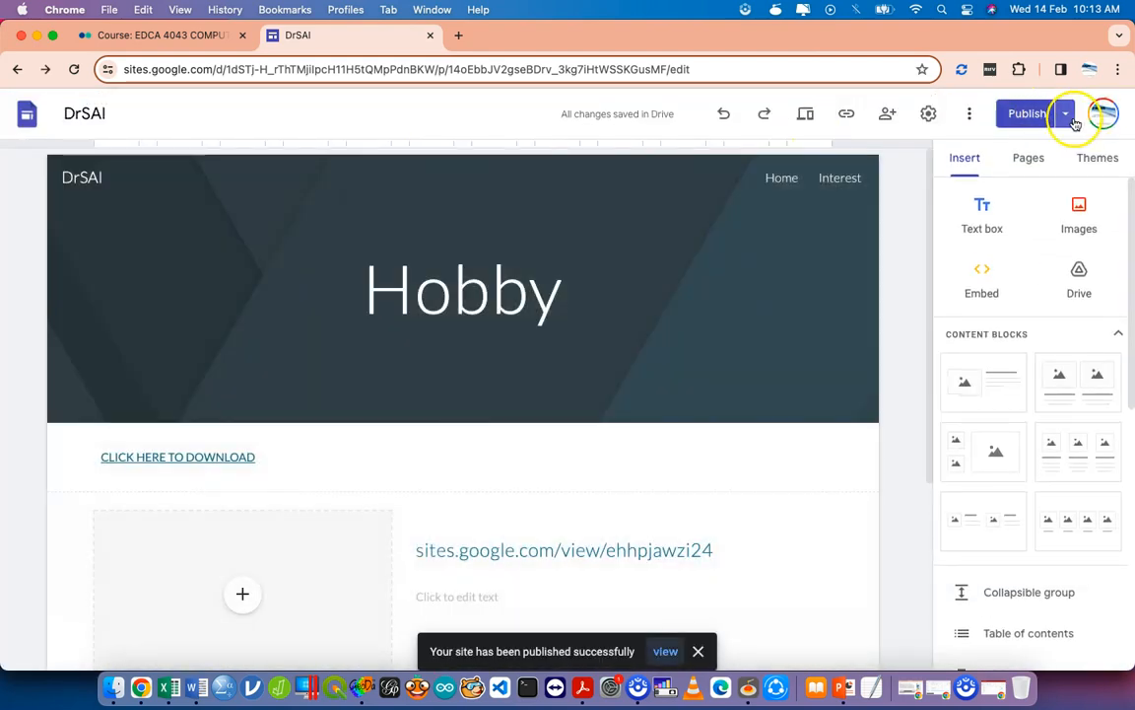
View the published site and go to its home page
left_click(1065, 113)
left_click(980, 211)
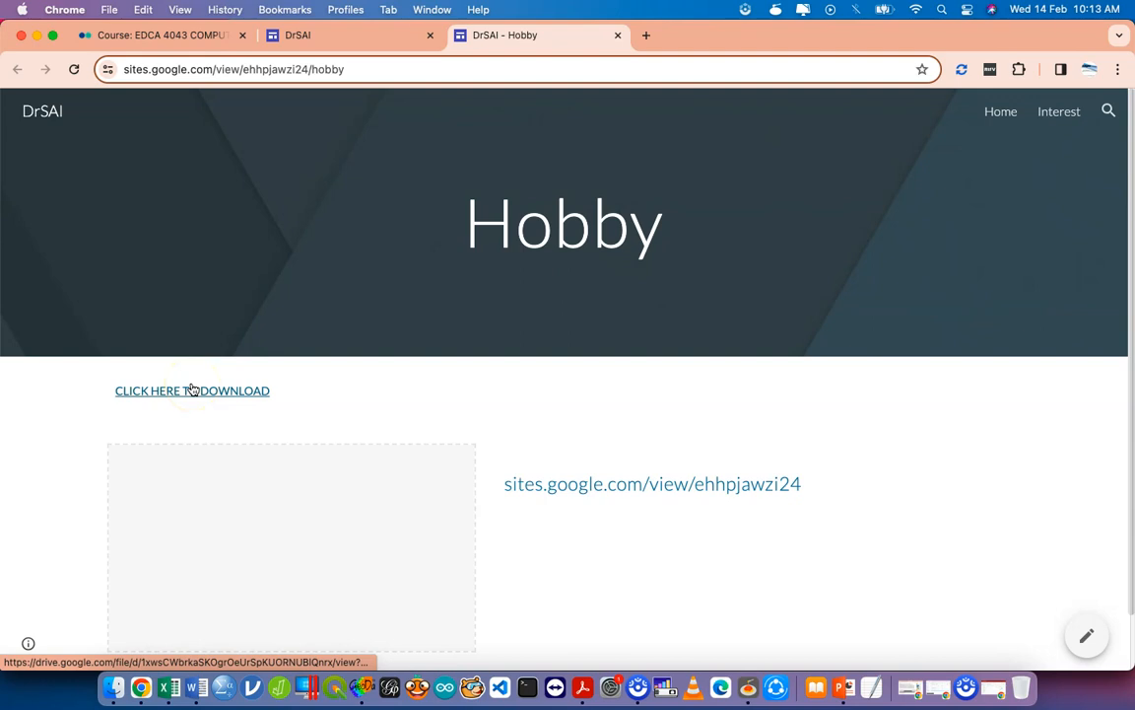
left_click(43, 111)
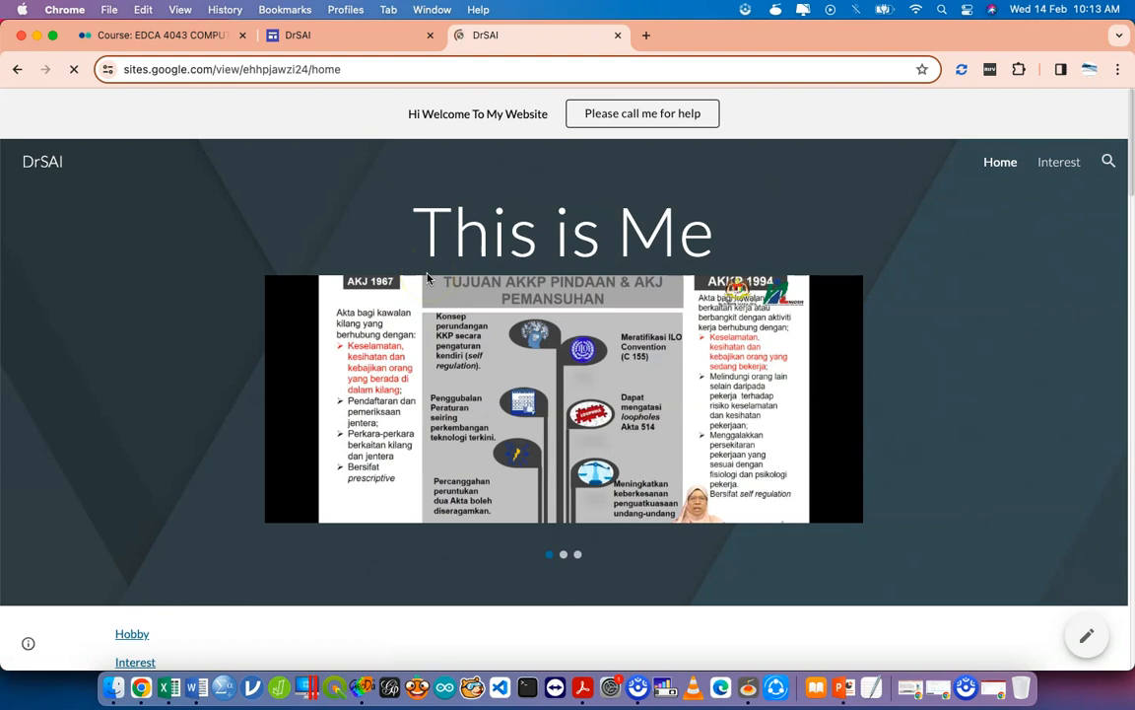
Test the home page's "Please call me for help" link through to the WhatsApp chat, and close the WhatsApp page
left_click(657, 119)
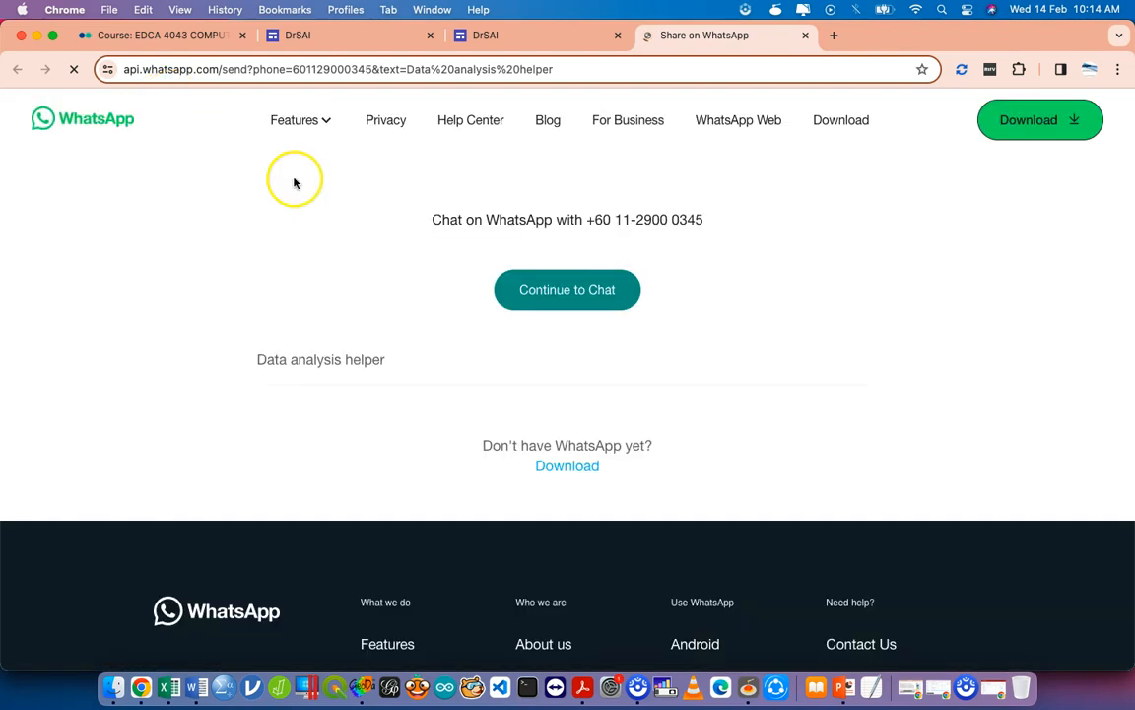
left_click(556, 290)
left_click(805, 36)
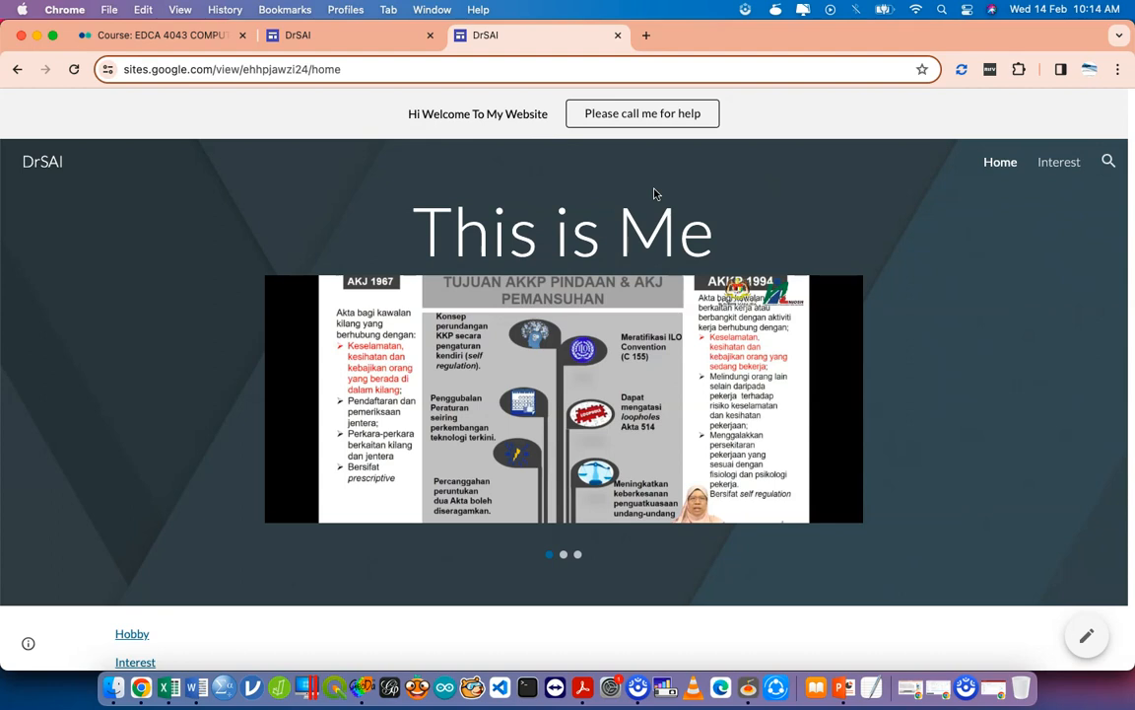
Go to the site's Hobby page and download Last.Spatial.dengue.csv through its "CLICK HERE TO DOWNLOAD" link
scroll(654, 193, "down", 8)
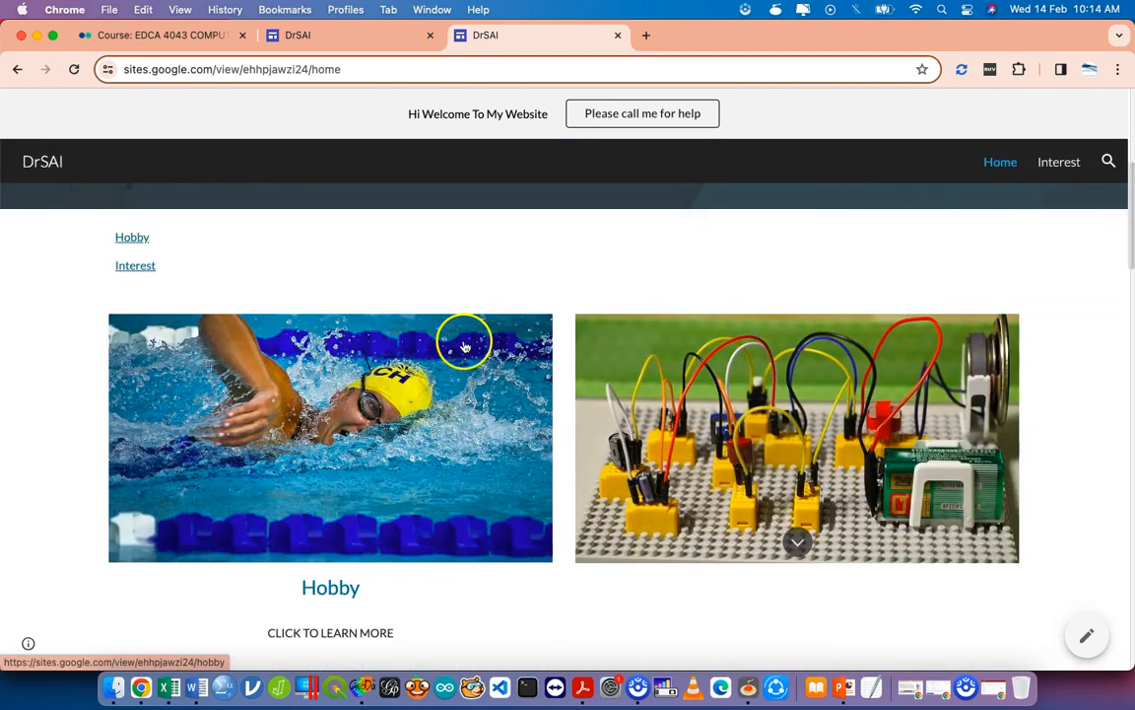
left_click(444, 378)
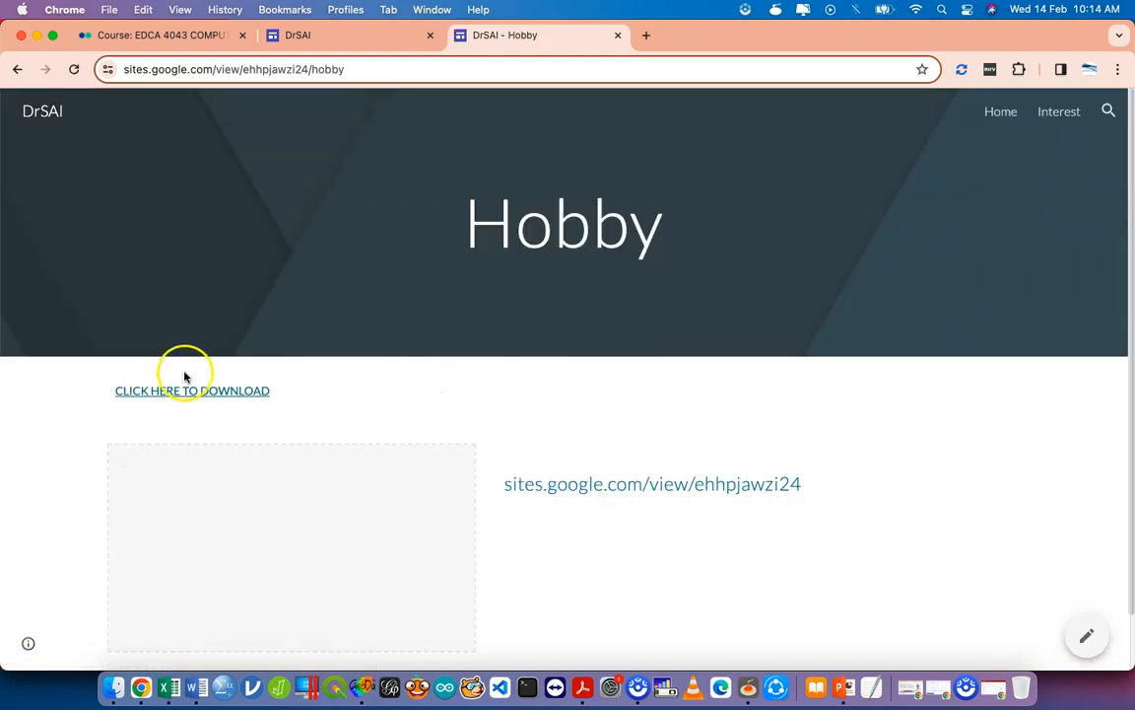
left_click(222, 393)
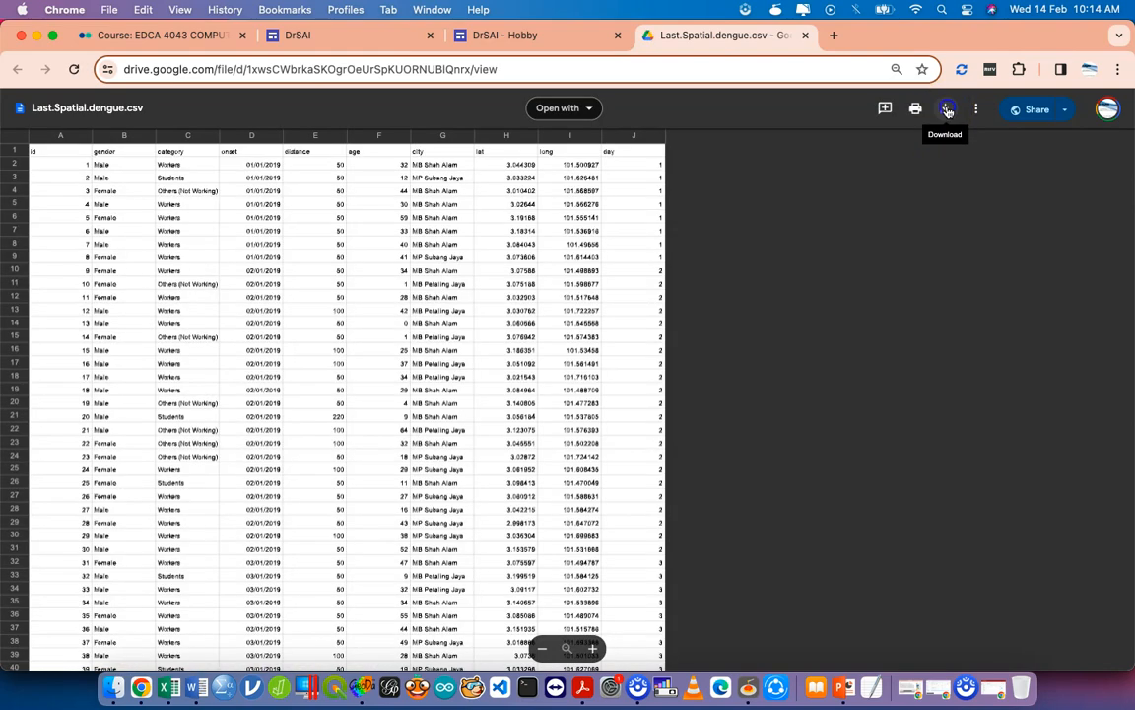
left_click(946, 109)
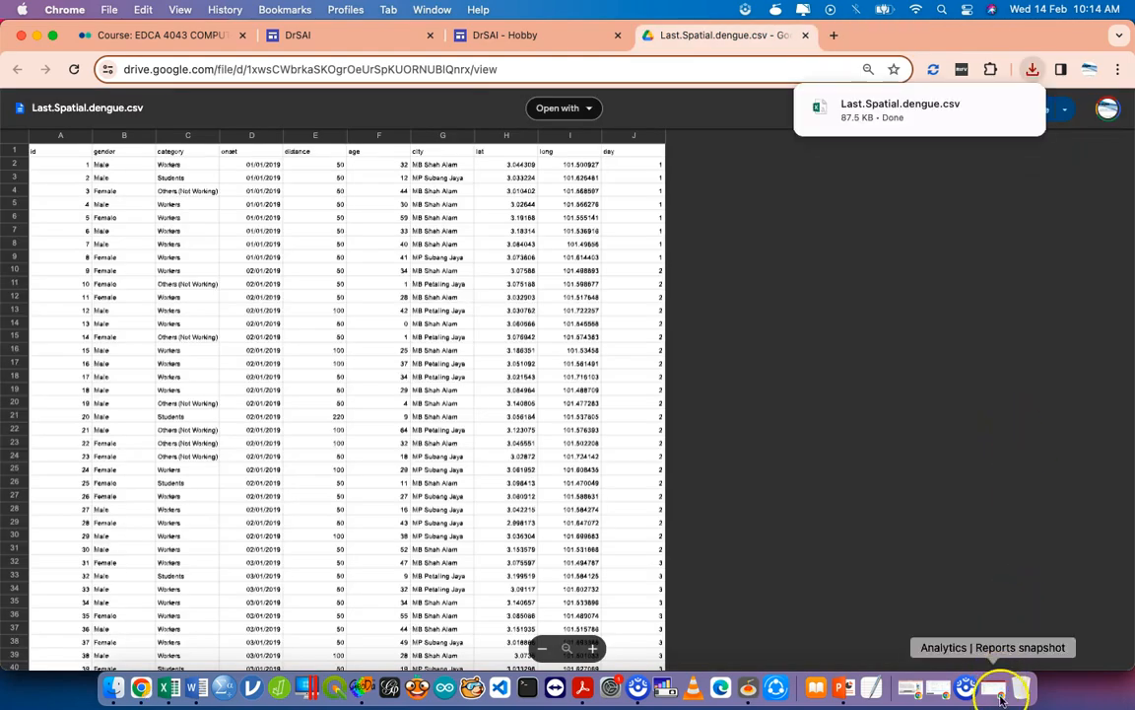
Switch to Google Analytics and check the Realtime overview for views of the Hobby page
left_click(964, 687)
scroll(972, 506, "down", 5)
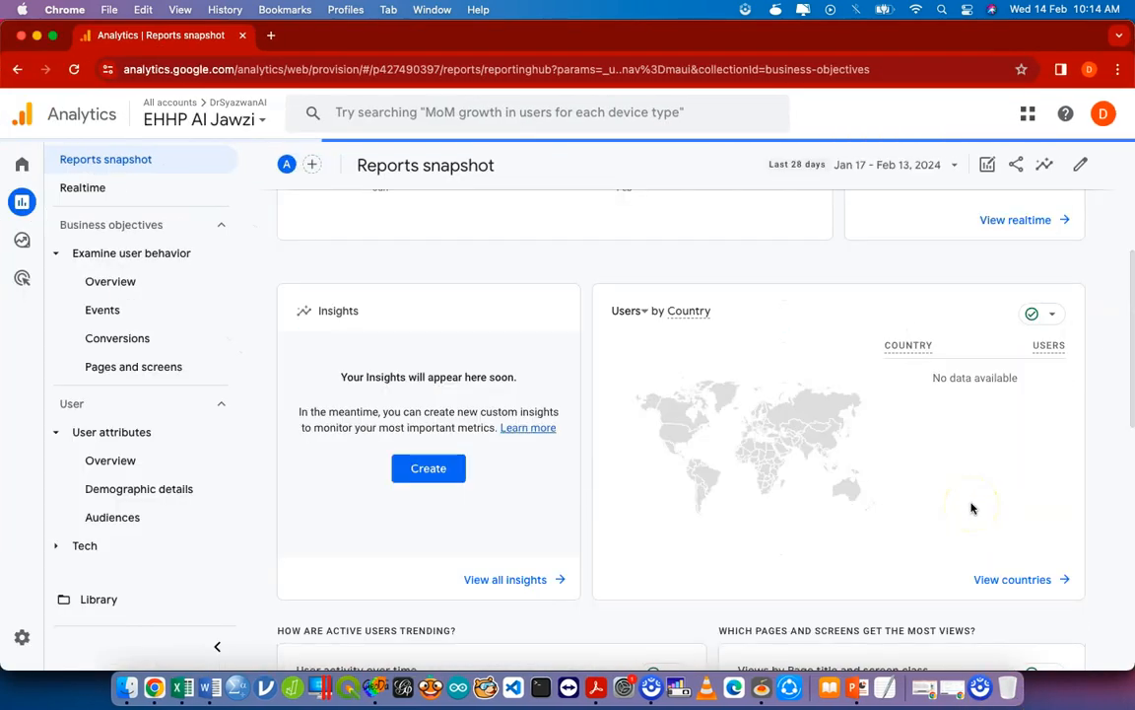
scroll(972, 507, "up", 3)
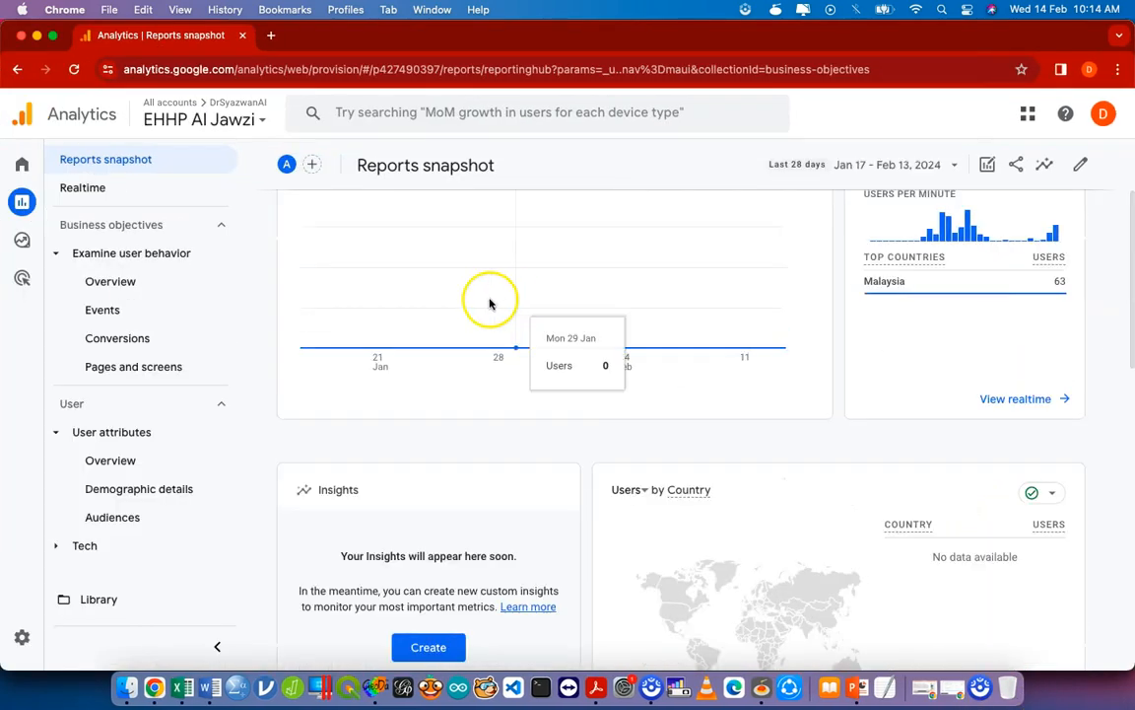
left_click(172, 202)
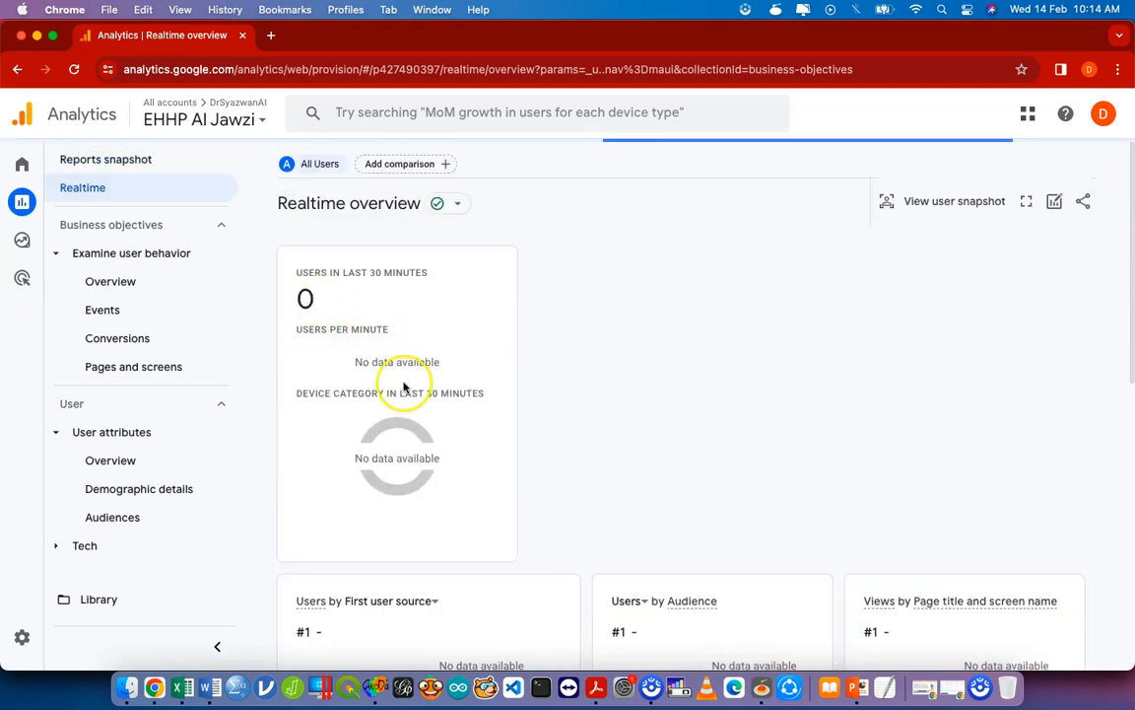
scroll(462, 401, "down", 5)
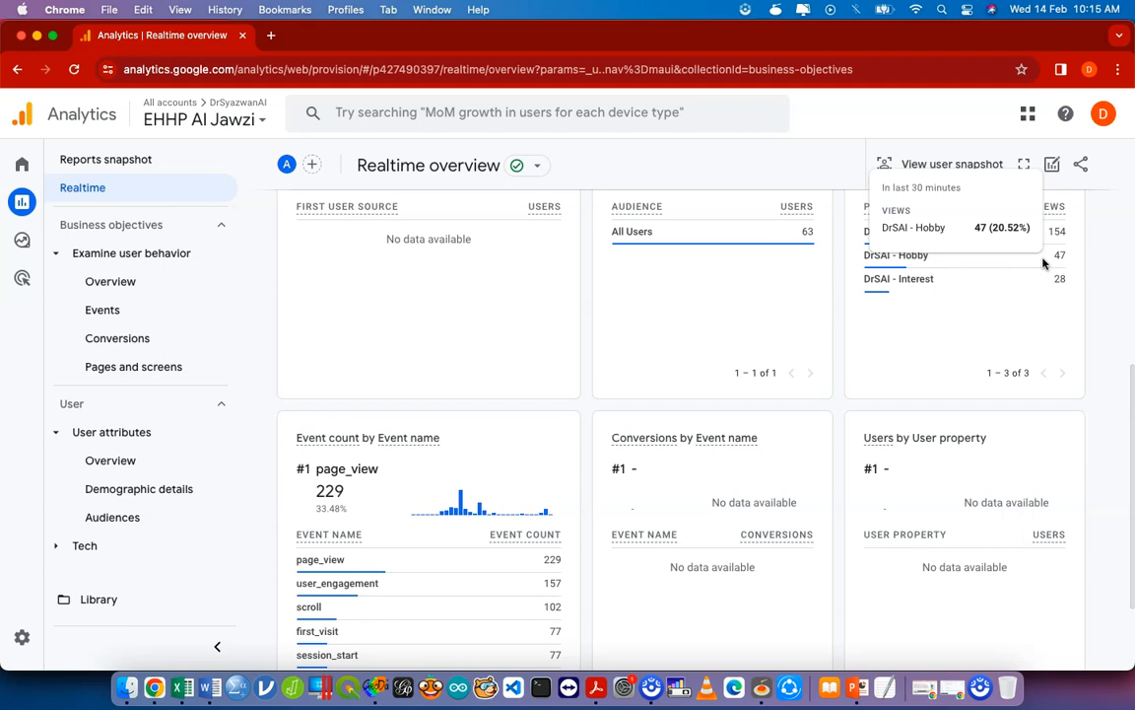
double_click(1058, 255)
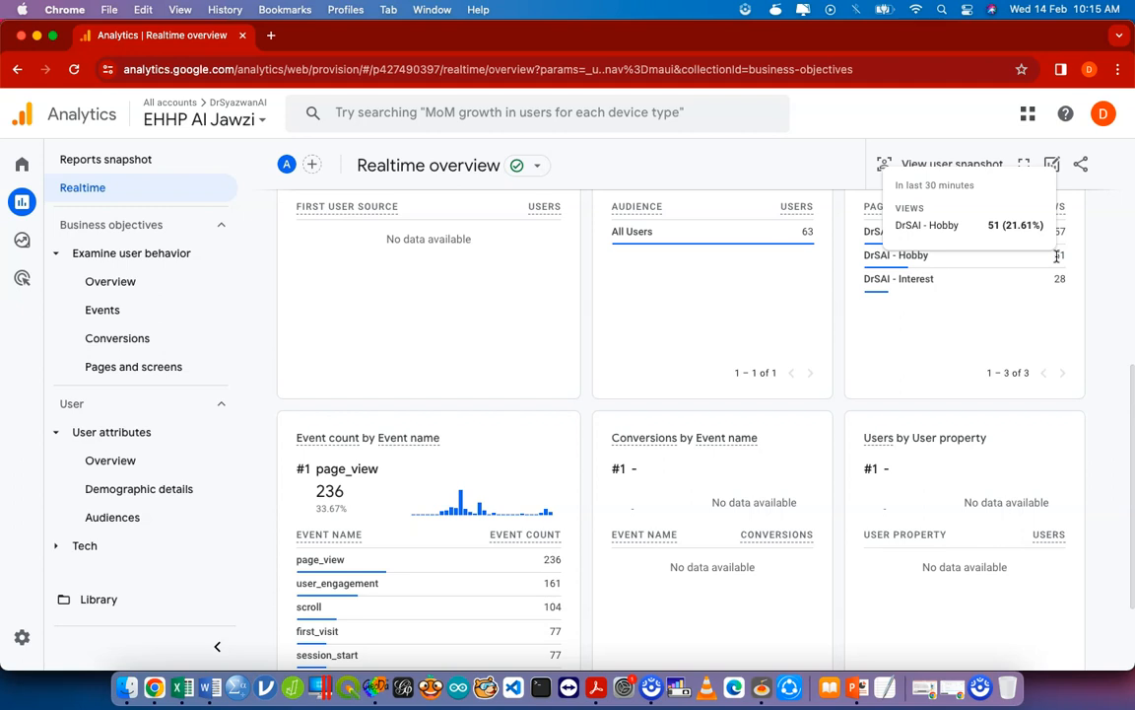
Switch to Finder's Downloads folder and rename Last.Spatial.dengue.csv as denguedata.csv
key("ctrl+Up")
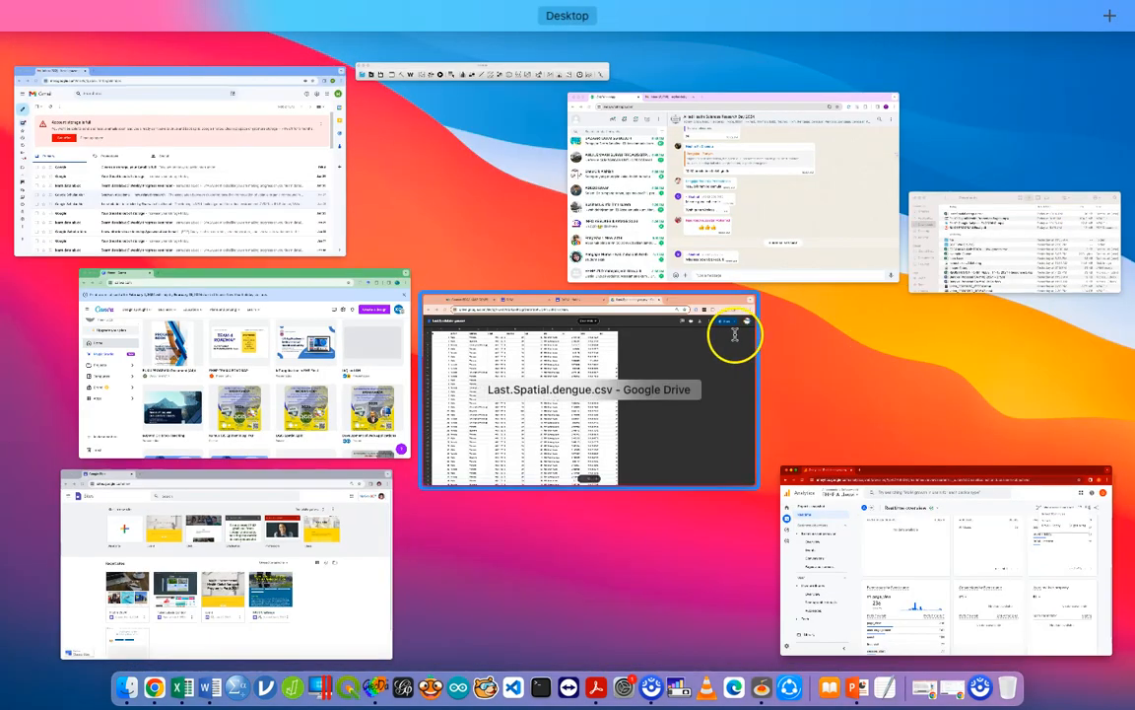
left_click(982, 241)
left_click(574, 189)
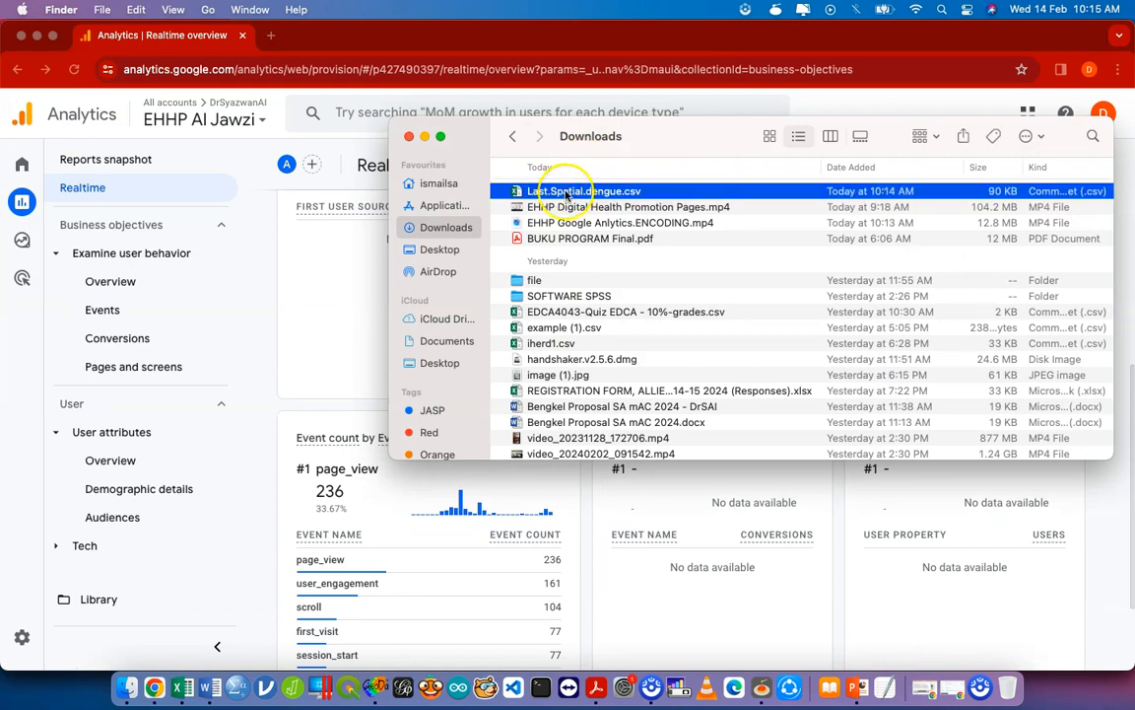
left_click(568, 192)
type("dengue")
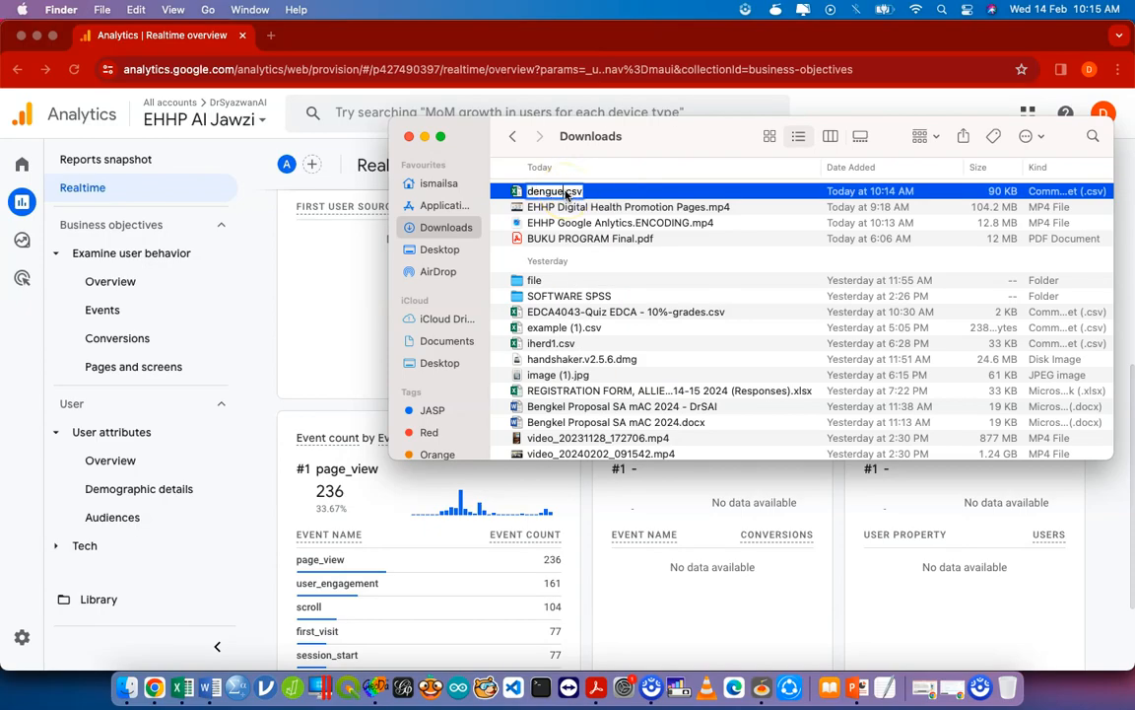
type("data")
key("Return")
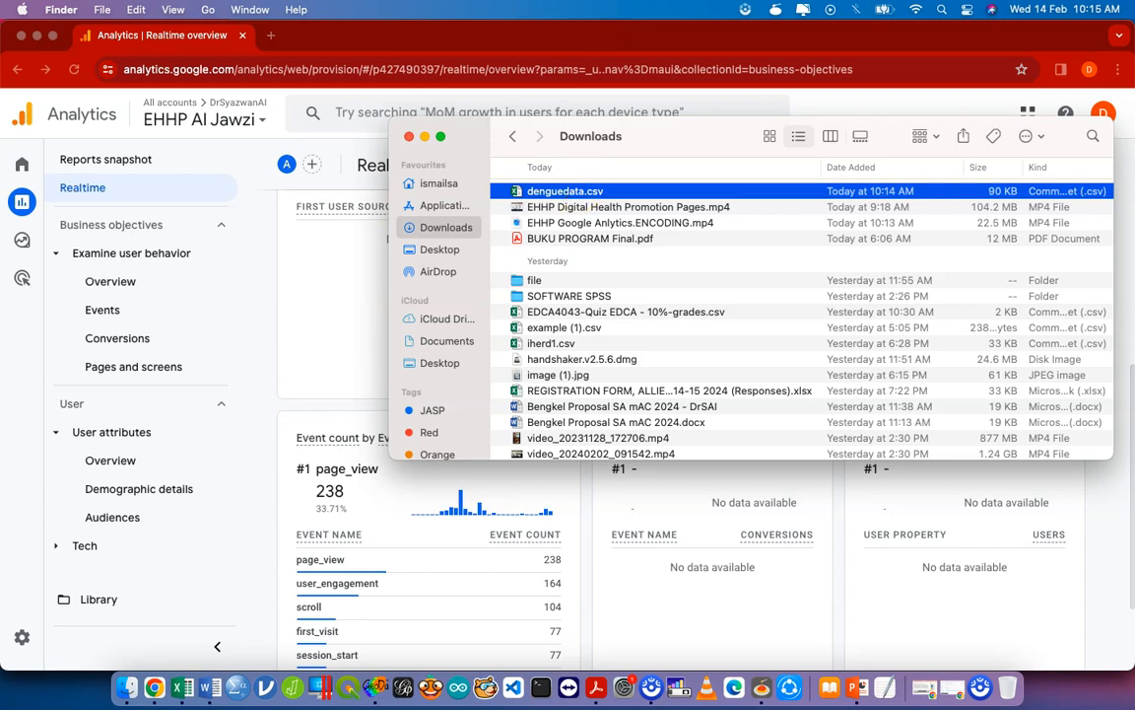
Open denguedata.csv in Excel, review its columns including lat and long, and close the workbook
double_click(559, 197)
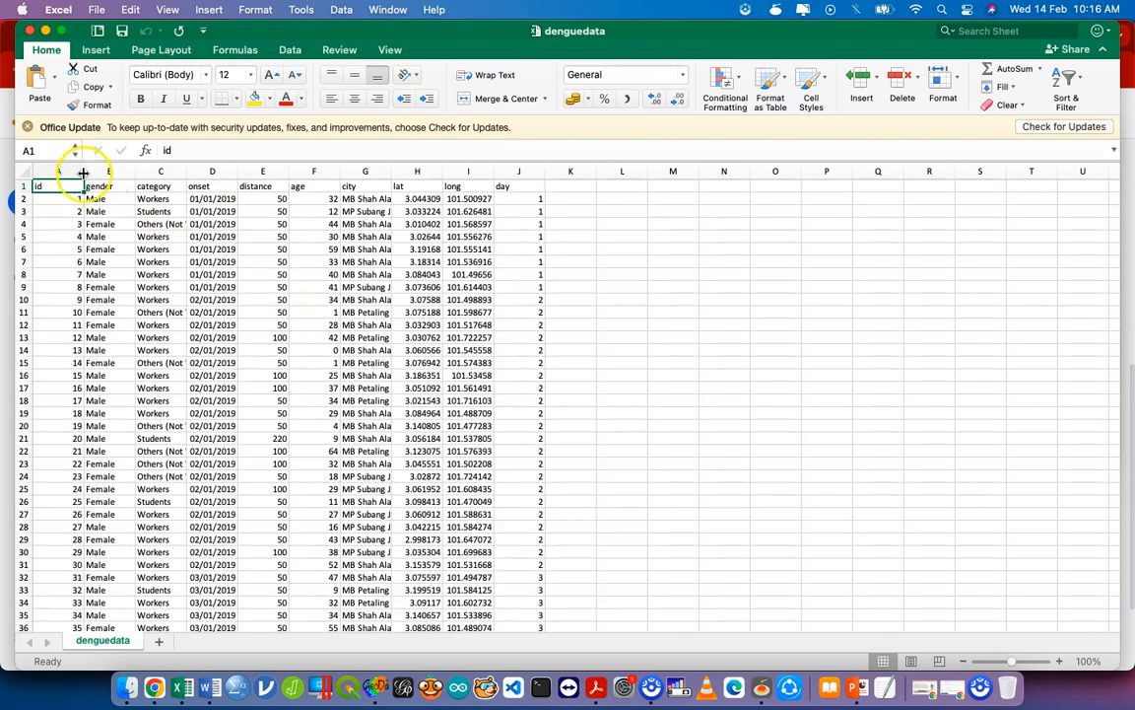
left_click_drag(88, 174, 87, 173)
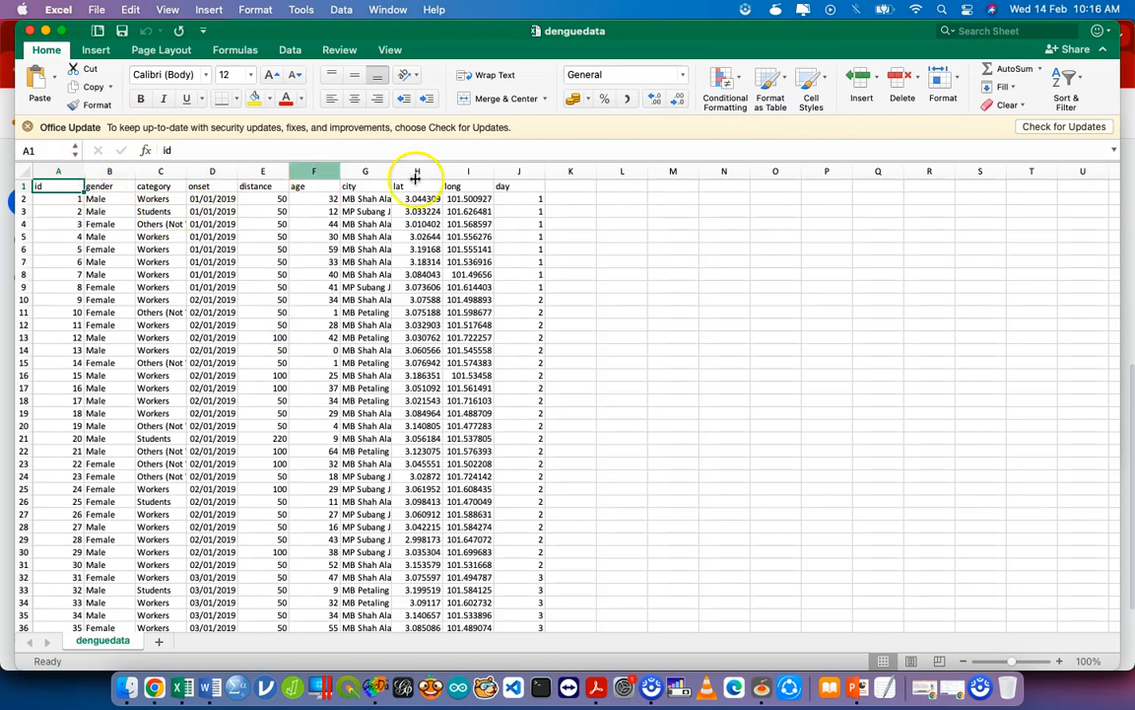
left_click(30, 32)
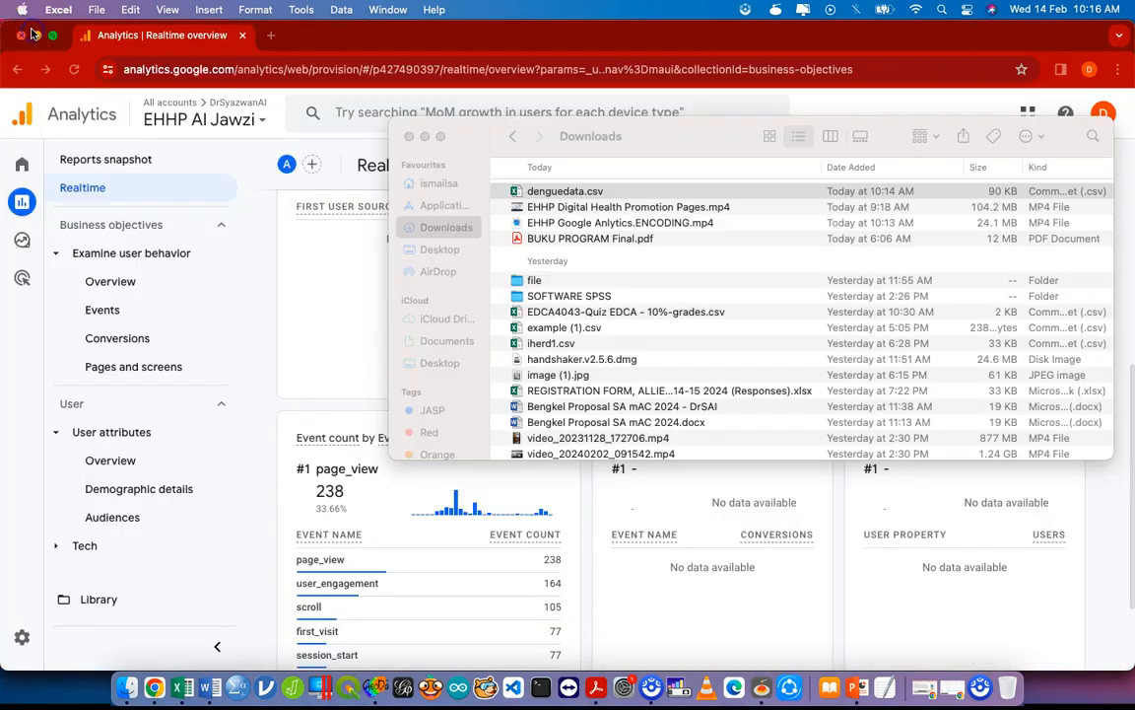
Return to the Chrome window showing the Drive file and close the CSV preview and the published site
left_click(329, 242)
key("ctrl+Up")
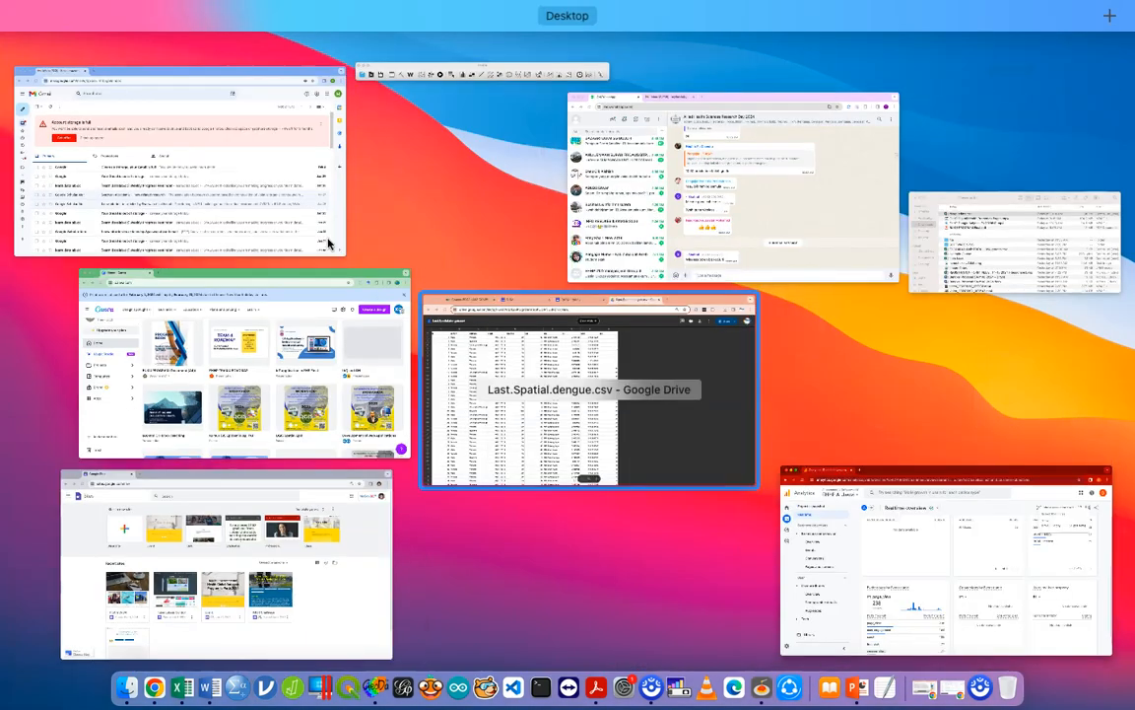
left_click(588, 390)
left_click(801, 37)
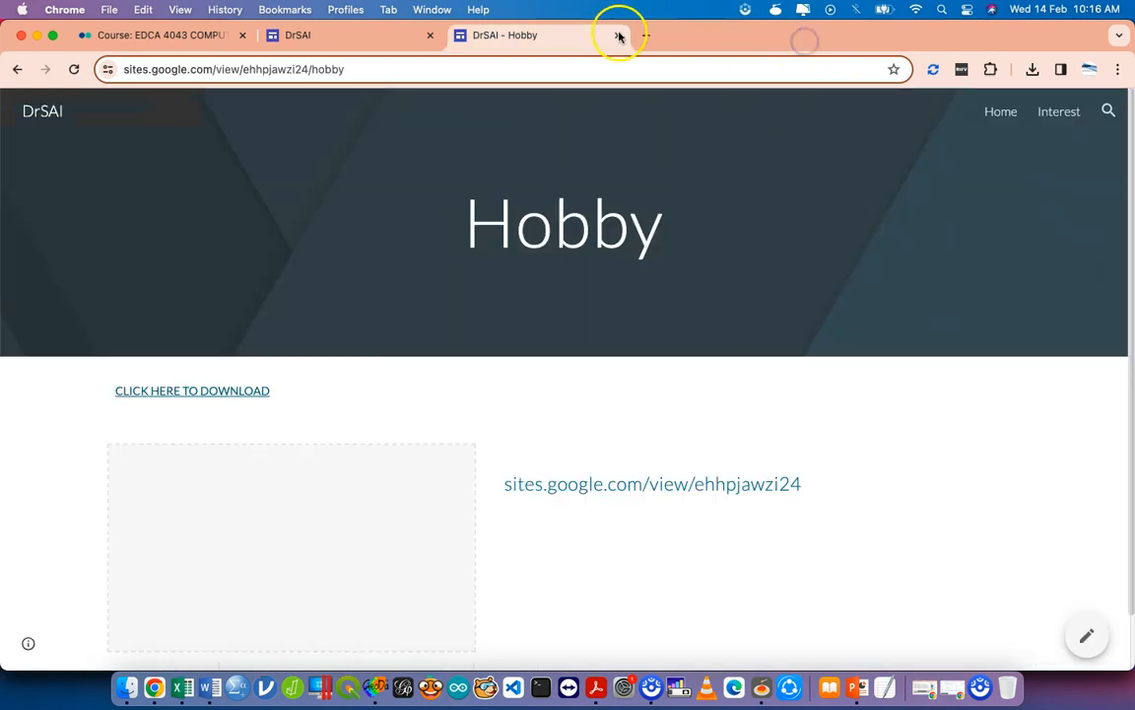
left_click(616, 36)
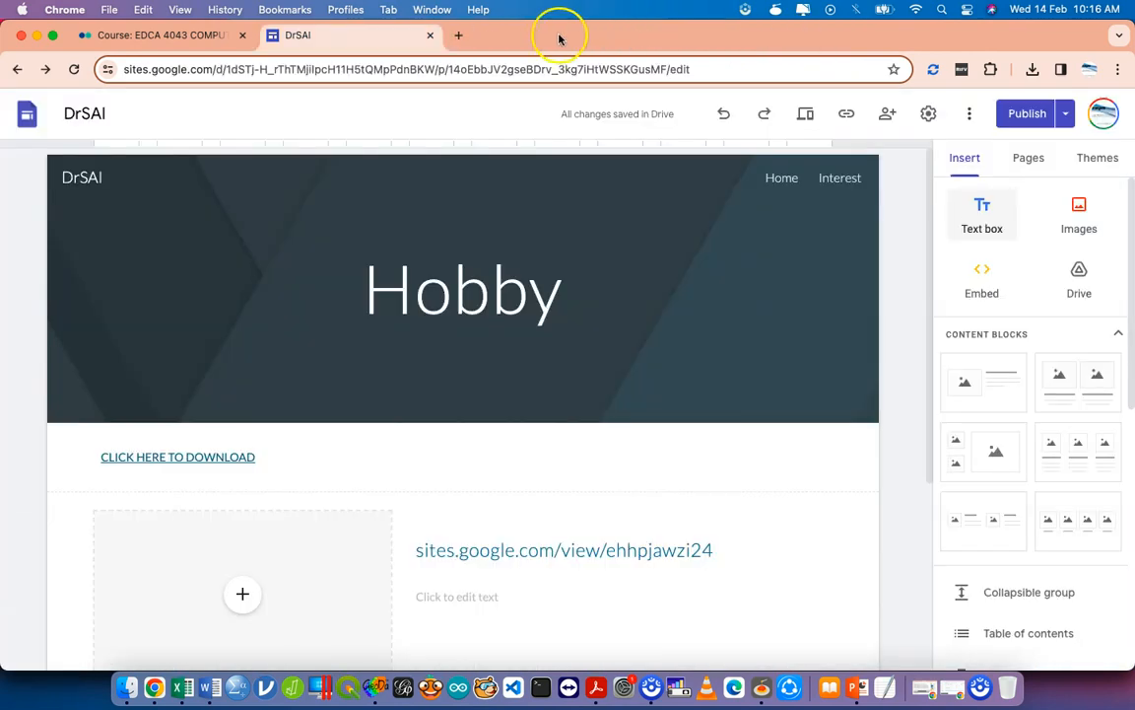
Search the web for "google my maps" in a new browser tab and open Google My Maps
left_click(458, 36)
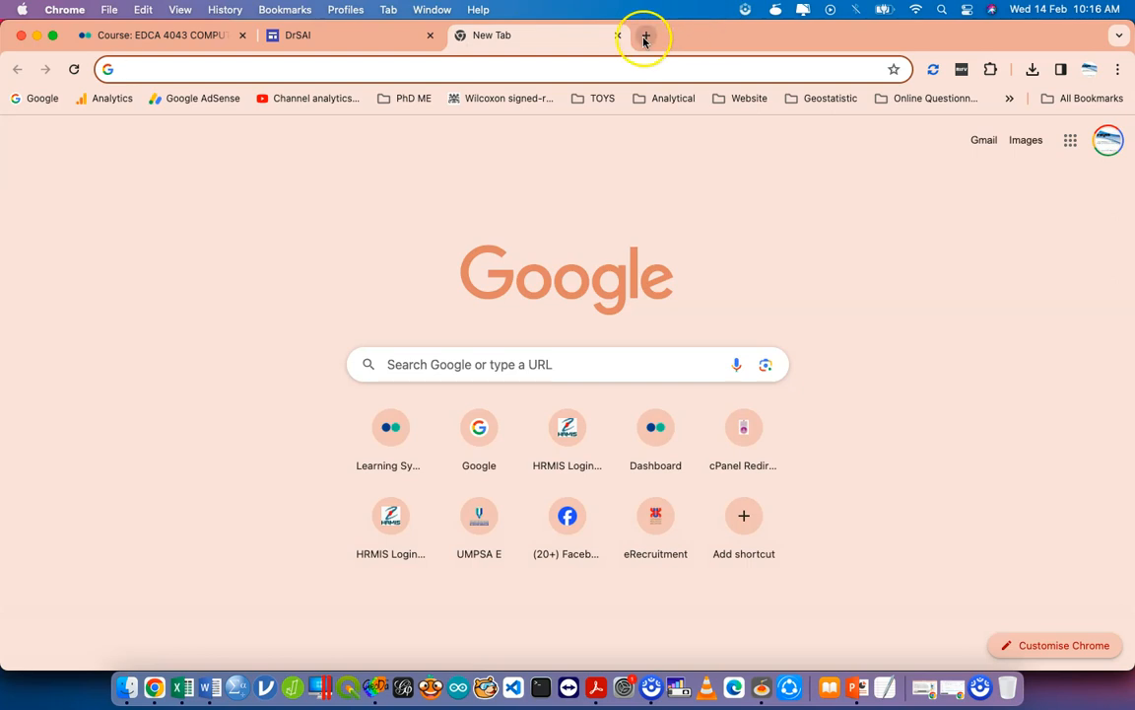
left_click(536, 71)
type("ma")
key("BackSpace")
key("BackSpace")
key("BackSpace")
type("go")
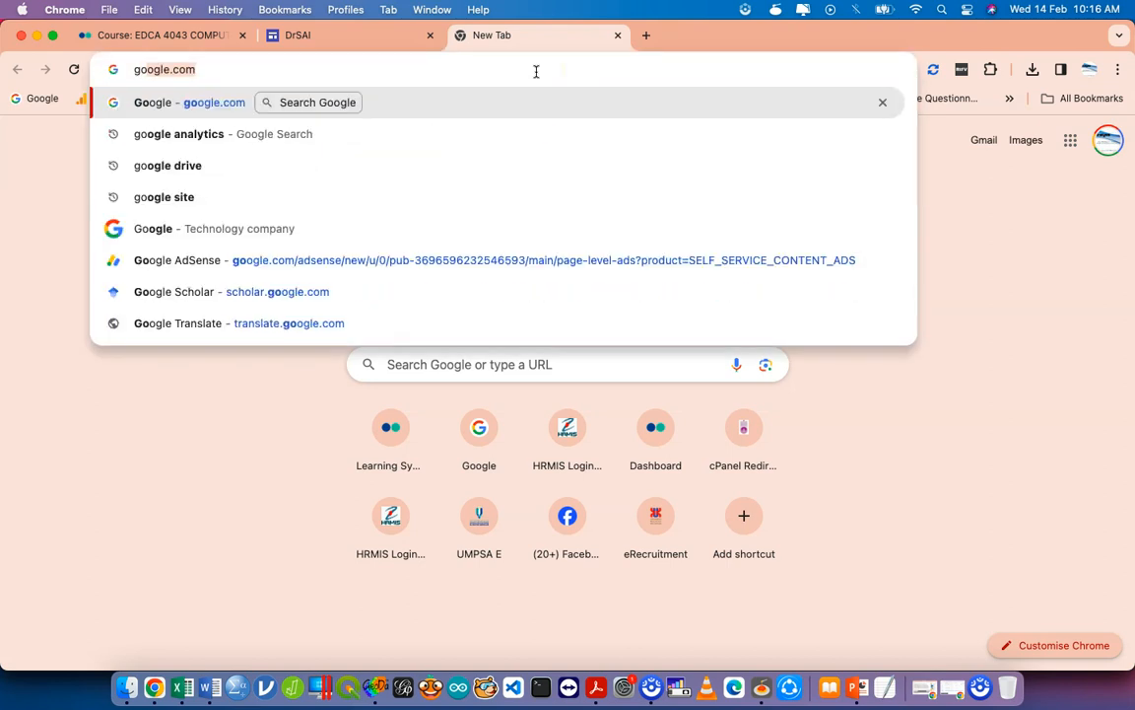
type("o")
key("BackSpace")
type("ogl")
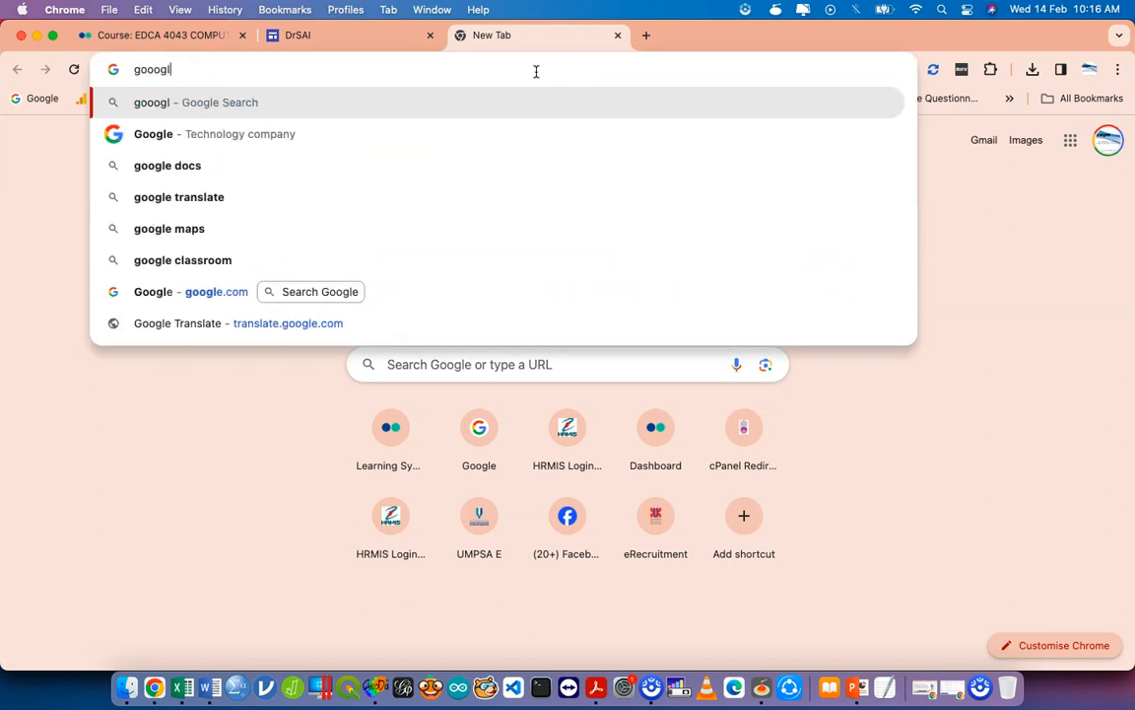
key("BackSpace")
key("BackSpace")
type("gle my m")
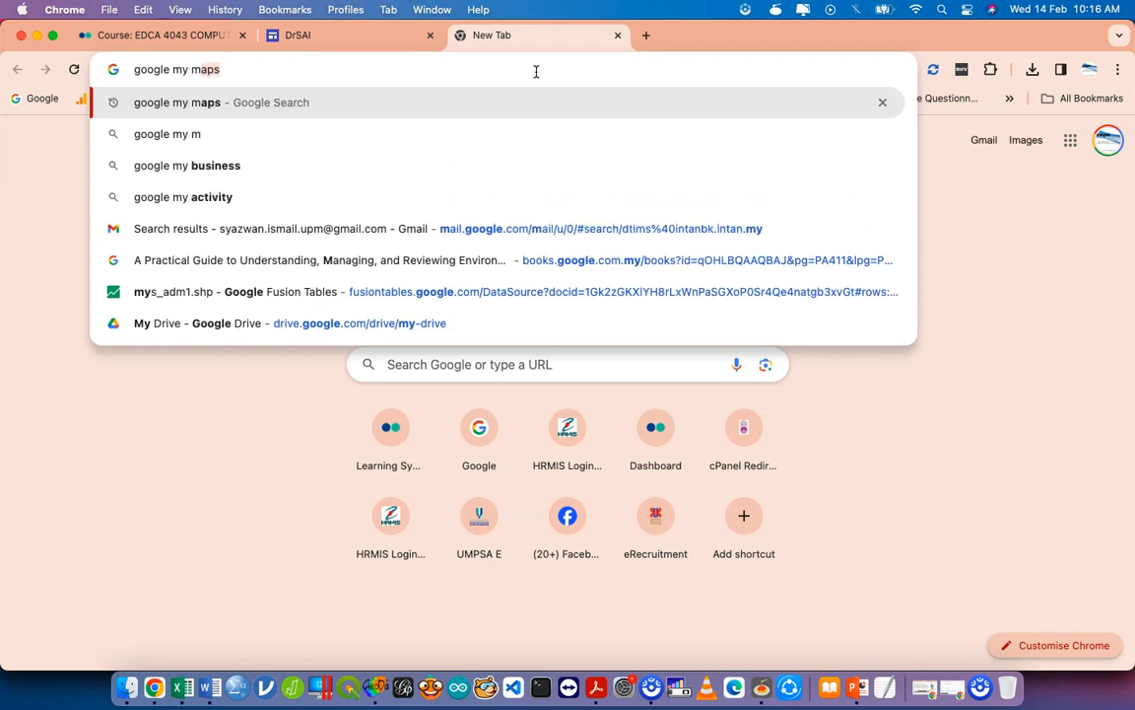
type("aps")
key("Return")
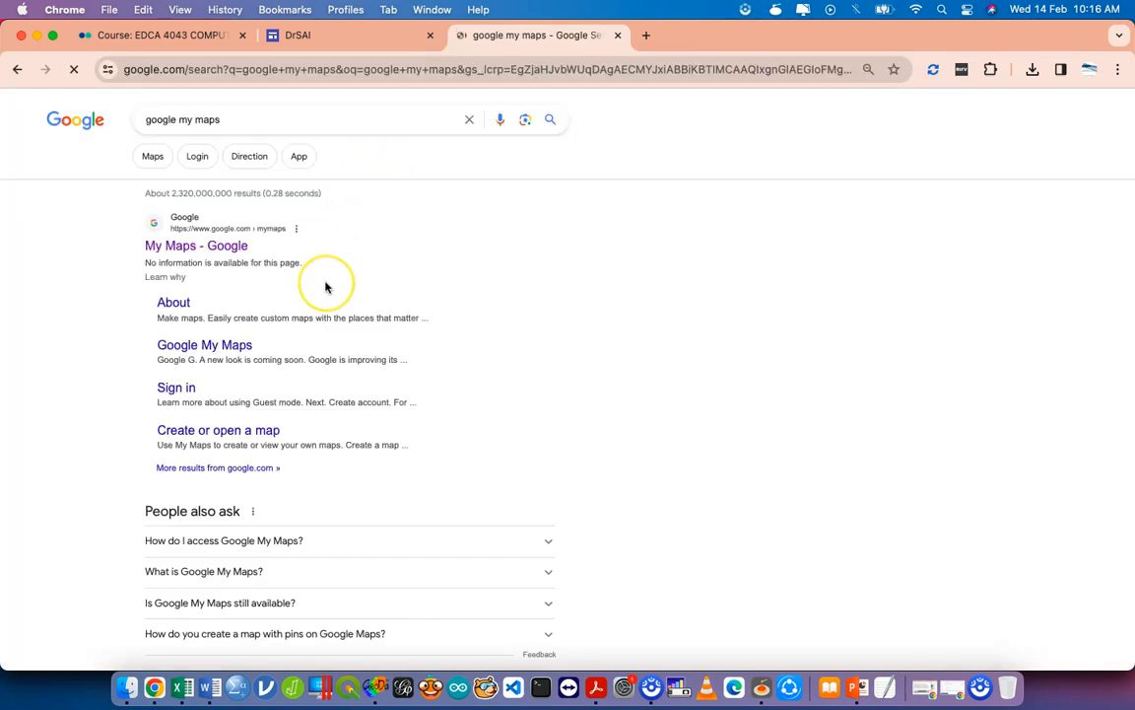
scroll(327, 287, "down", 5)
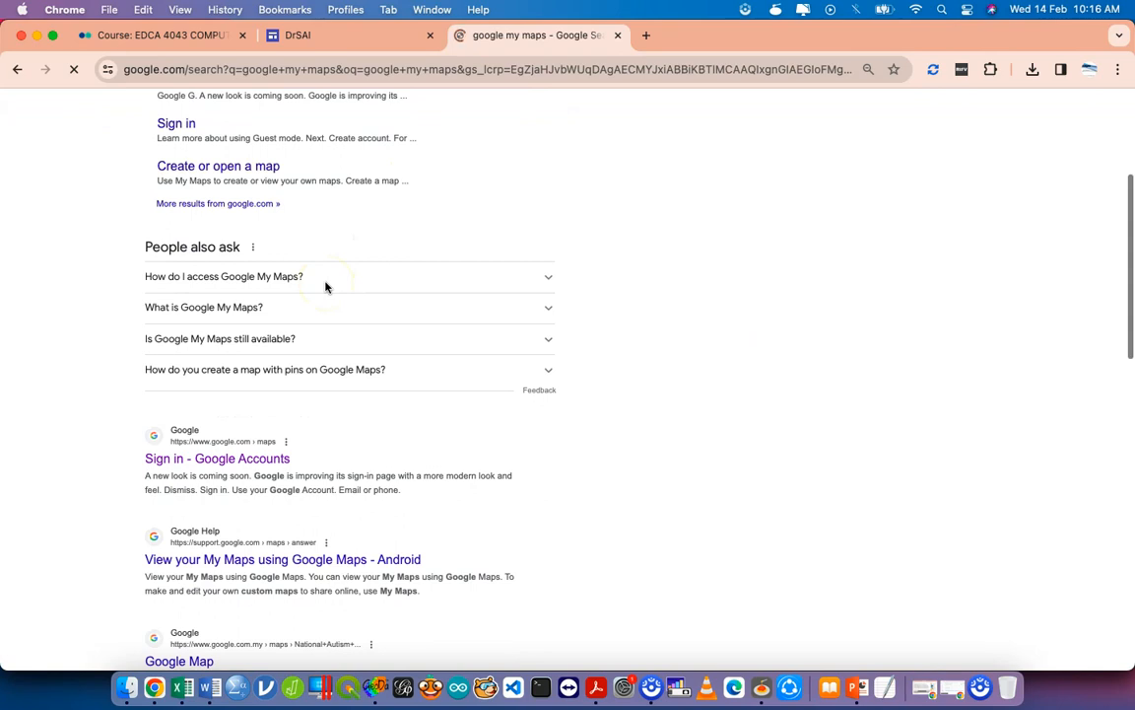
scroll(326, 286, "up", 5)
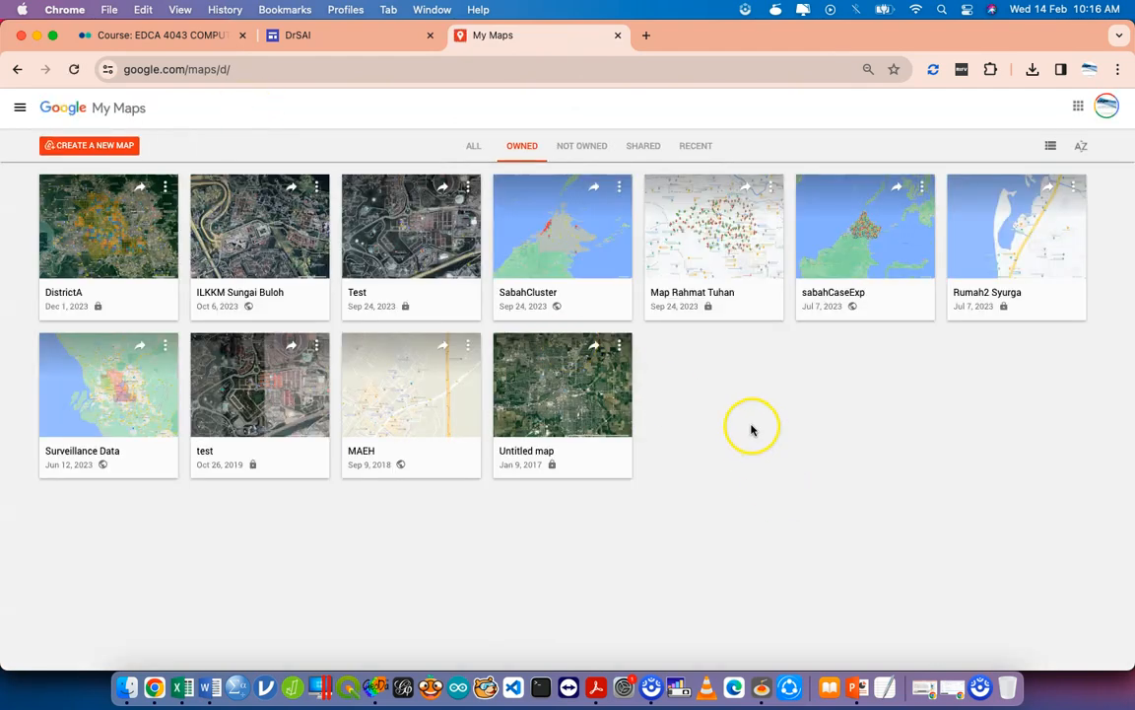
Create a new map in My Maps, accepting the upload of its metadata to Drive
left_click(597, 268)
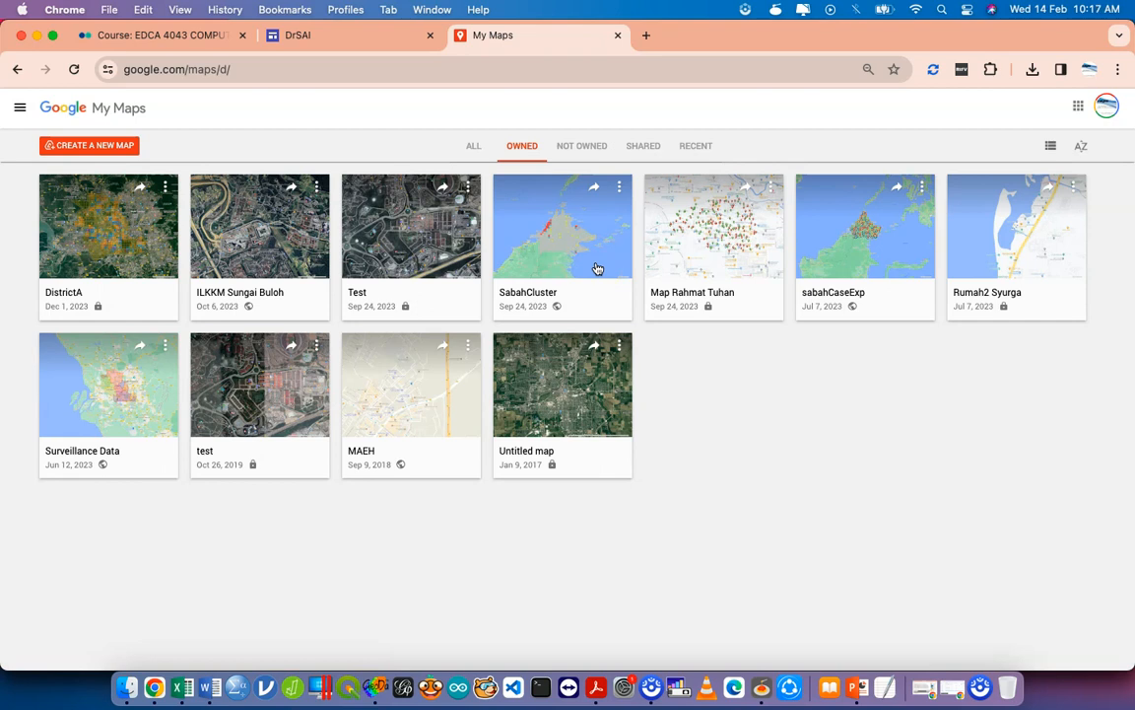
left_click(587, 245)
left_click(86, 147)
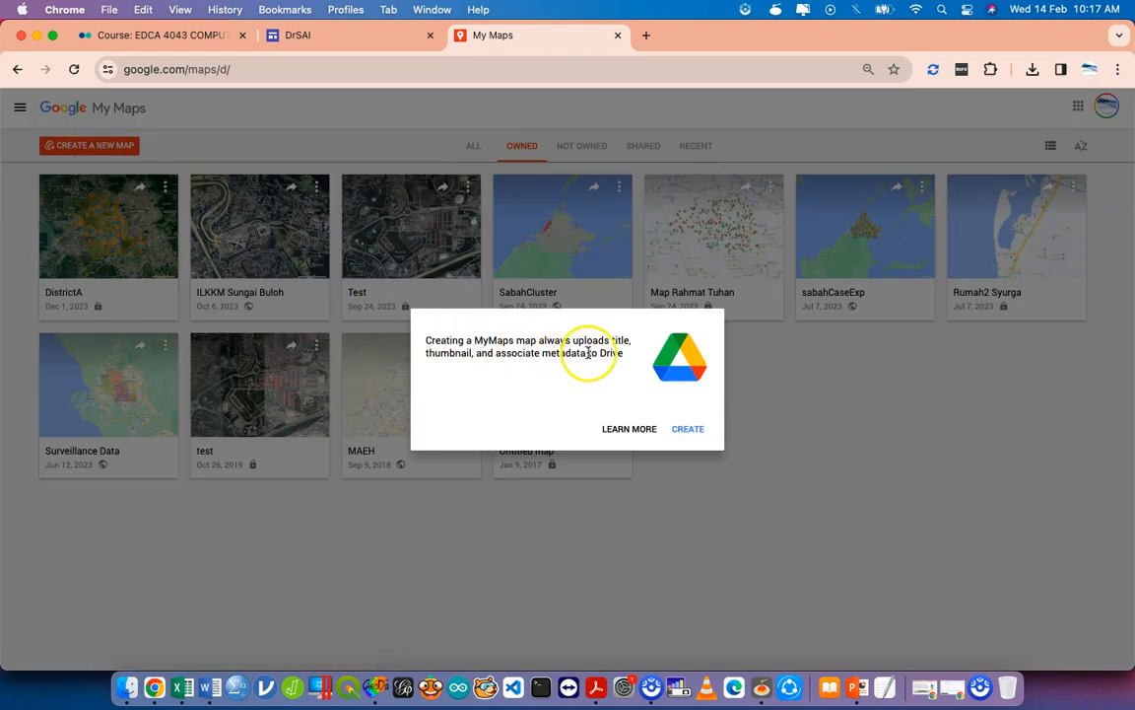
left_click(687, 428)
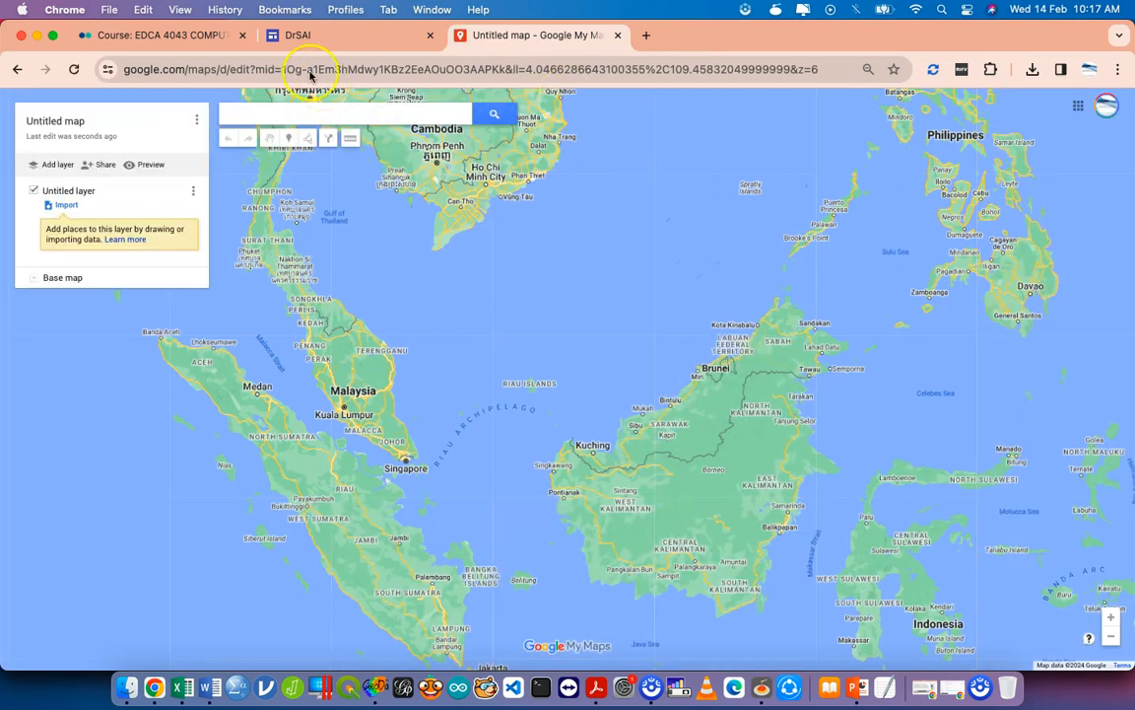
Set the new map's title to "Dengue Data Example"
left_click(81, 124)
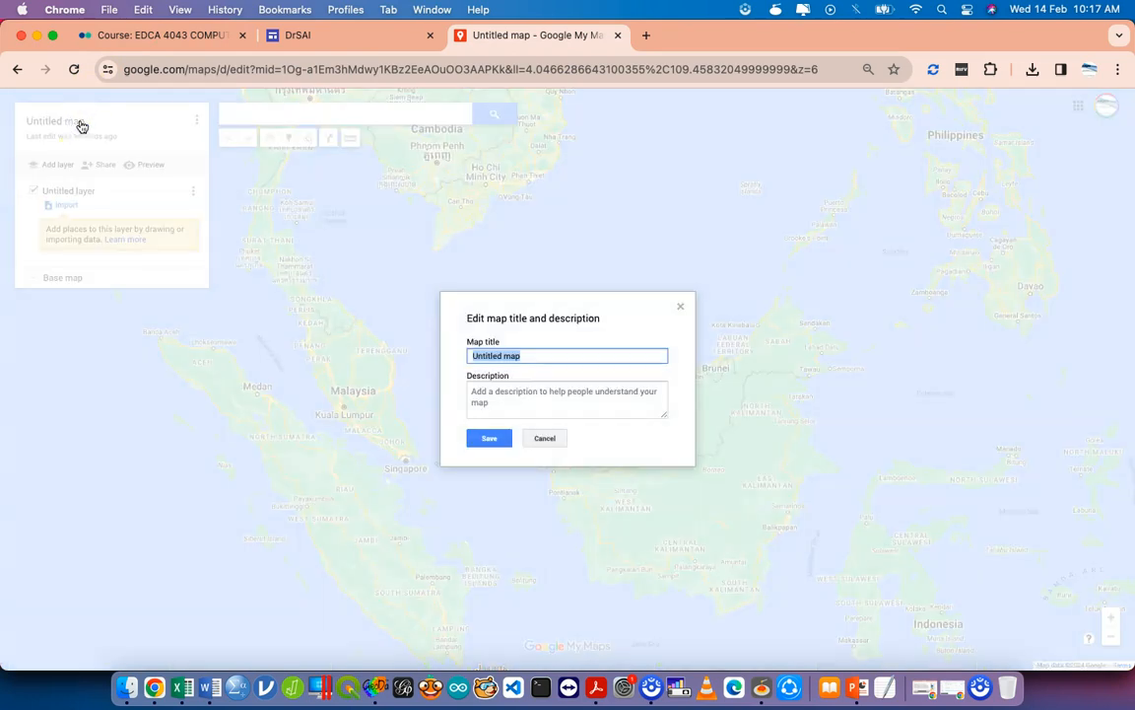
type("Dengue data")
type(" 2")
key("super+a")
type("De")
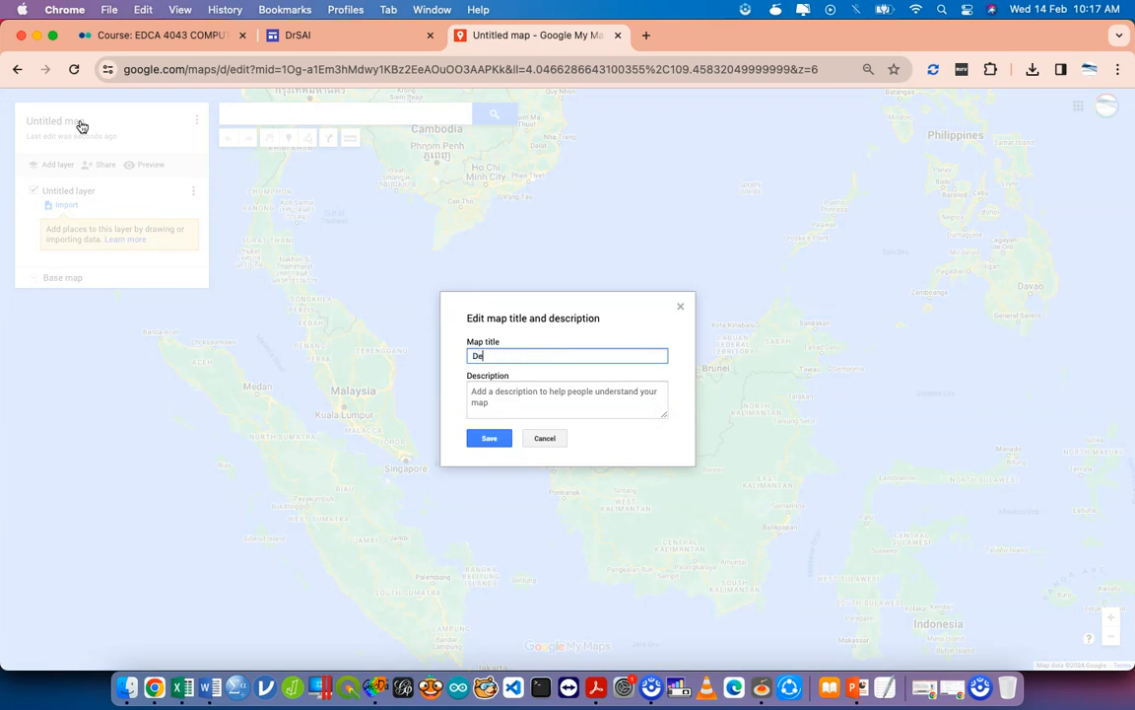
type("ngue Data Example")
Enter the map description "Exercise about spatial epidemiology" and save the map details
left_click(500, 393)
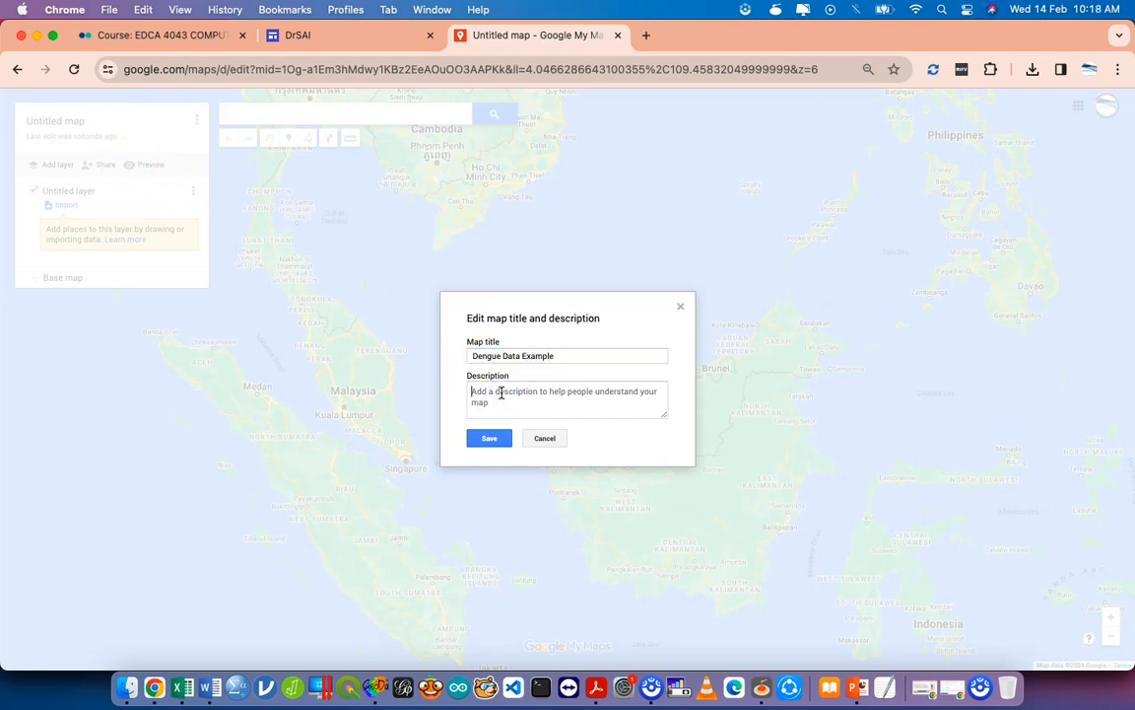
type("Exercise about denggue data")
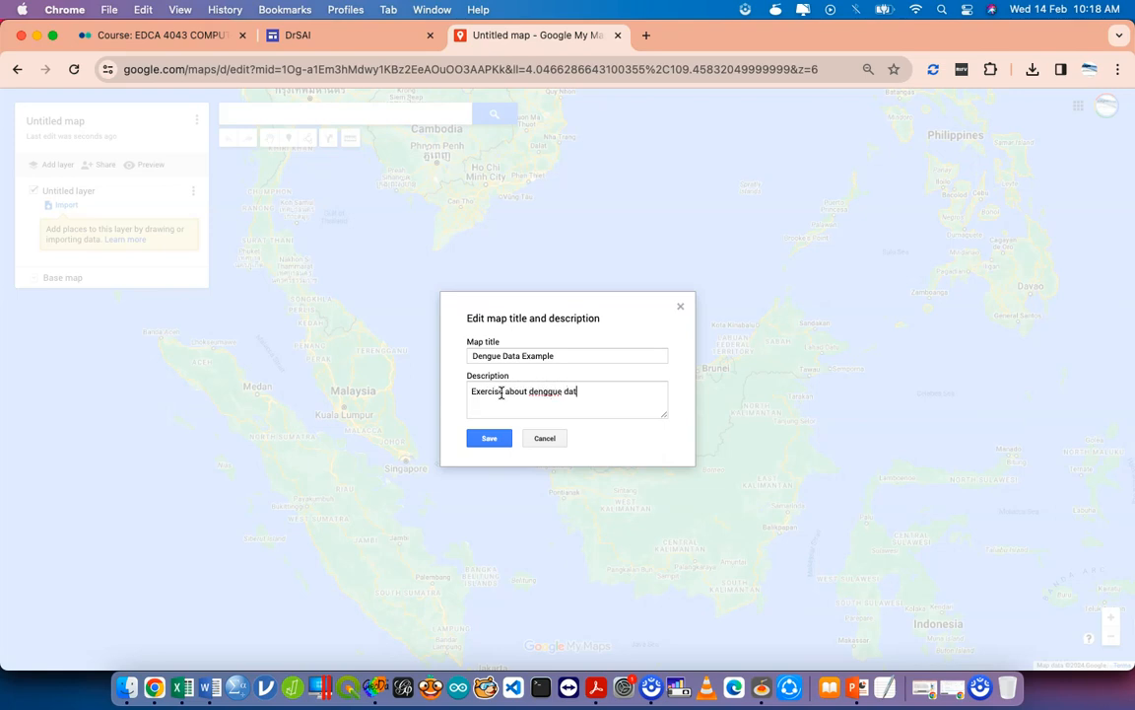
key("super+a")
key("Right")
key("BackSpace")
key("BackSpace")
key("BackSpace")
key("BackSpace")
key("BackSpace")
key("BackSpace")
key("BackSpace")
key("BackSpace")
key("BackSpace")
type("spatial epidemiology")
left_click(488, 438)
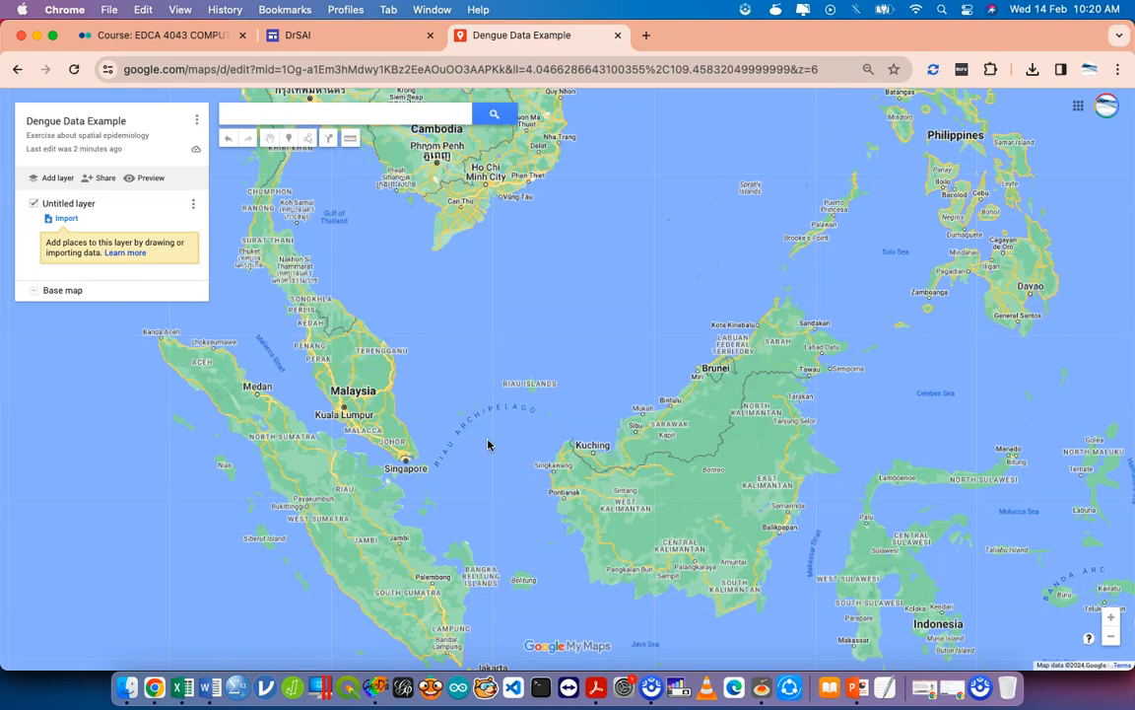
Open denguedata.csv in Excel from the file window, review its columns, close the workbook and return to the map
key("ctrl+Up")
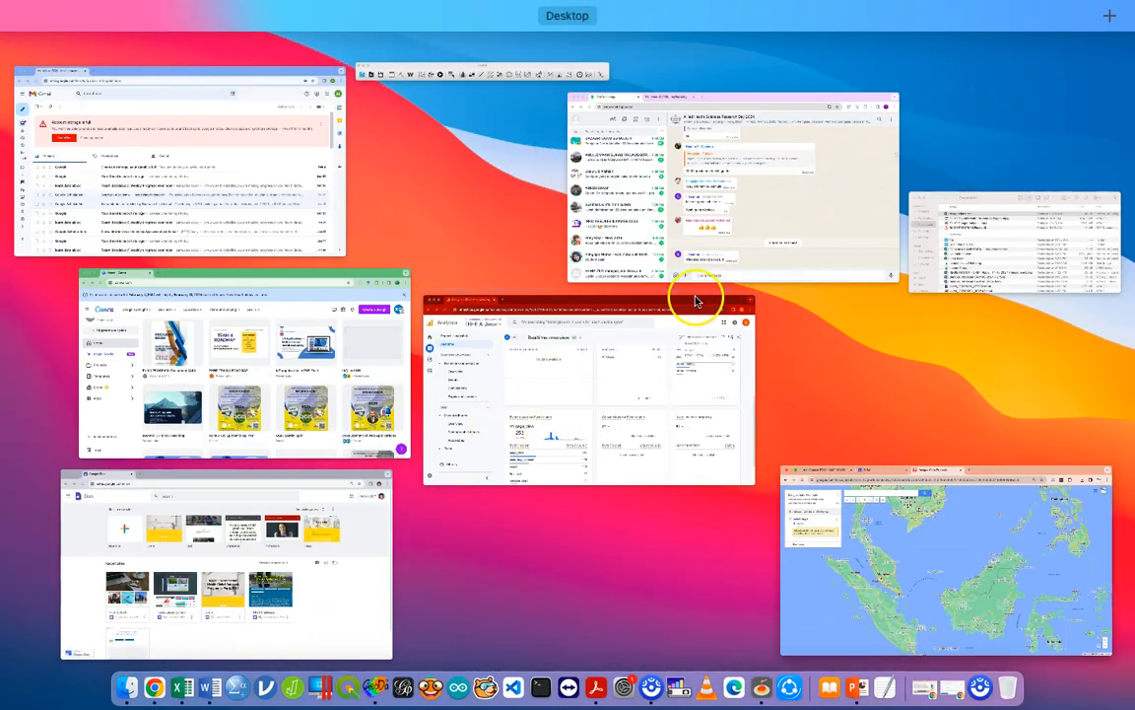
left_click(944, 259)
double_click(533, 191)
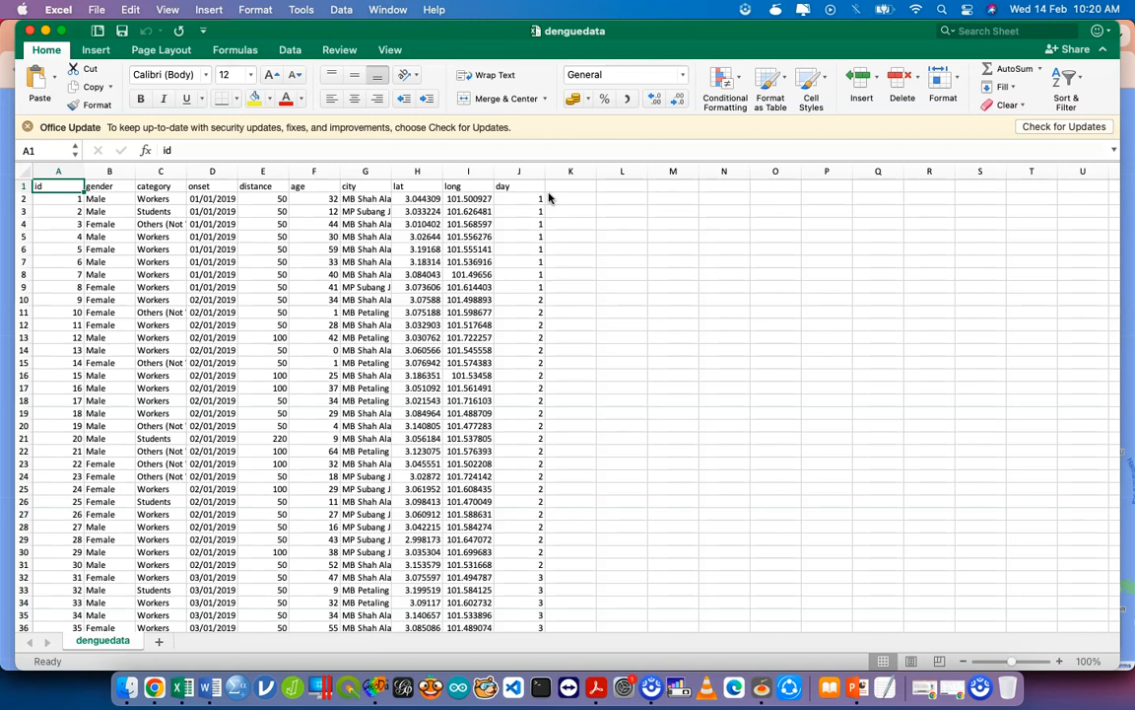
left_click(30, 32)
left_click(282, 224)
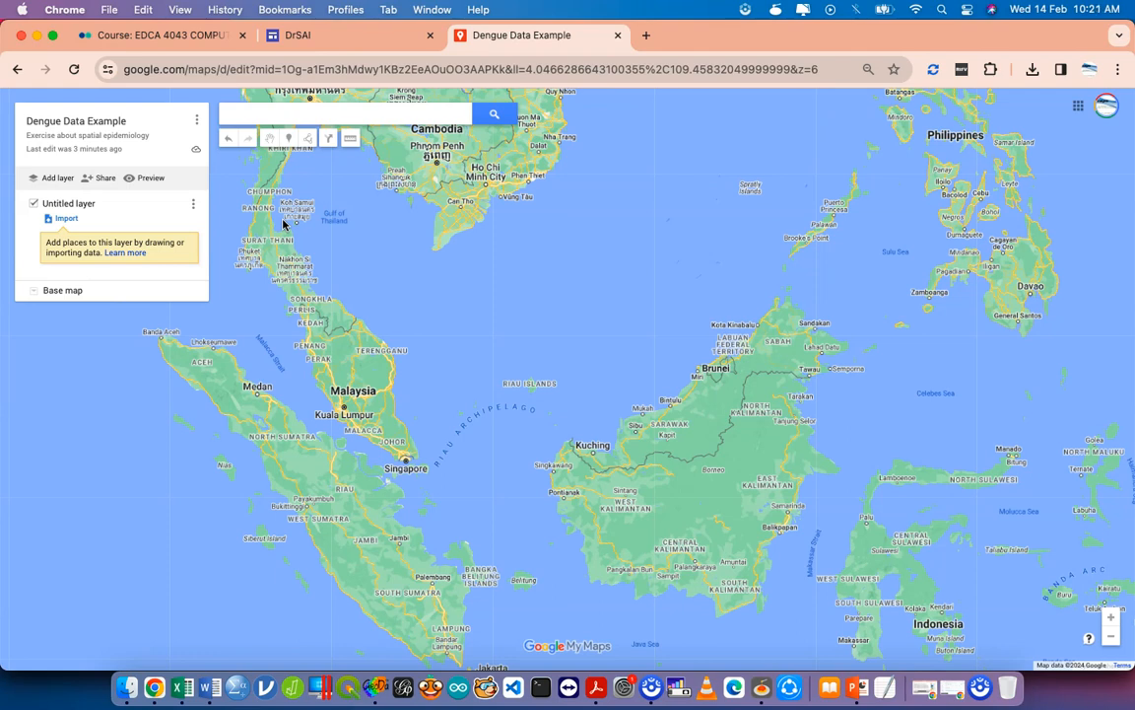
Rename the untitled layer as "Data"
left_click(81, 211)
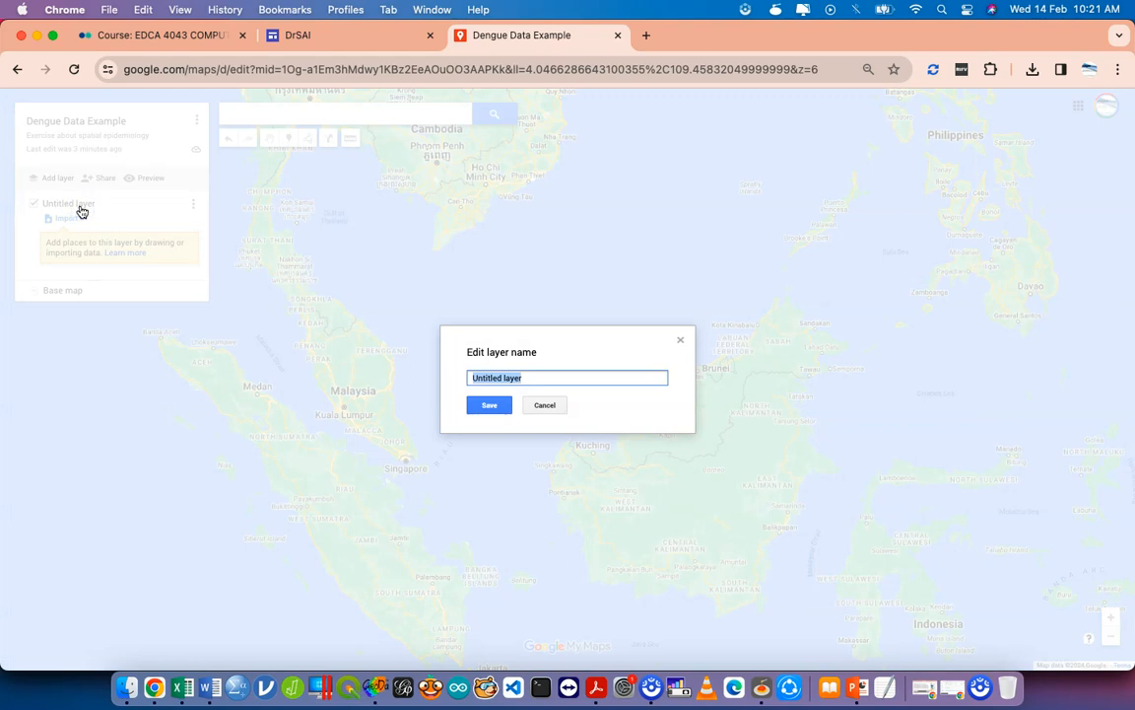
type("Data")
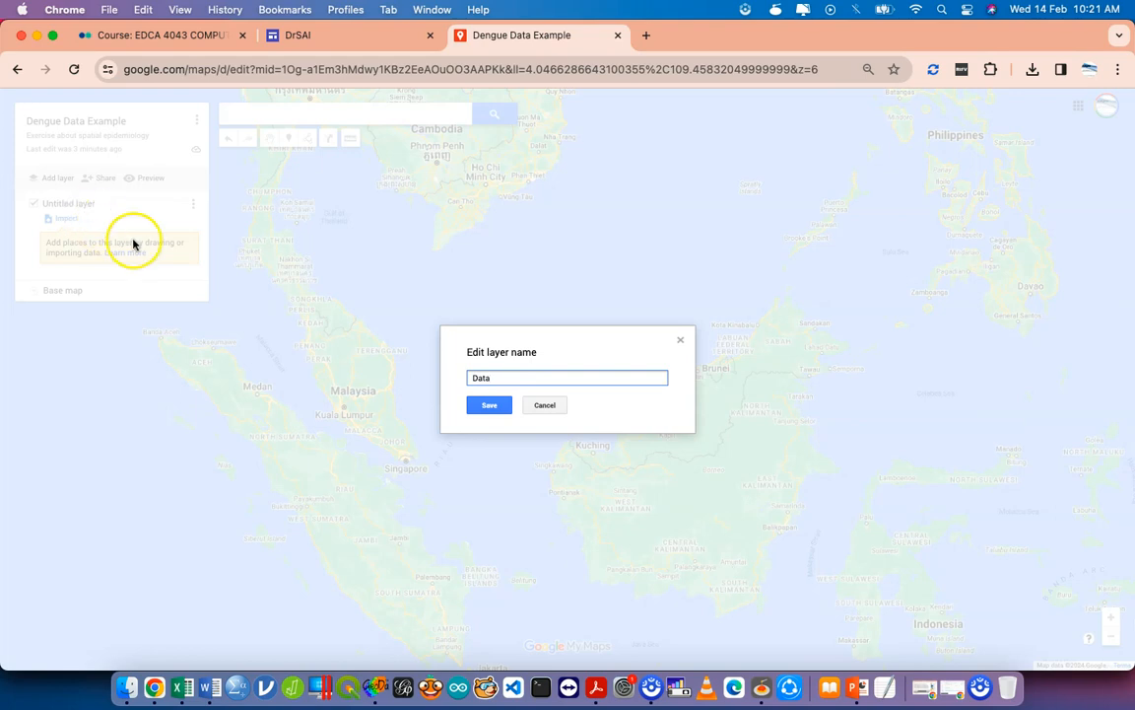
left_click(488, 404)
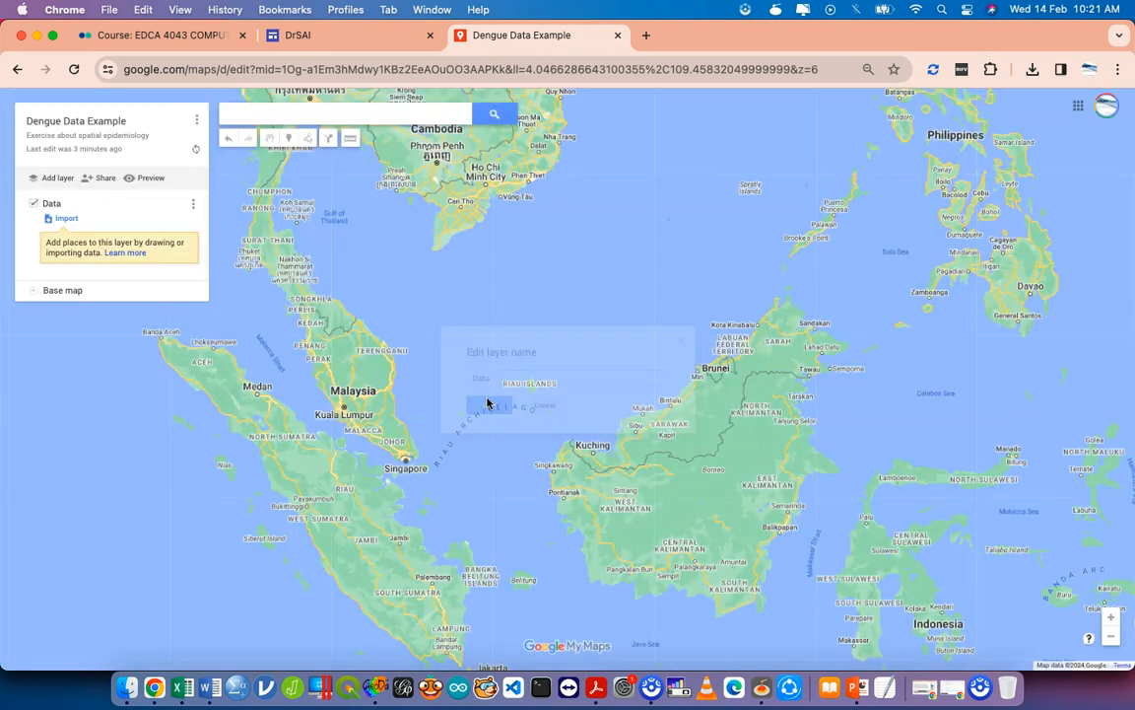
Import denguedata.csv from the Downloads folder into the Data layer
left_click(67, 218)
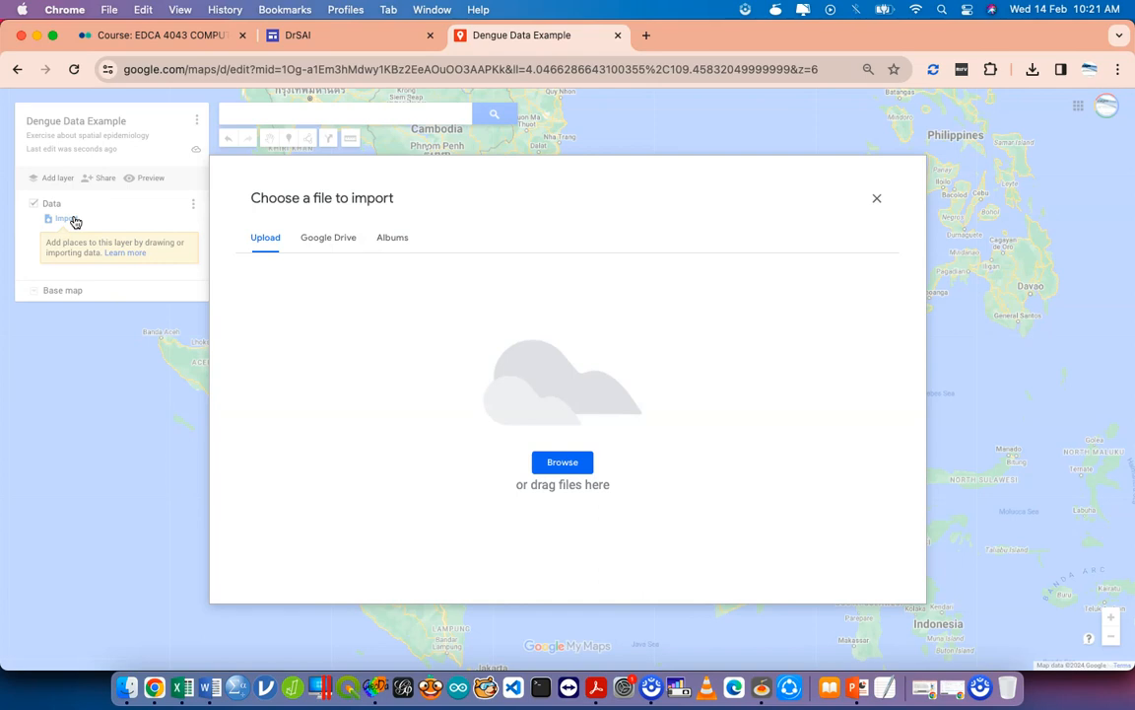
left_click(563, 462)
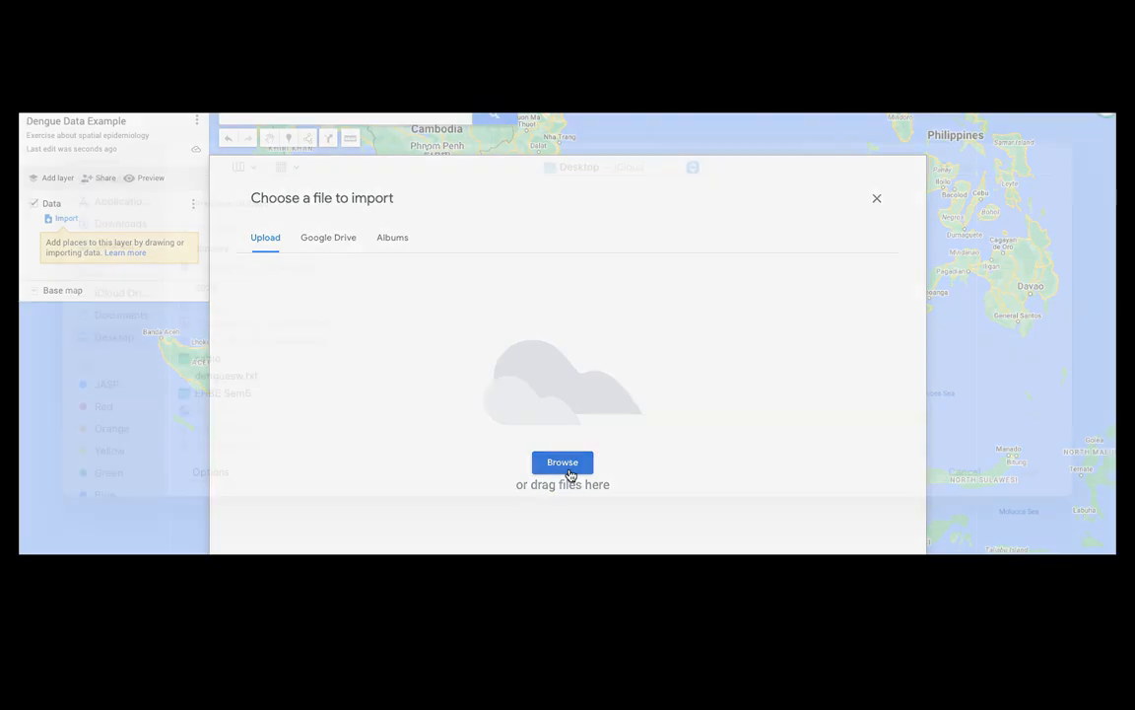
left_click(126, 249)
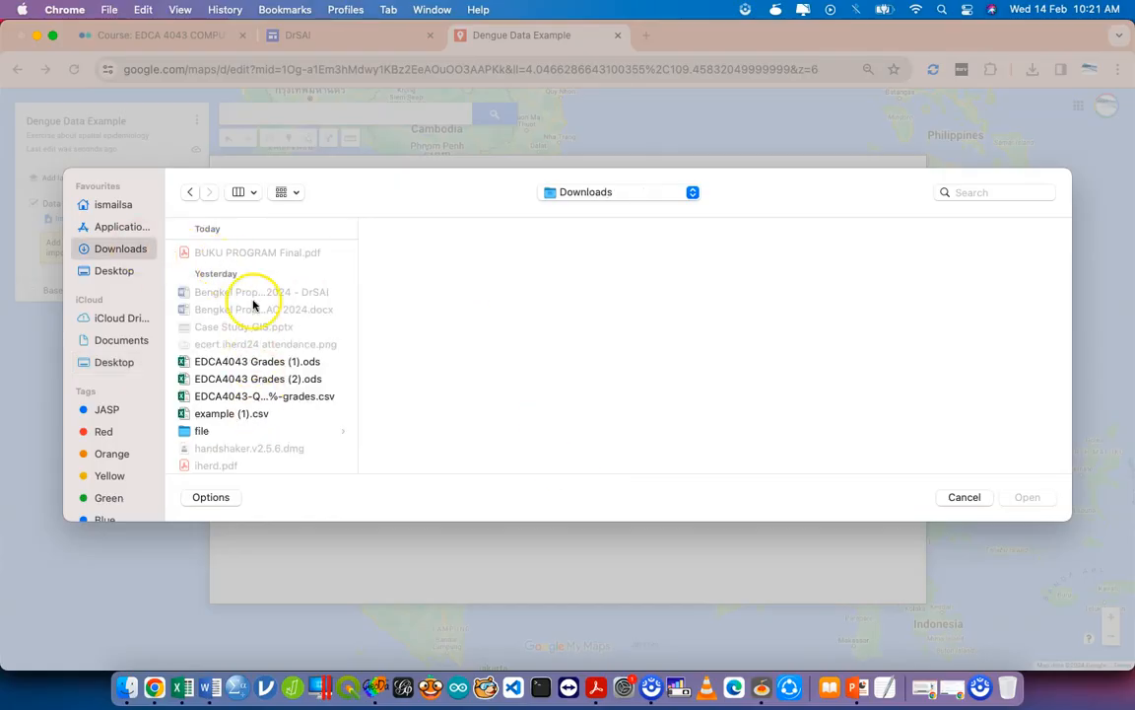
left_click(243, 271)
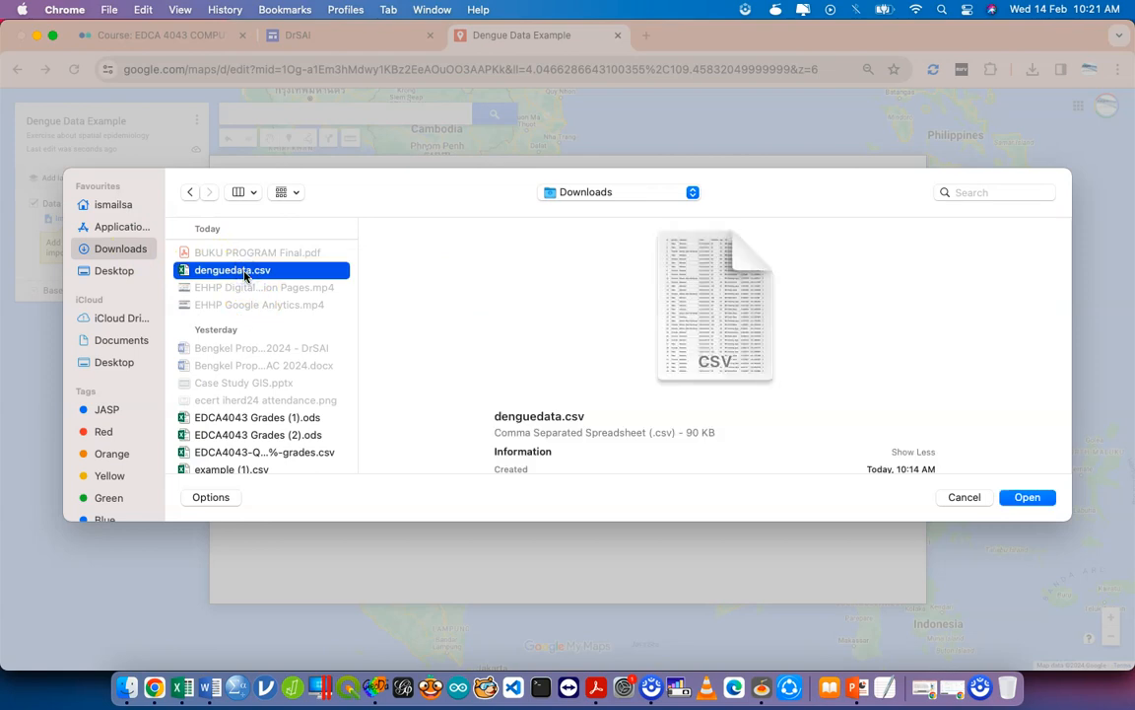
left_click(1026, 496)
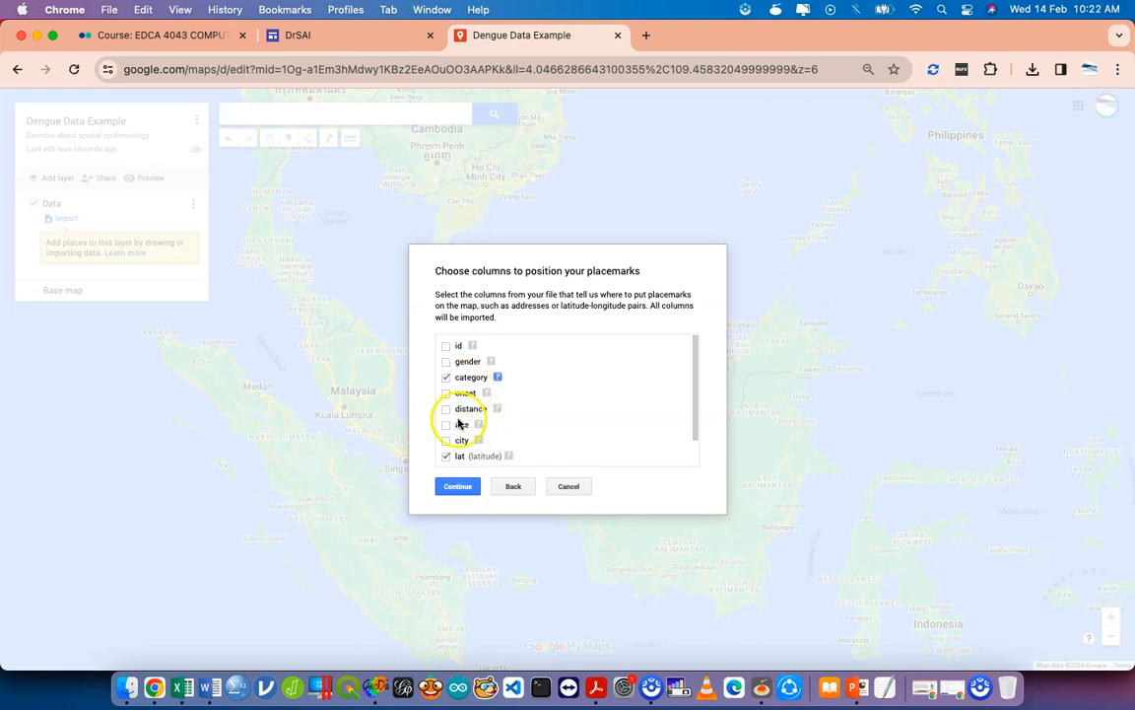
Remove category from the placemark position columns and assign the lat column as Latitude
left_click(445, 455)
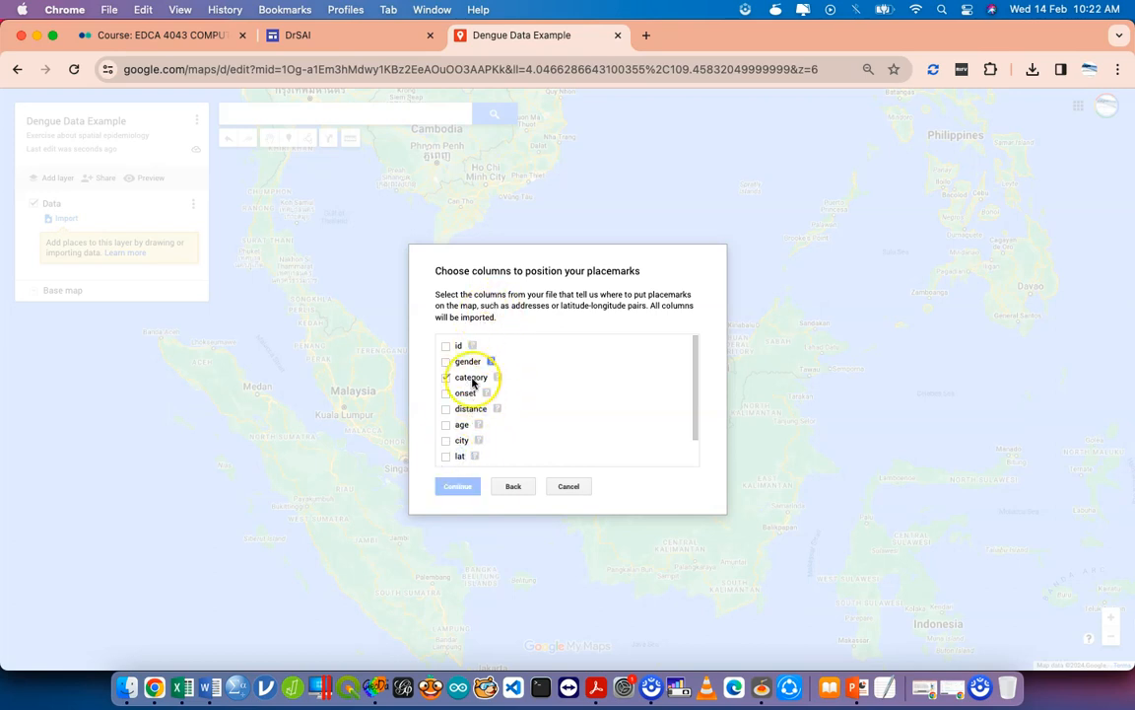
scroll(462, 412, "down", 2)
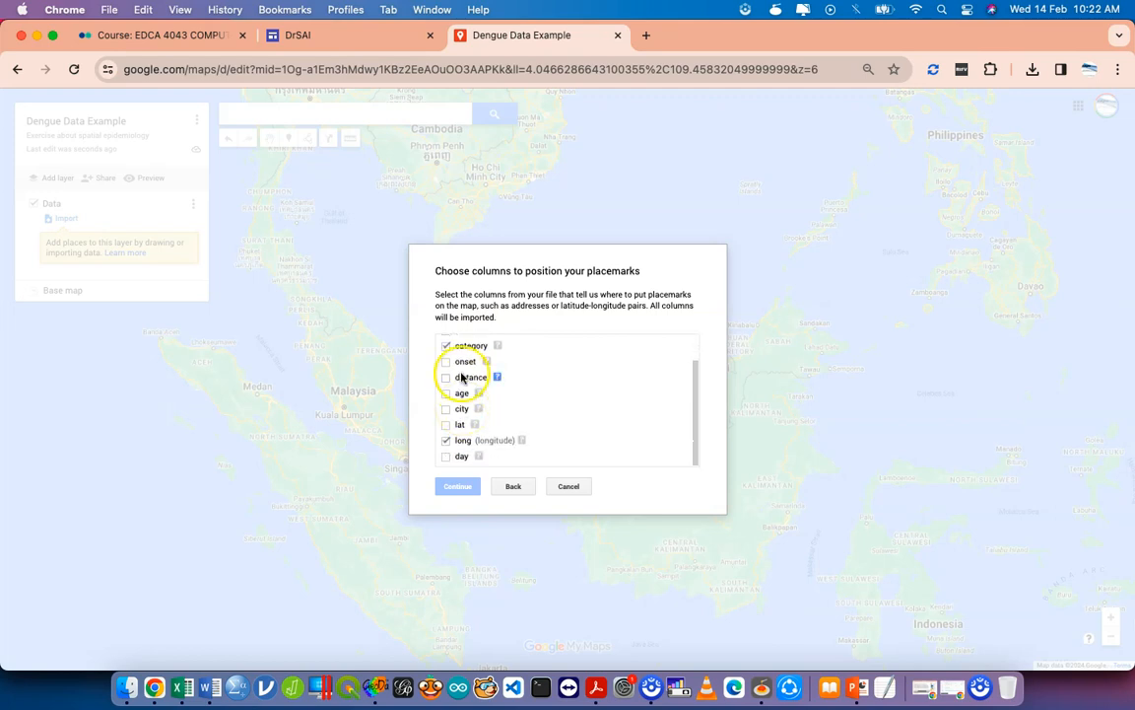
left_click(447, 346)
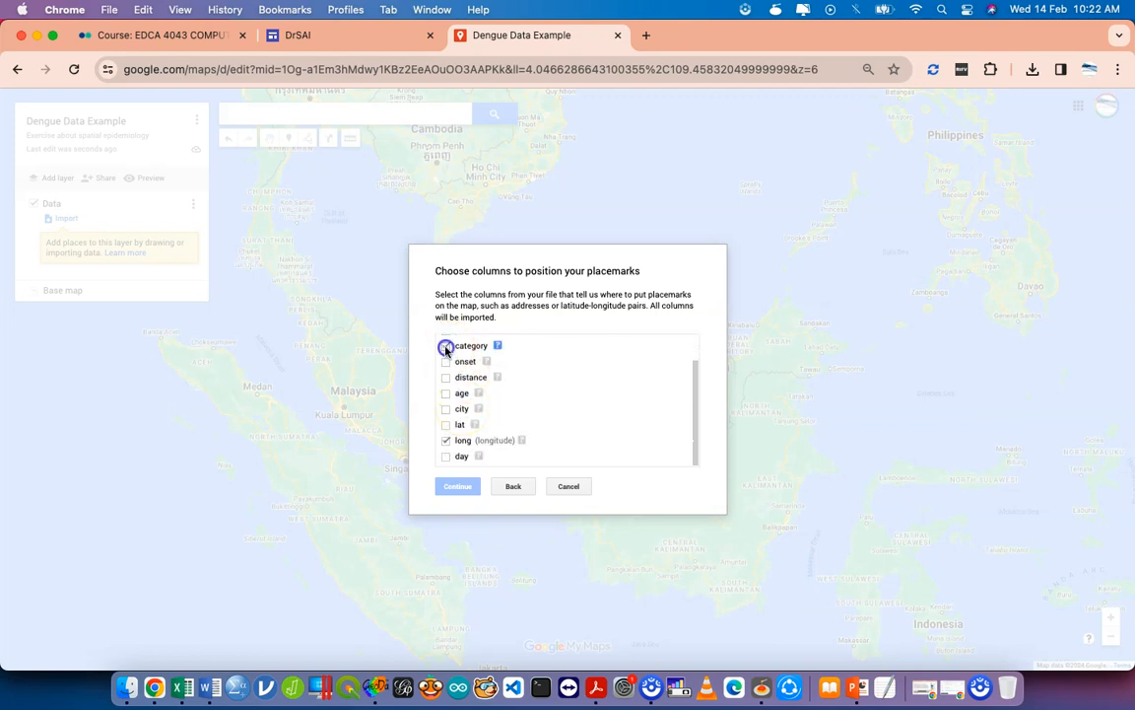
left_click(445, 425)
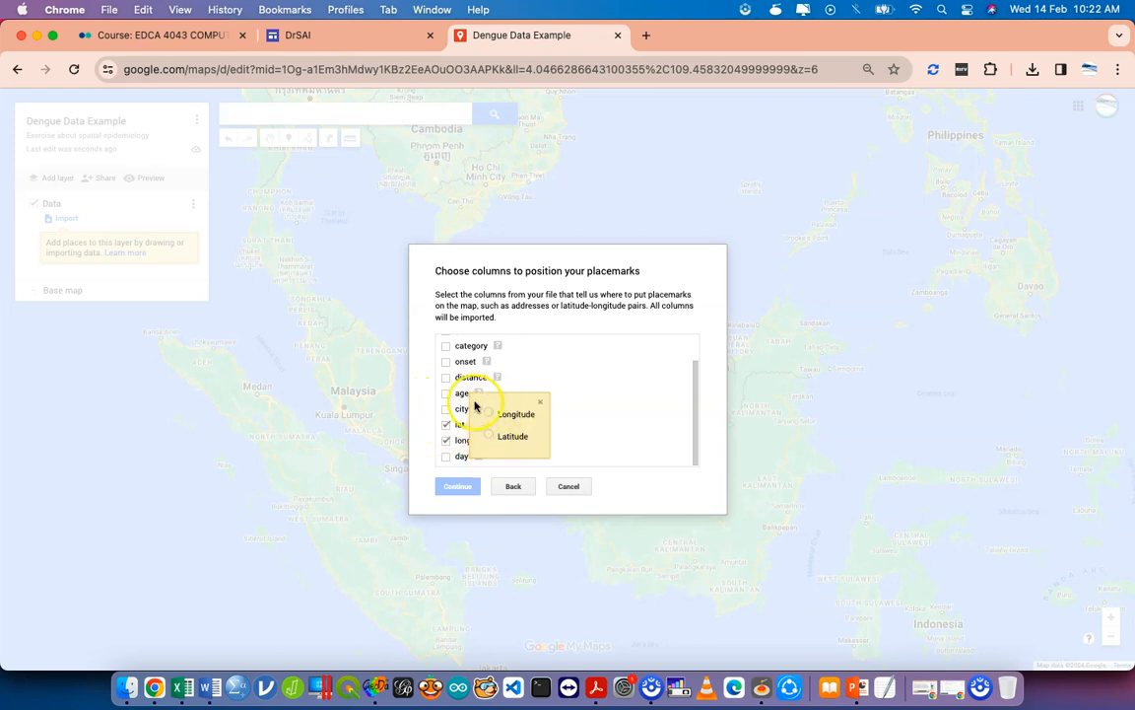
left_click(538, 402)
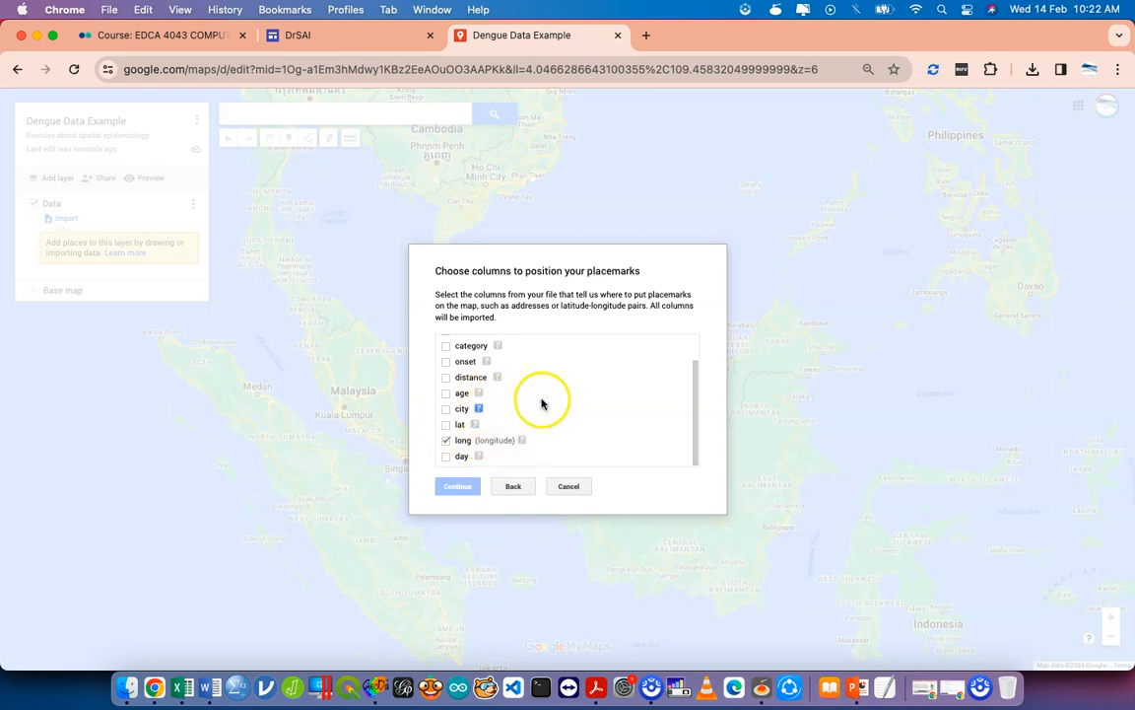
left_click(445, 425)
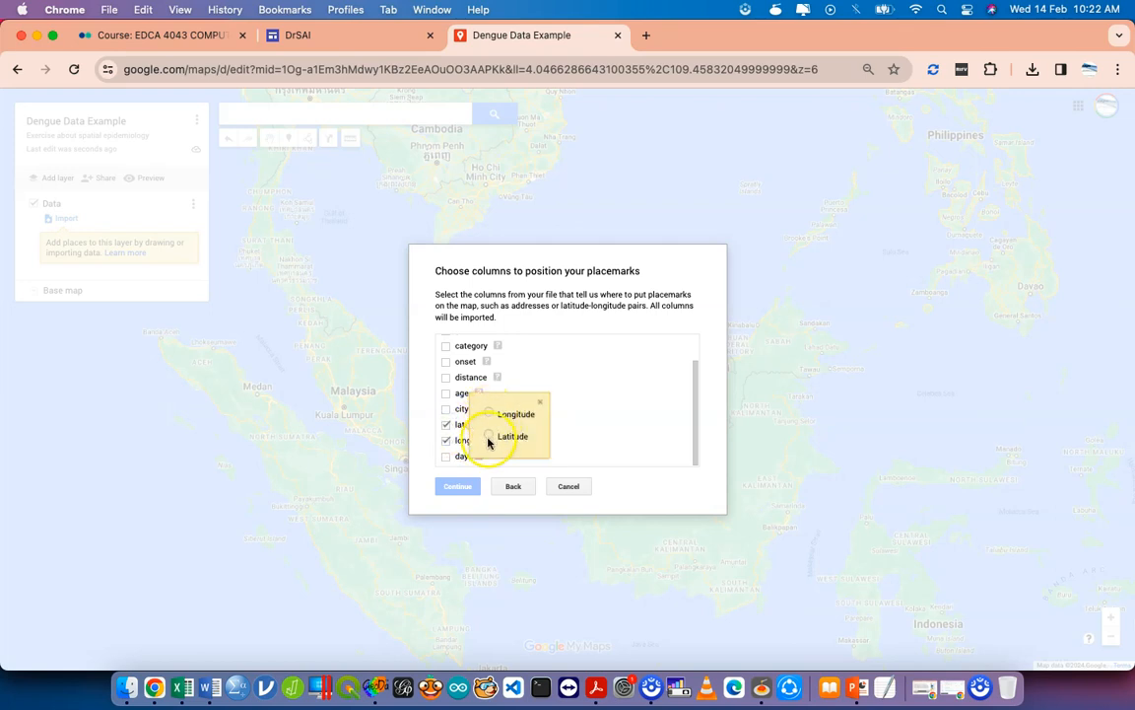
left_click(489, 438)
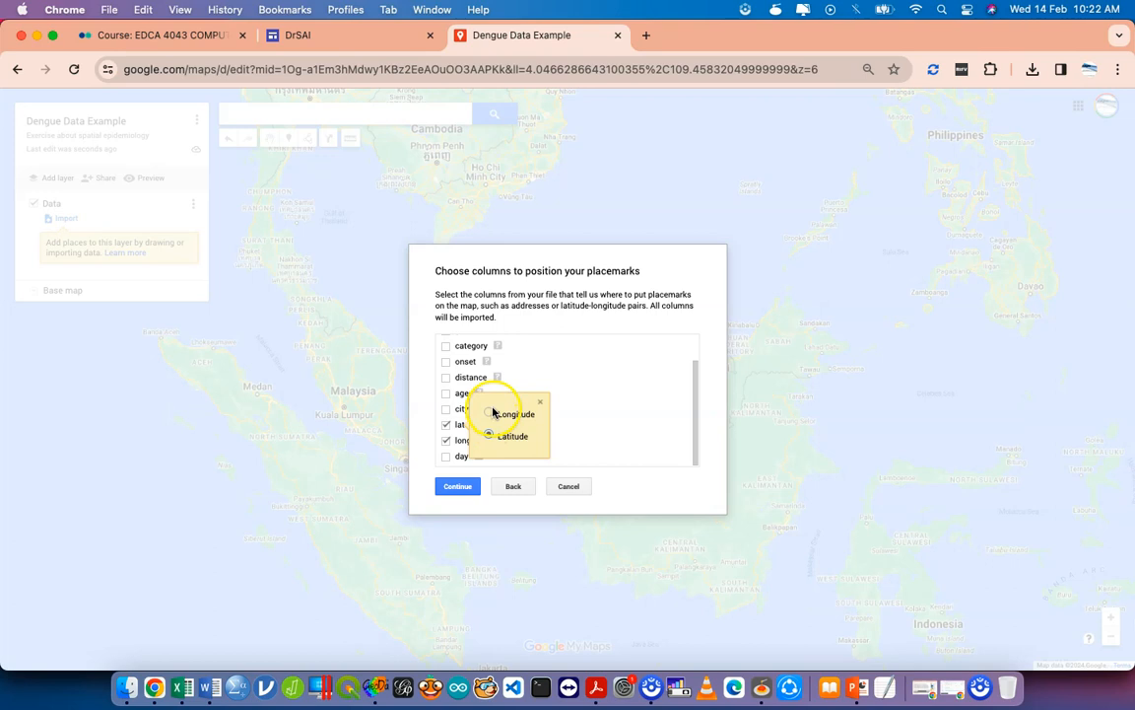
Assign the long column as Longitude, reselect lat as Latitude, and accept the placemark position columns
left_click(447, 441)
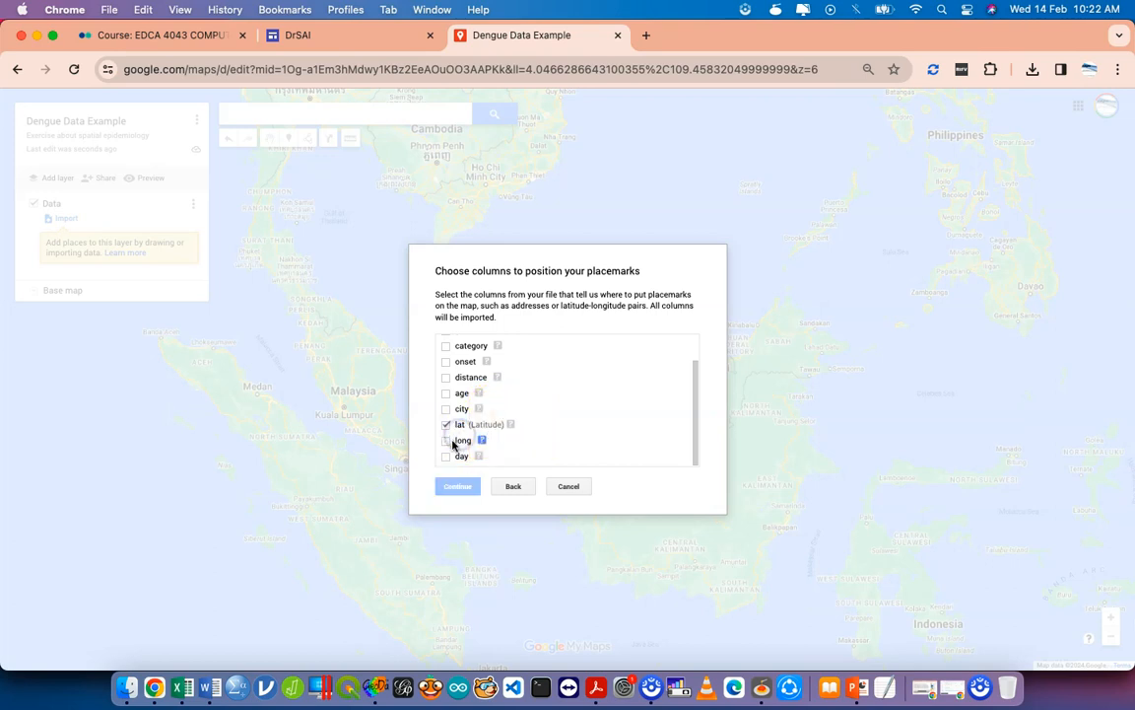
left_click(449, 441)
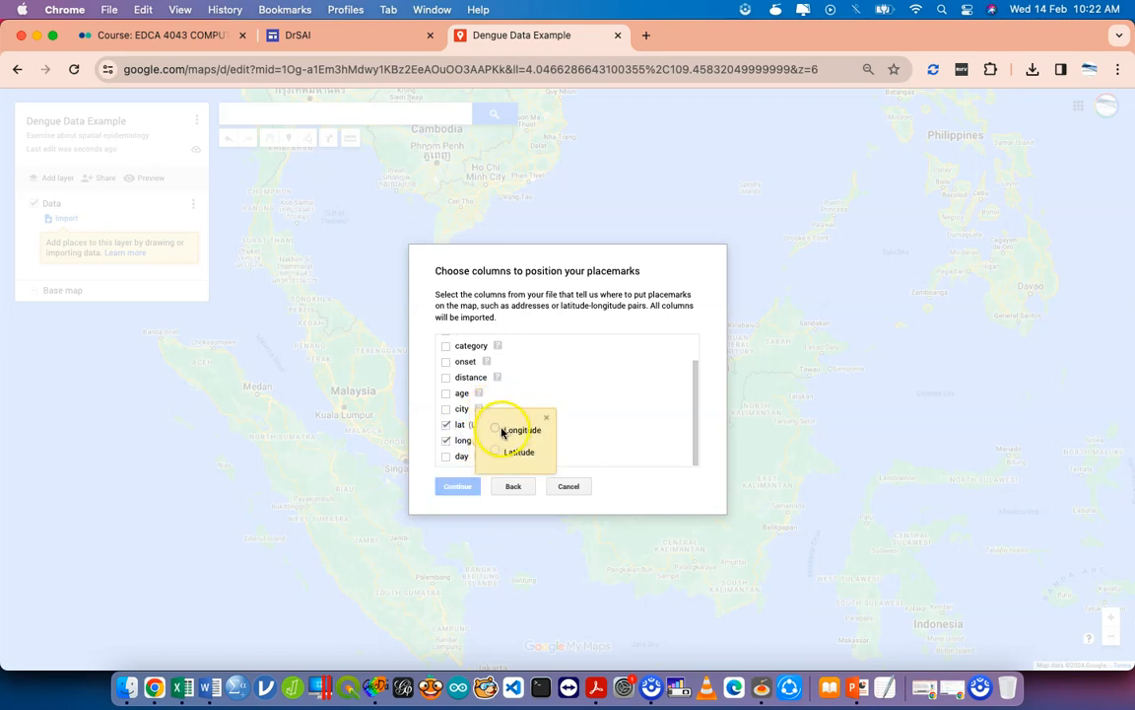
left_click(501, 430)
left_click(449, 425)
left_click(464, 488)
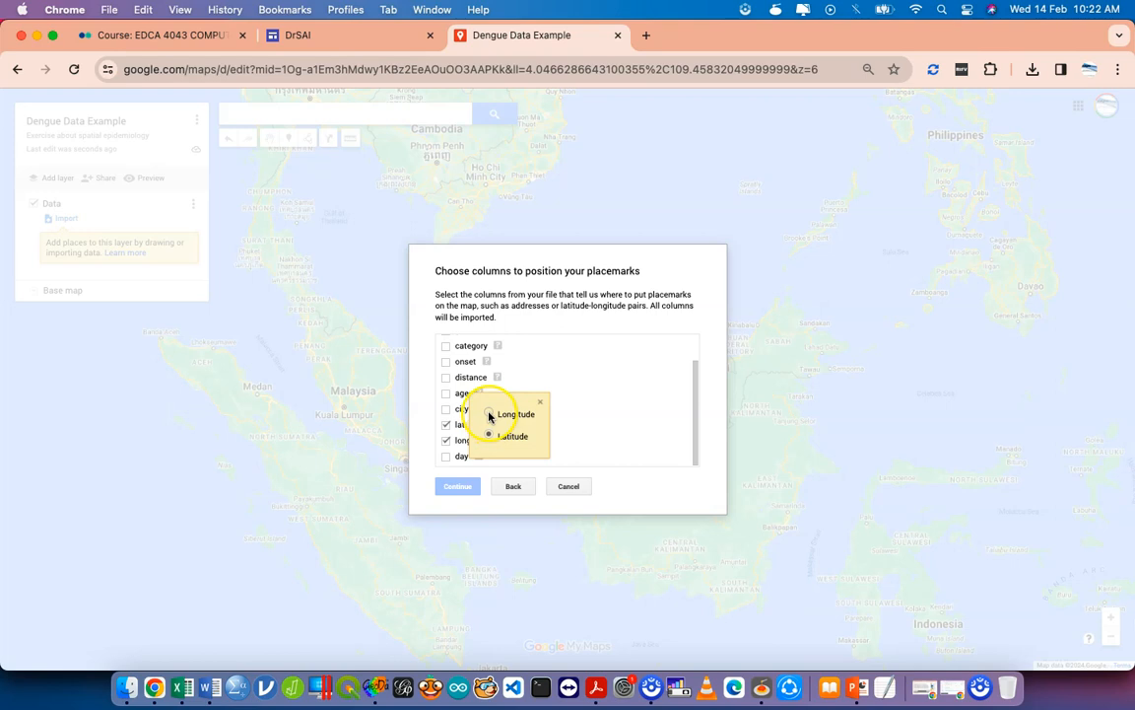
left_click(488, 435)
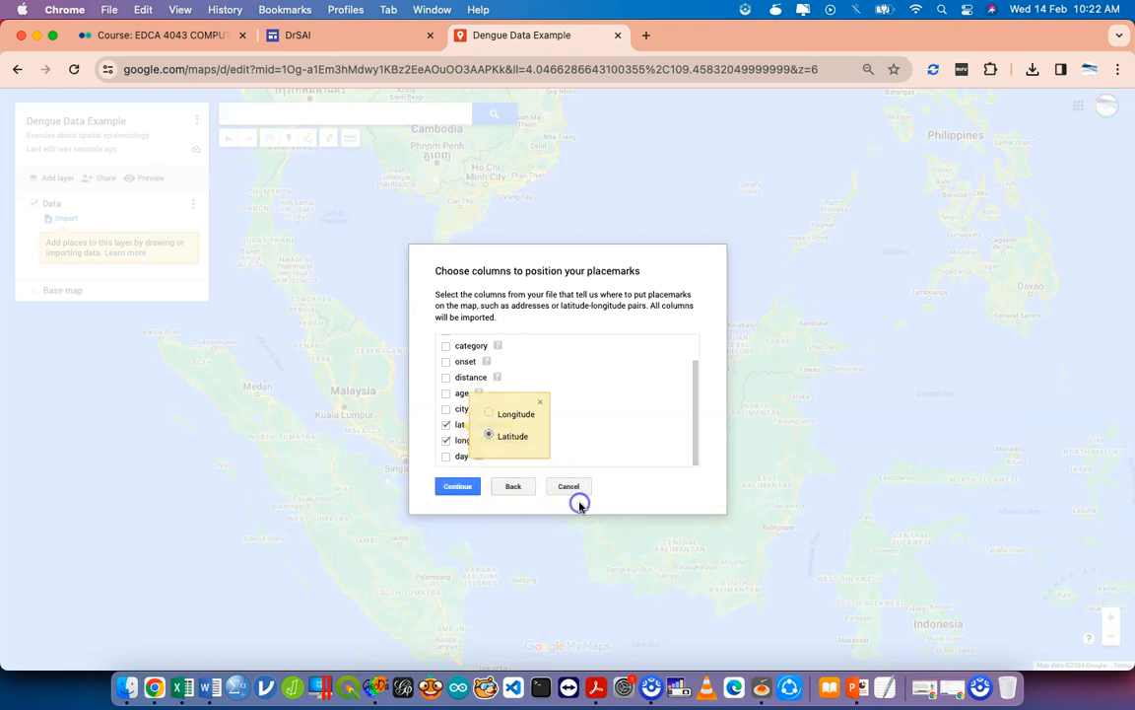
left_click(455, 486)
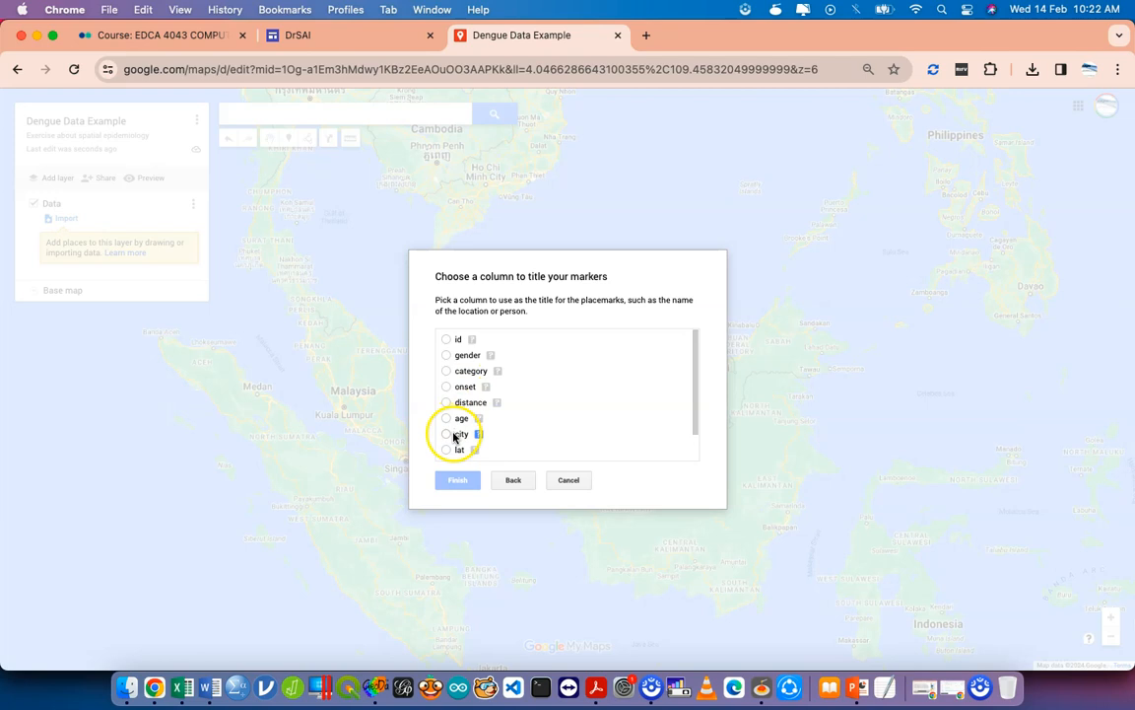
Use the city column as the marker title and finish the import
left_click(455, 436)
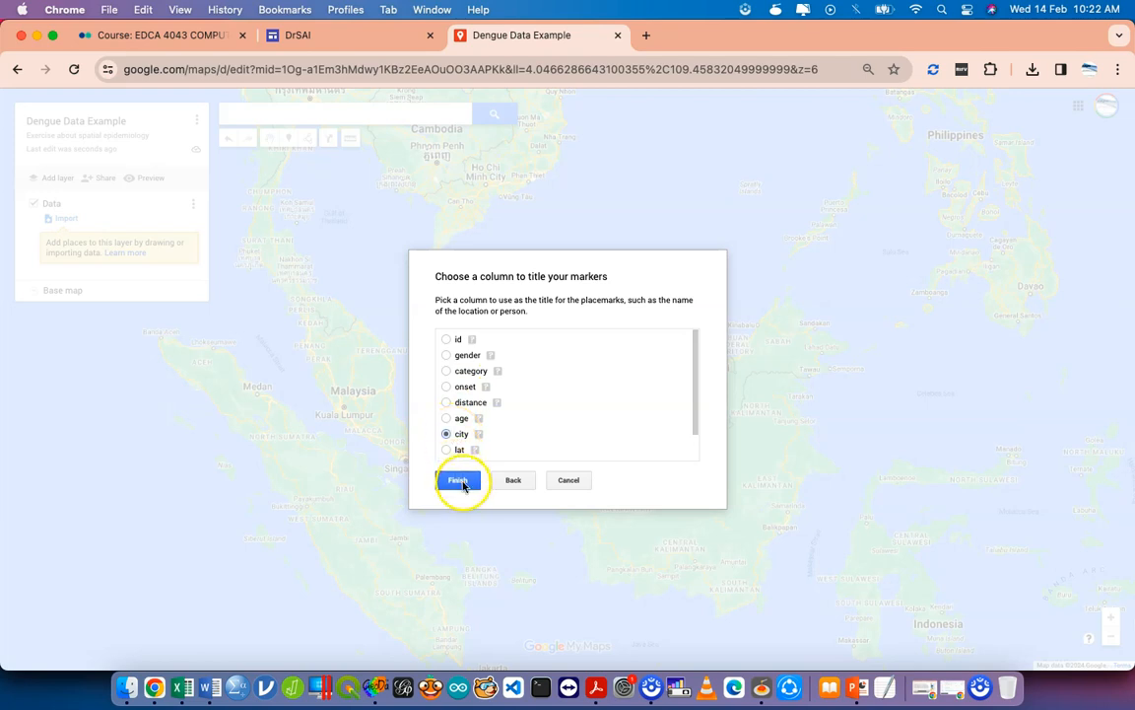
left_click(457, 480)
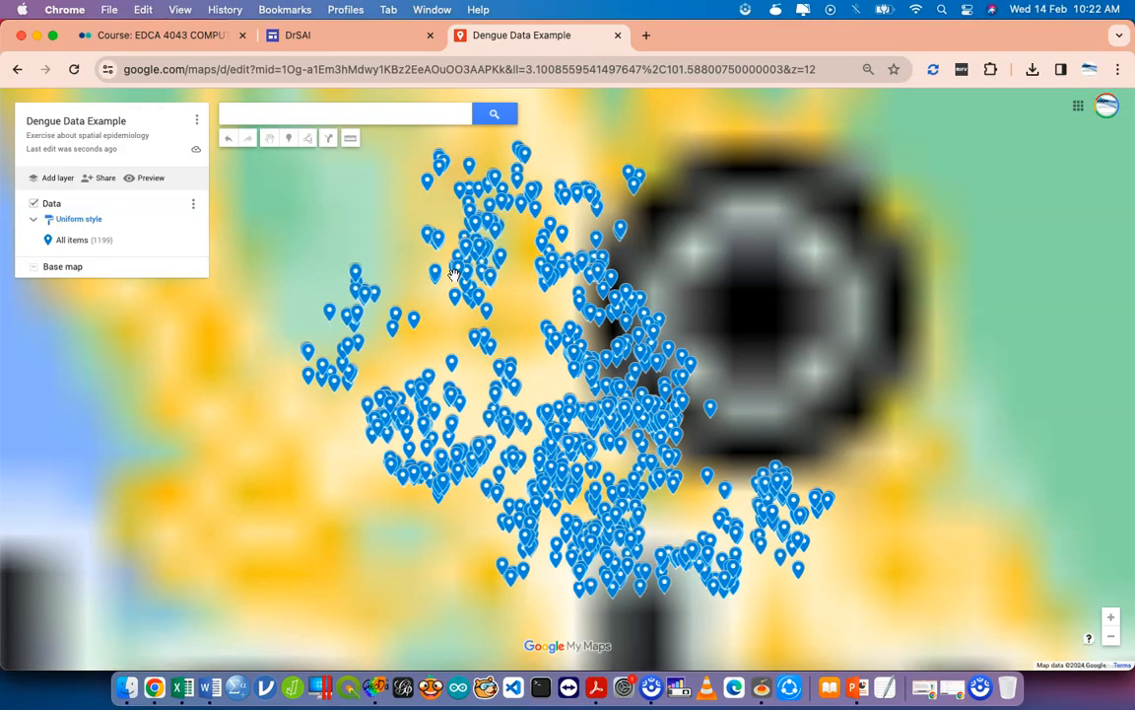
left_click(472, 333)
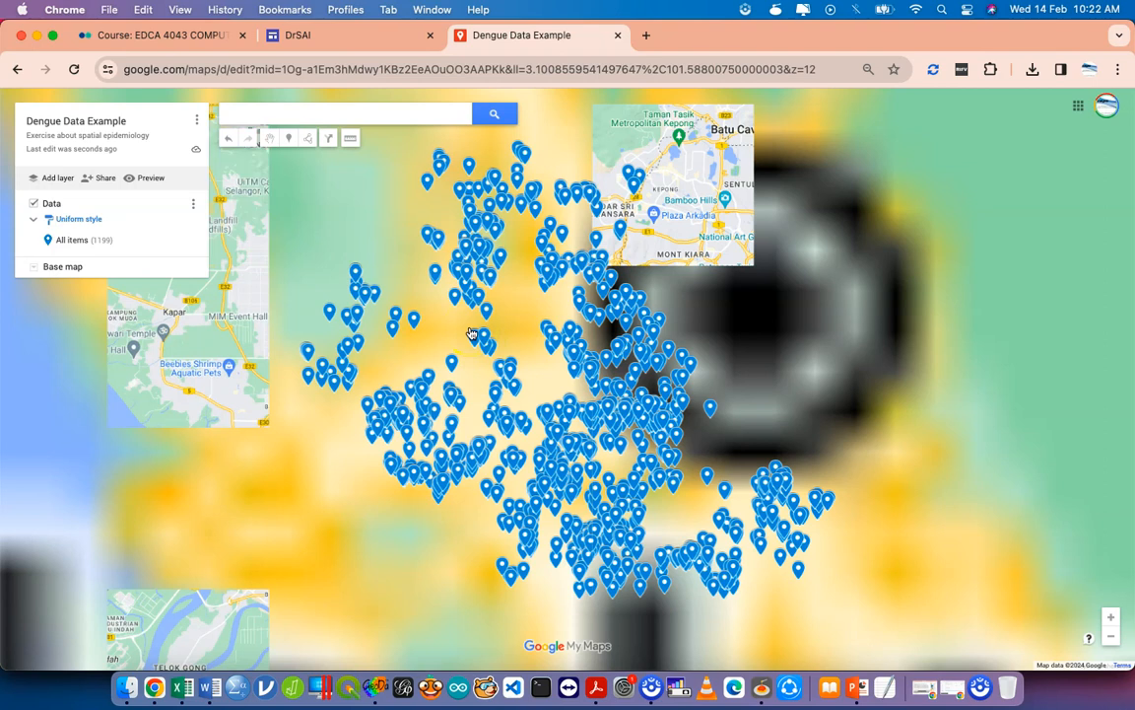
left_click(510, 420)
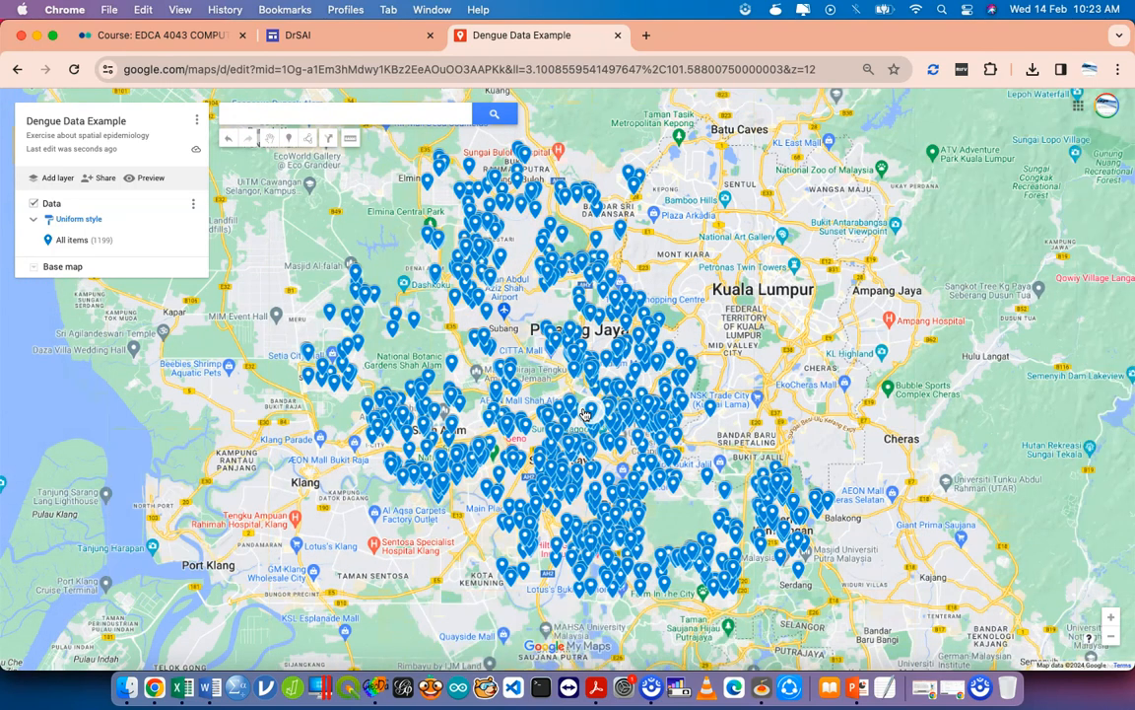
Group and style the Data layer's places by the city column
left_click(94, 222)
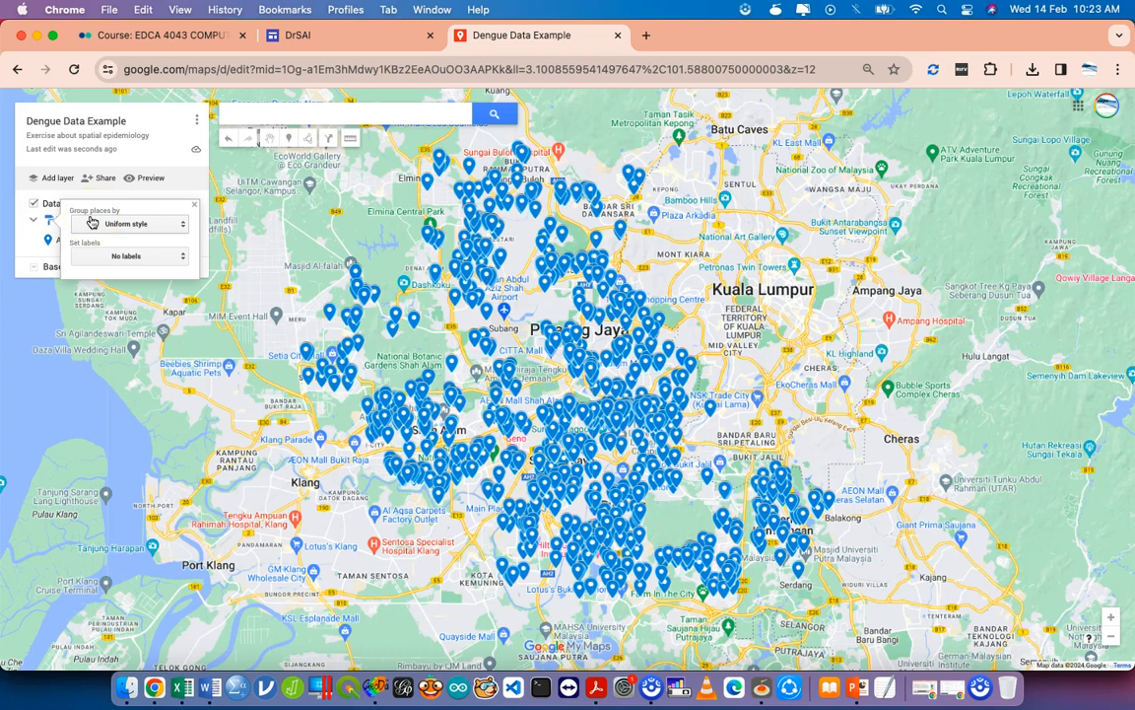
left_click(117, 226)
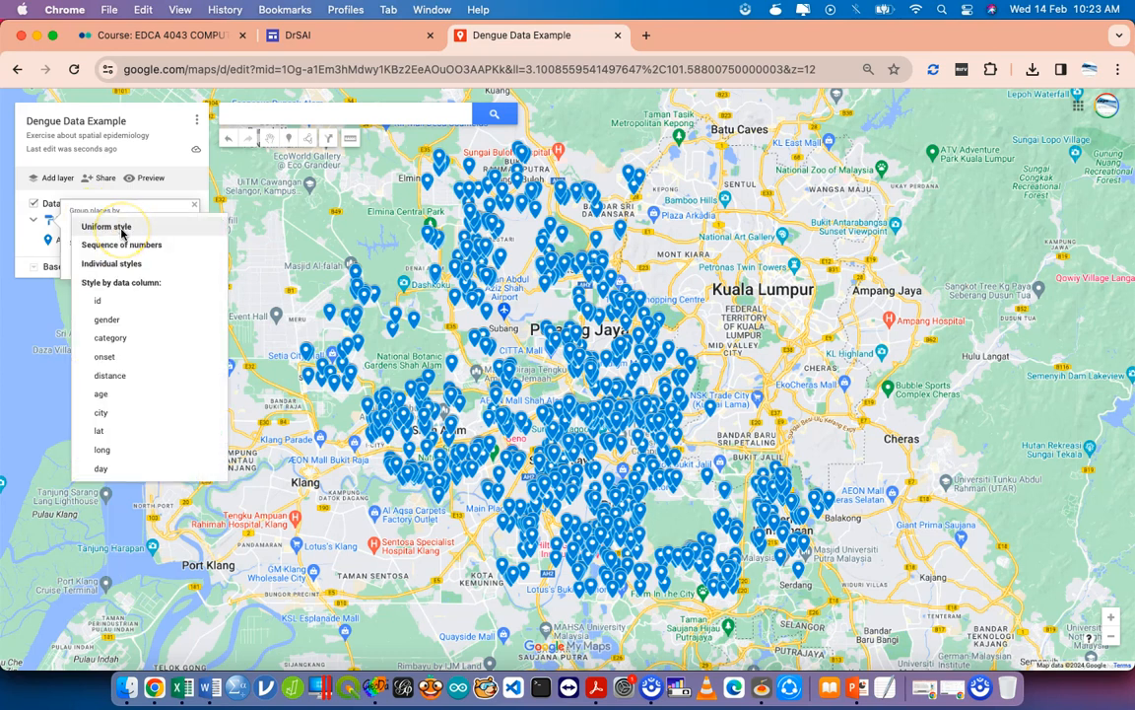
left_click(150, 412)
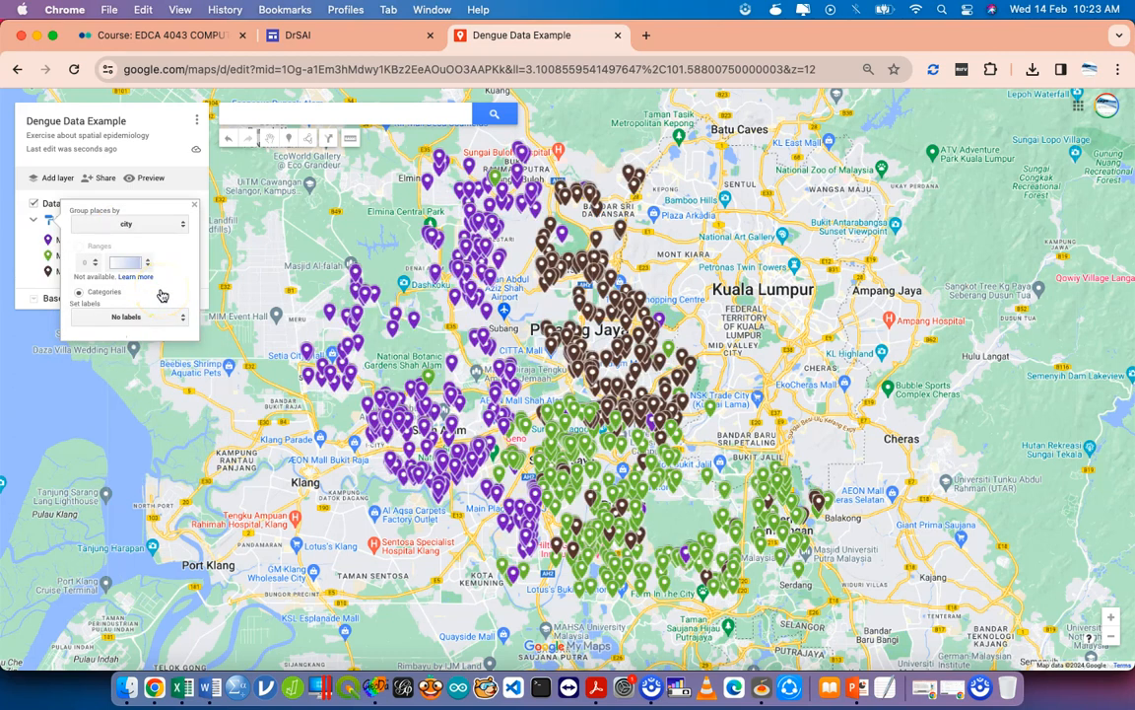
Label the Data layer's places with the age column
left_click(619, 398)
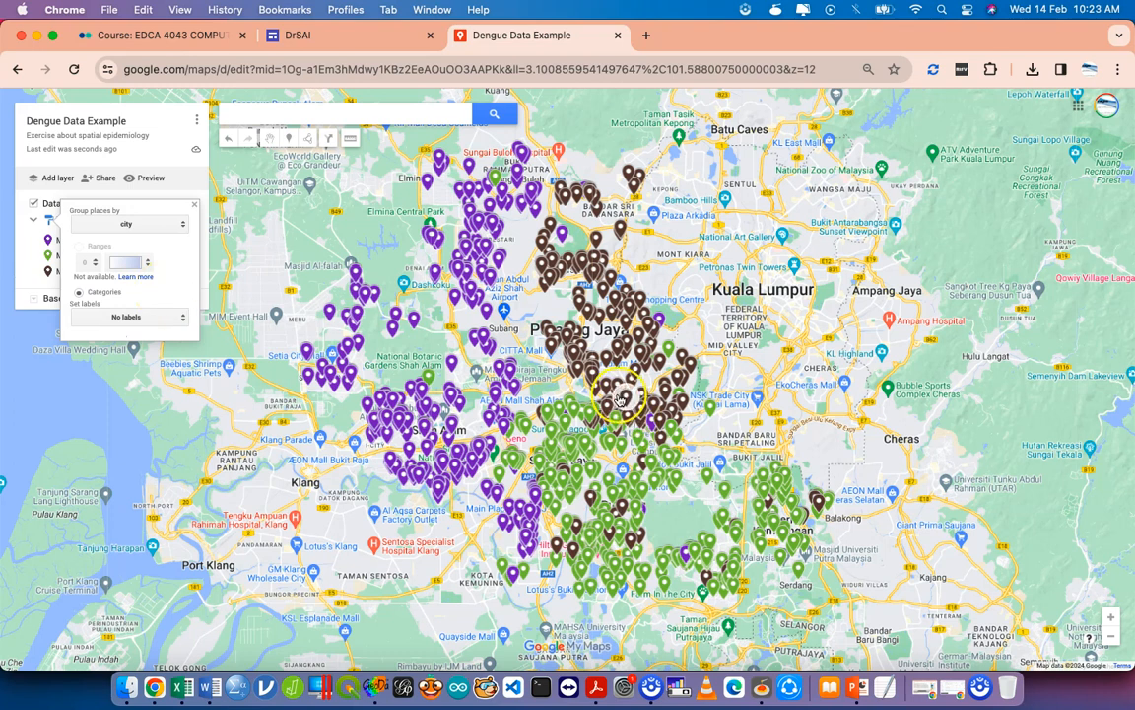
left_click(476, 429)
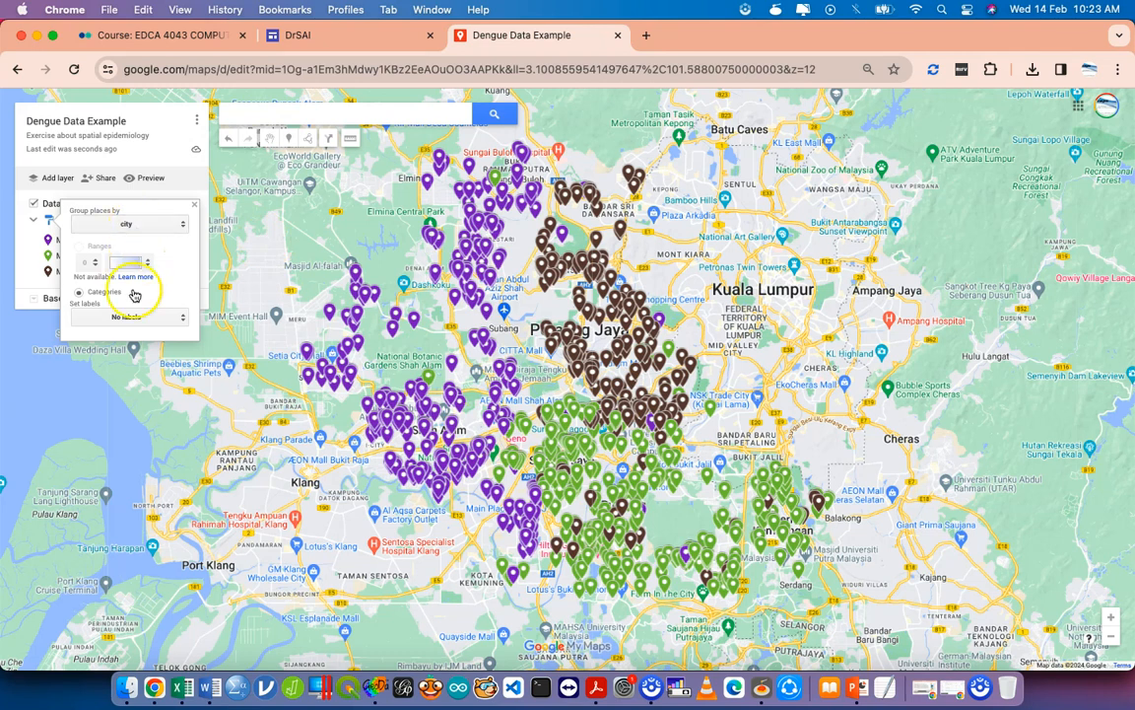
left_click(130, 321)
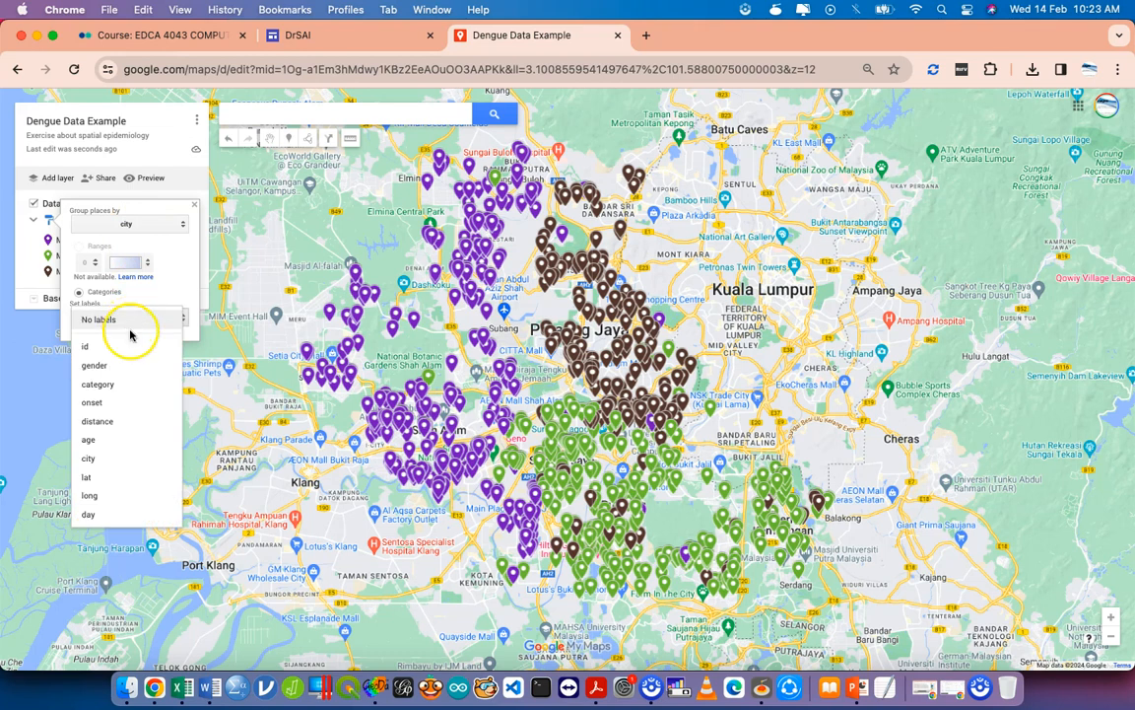
left_click(137, 443)
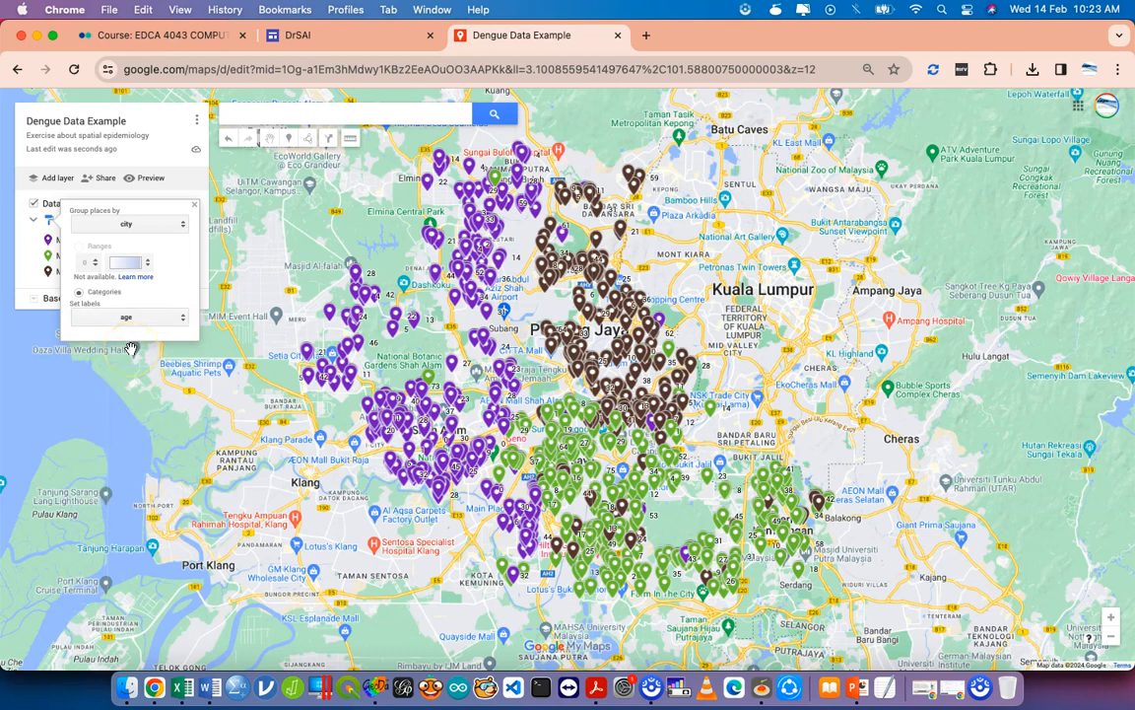
Group the Data layer's places by the age column and set their labels to city
left_click(94, 231)
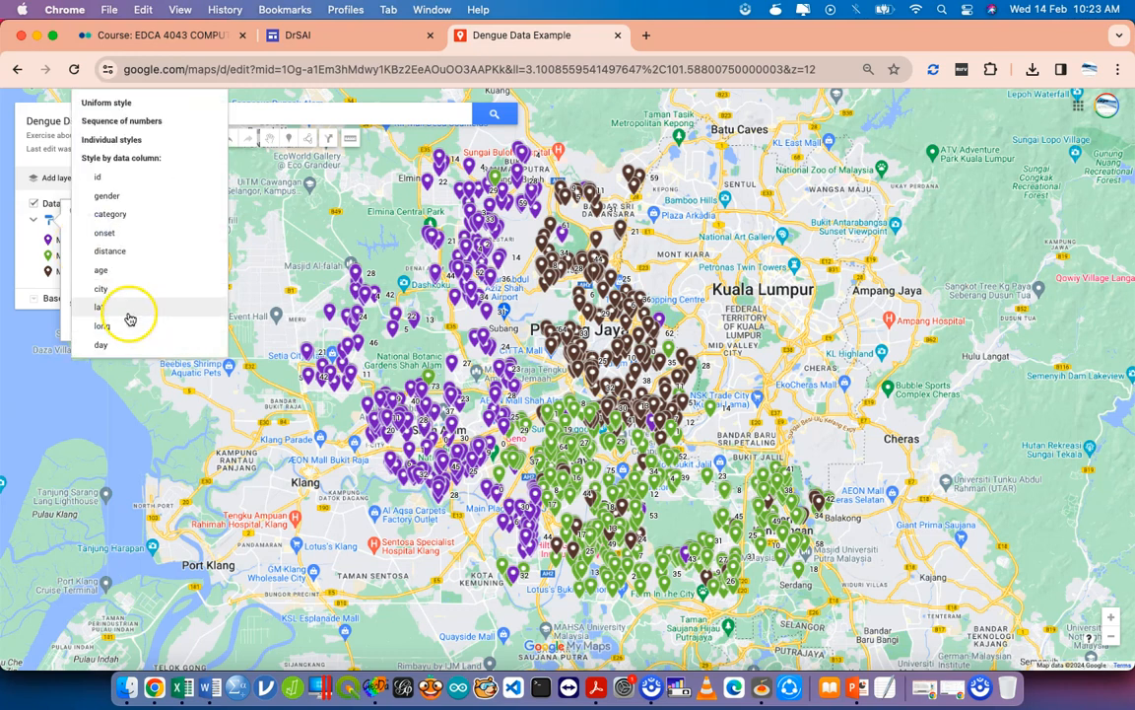
left_click(136, 270)
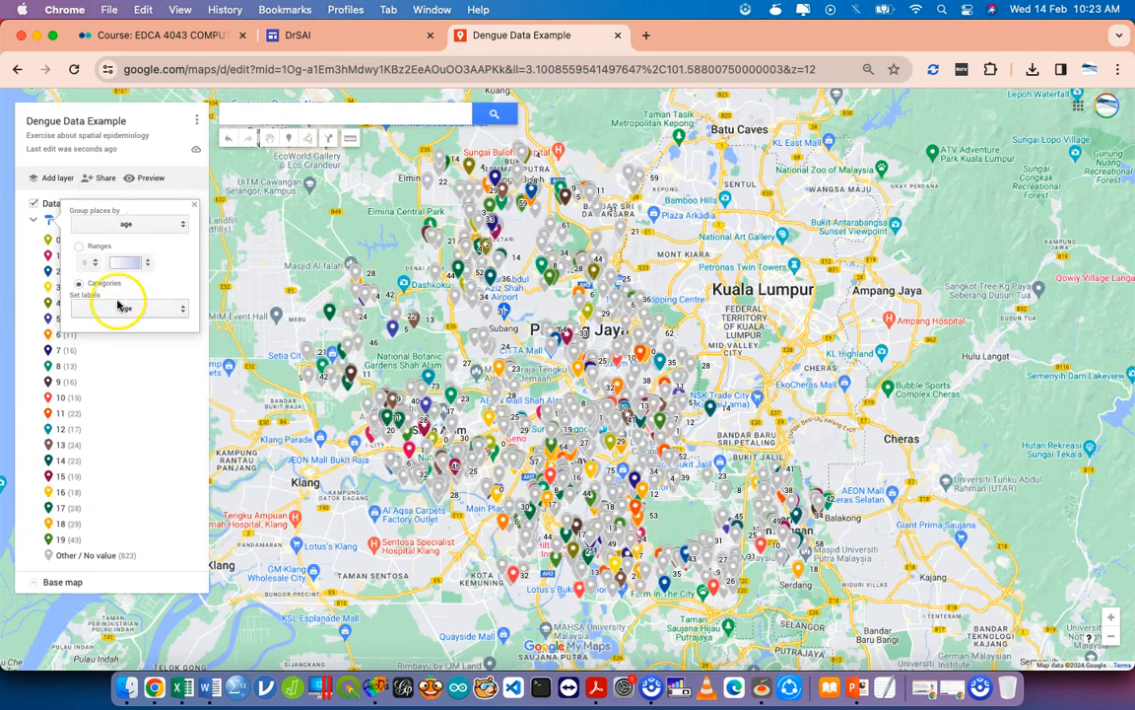
left_click(121, 306)
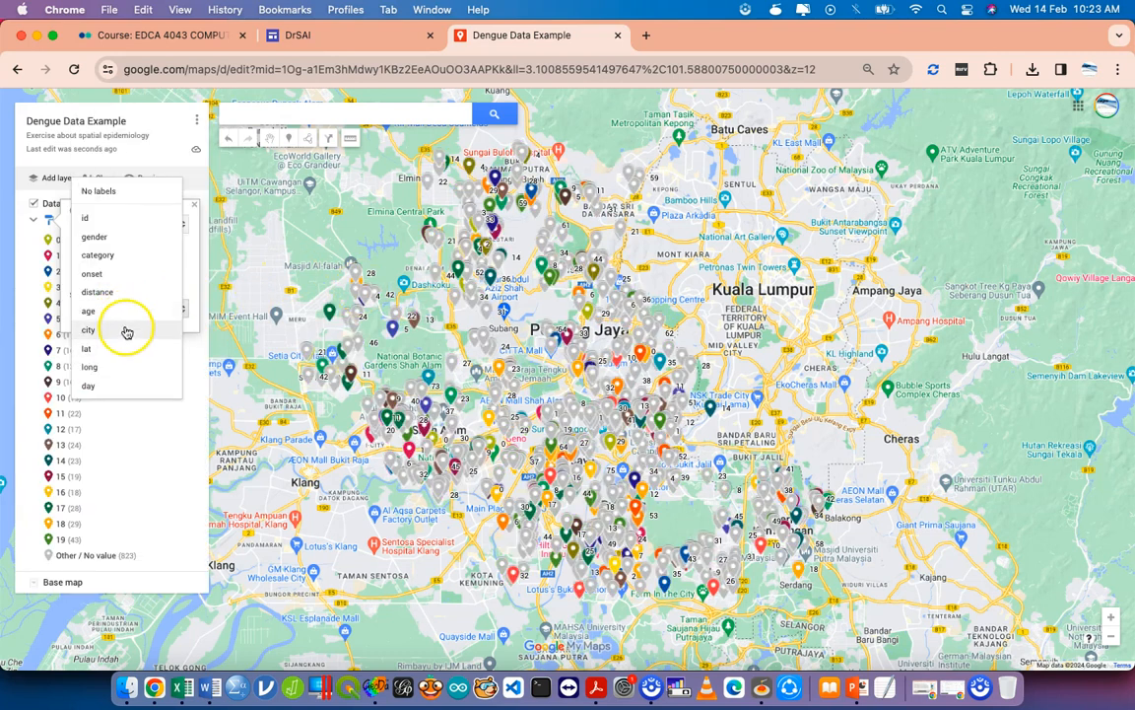
left_click(124, 330)
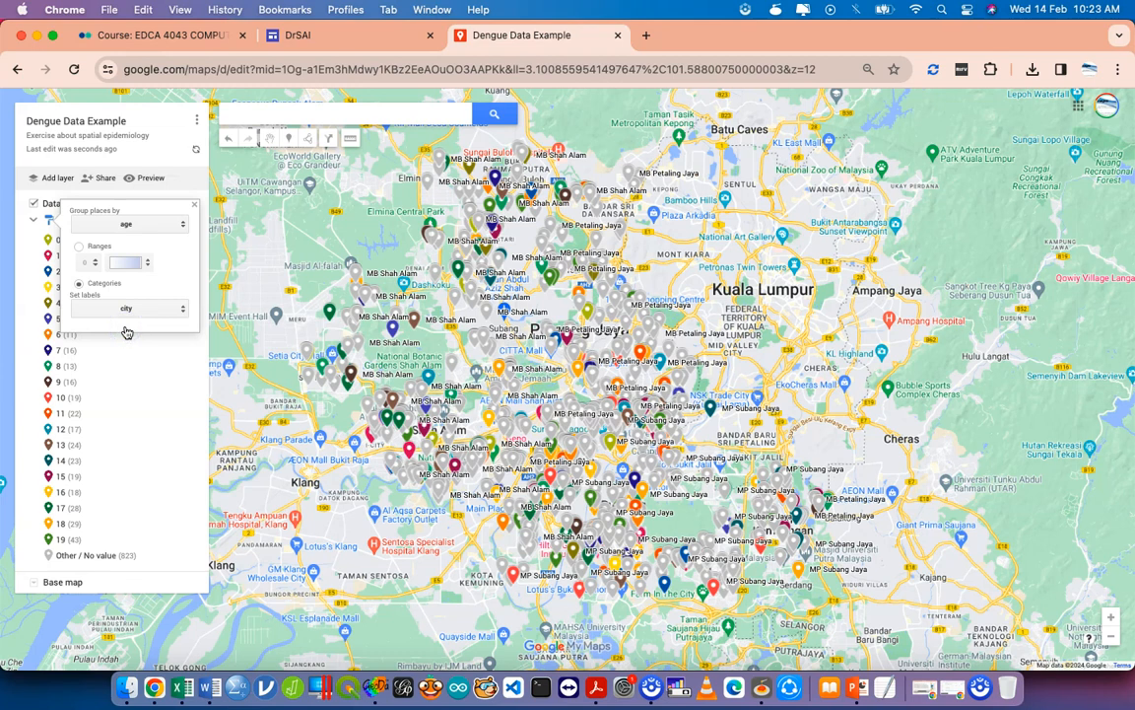
Switch the age grouping from categories to ranges and colour them with the rainbow gradient
left_click(90, 249)
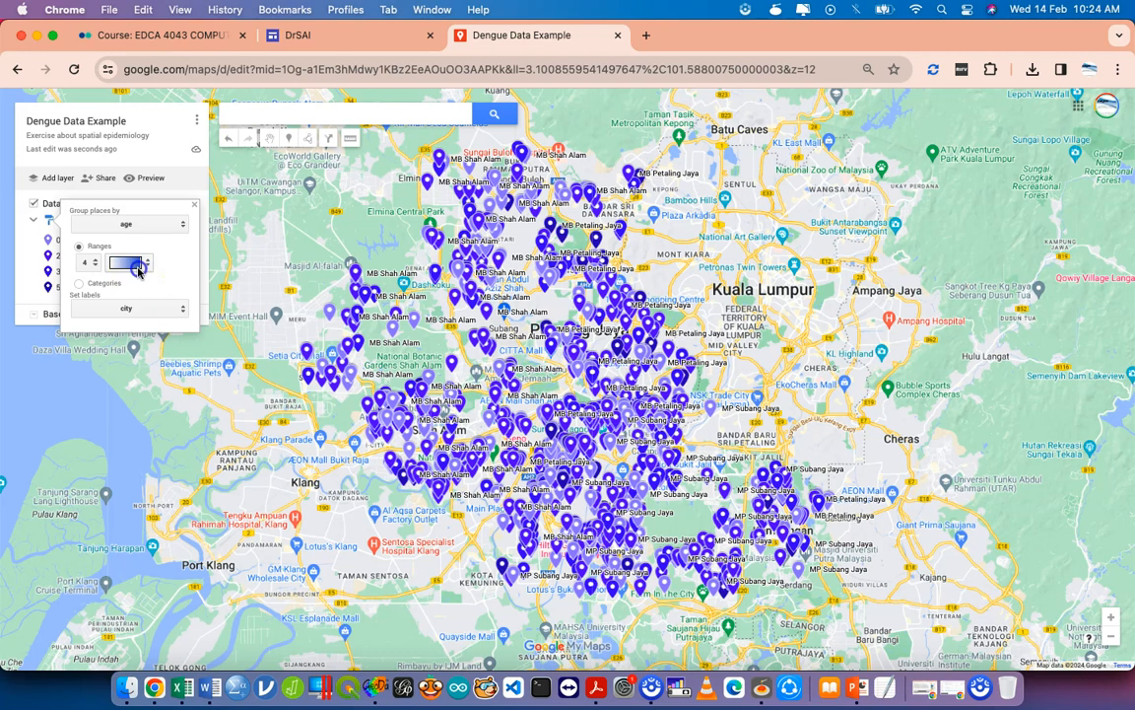
left_click(138, 266)
left_click(153, 197)
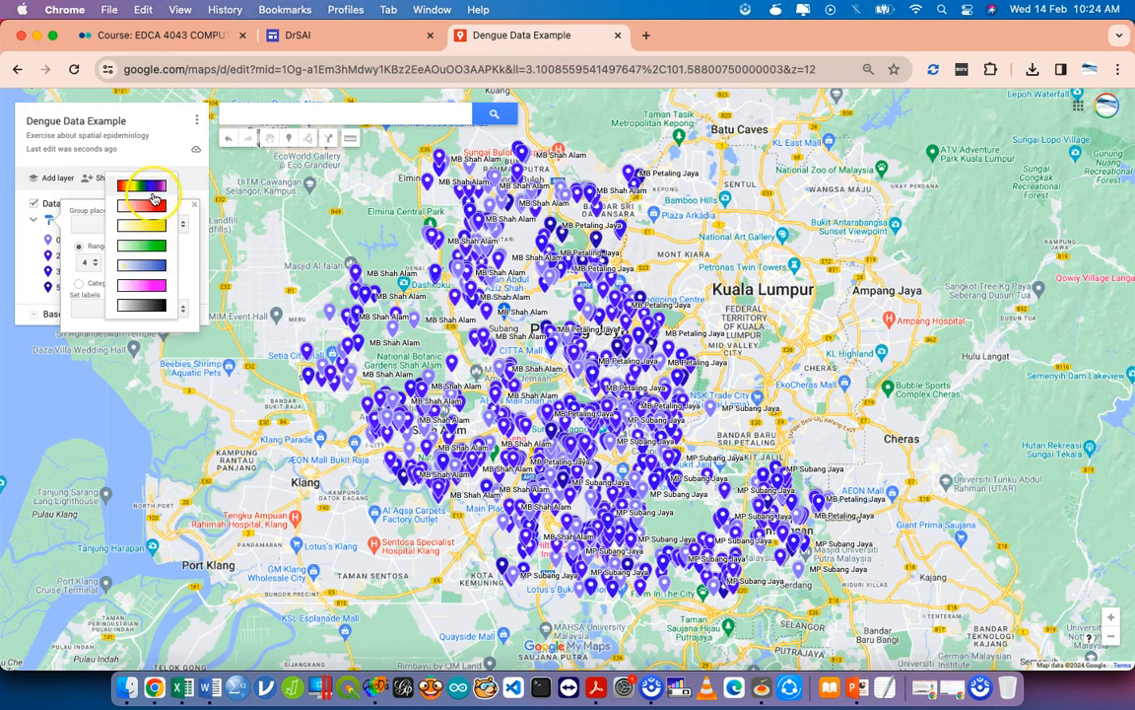
left_click(152, 197)
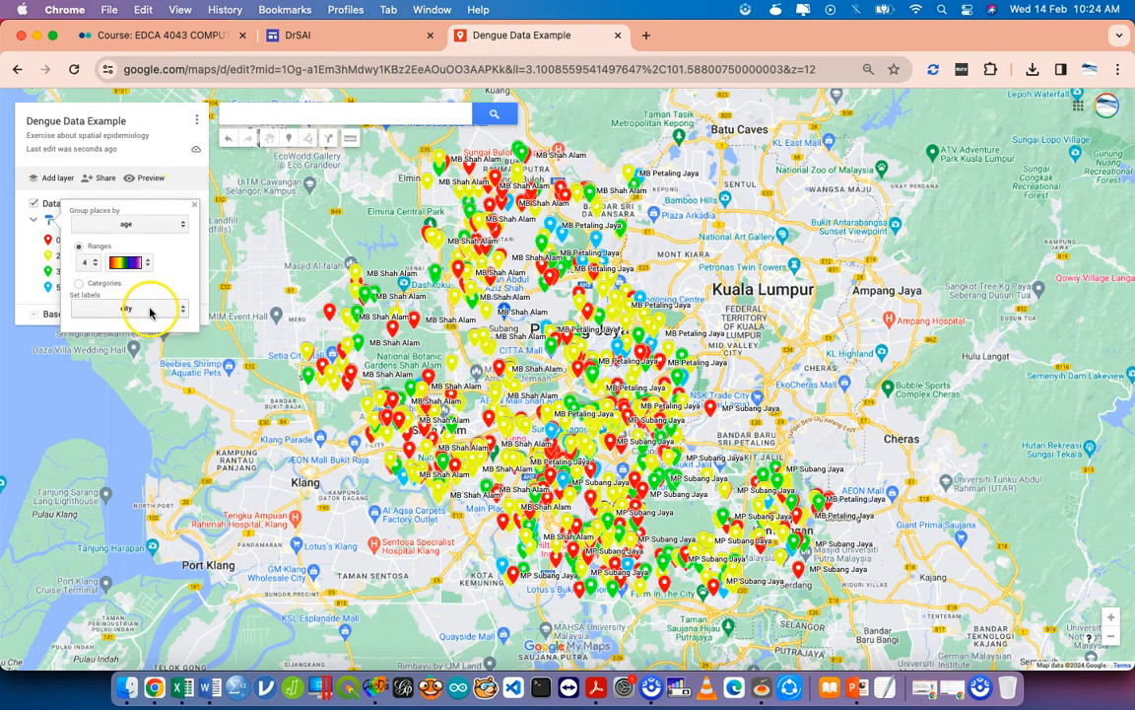
left_click(196, 207)
left_click(141, 255)
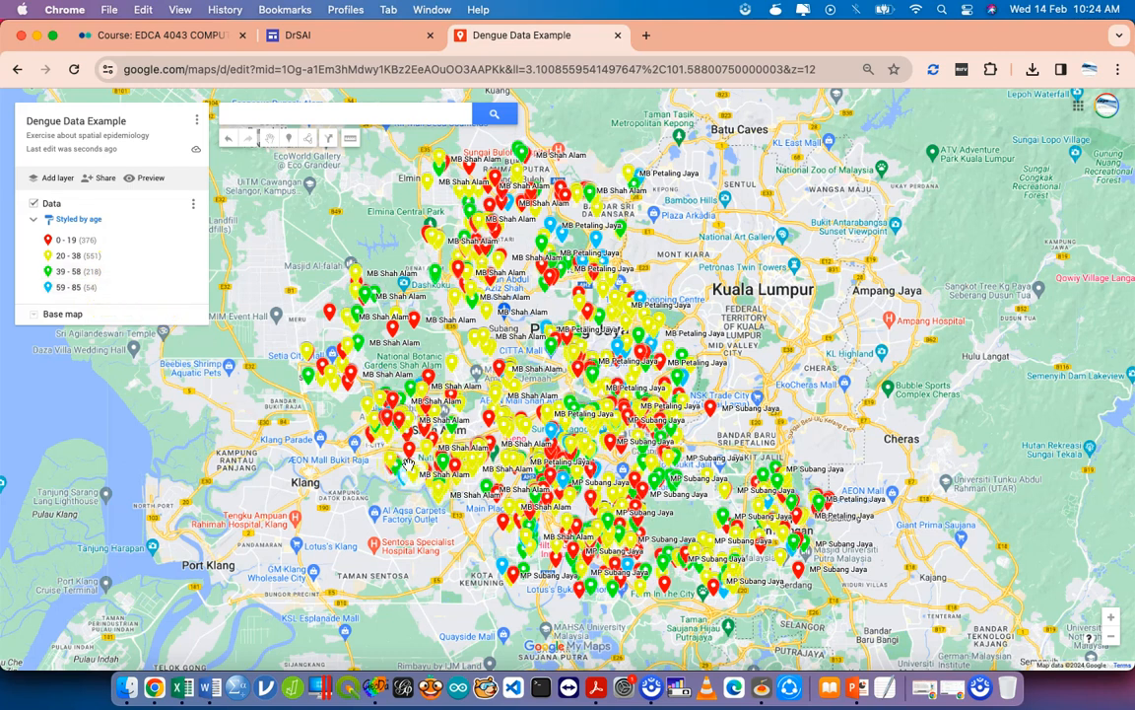
left_click(93, 220)
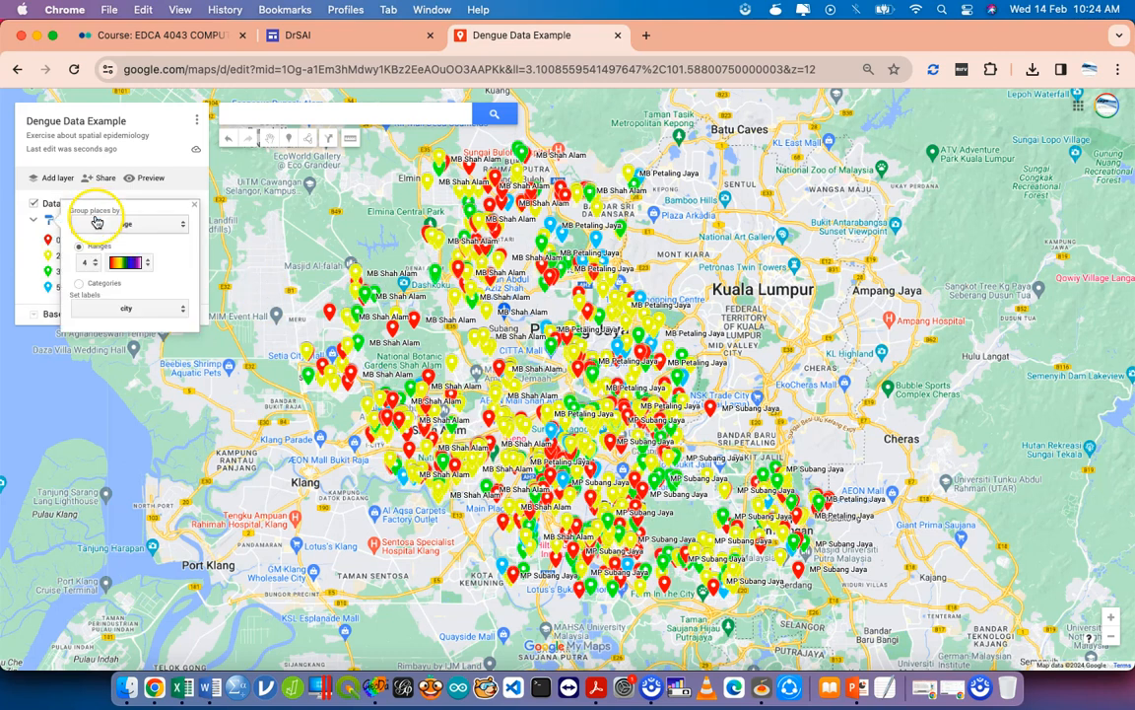
left_click(131, 224)
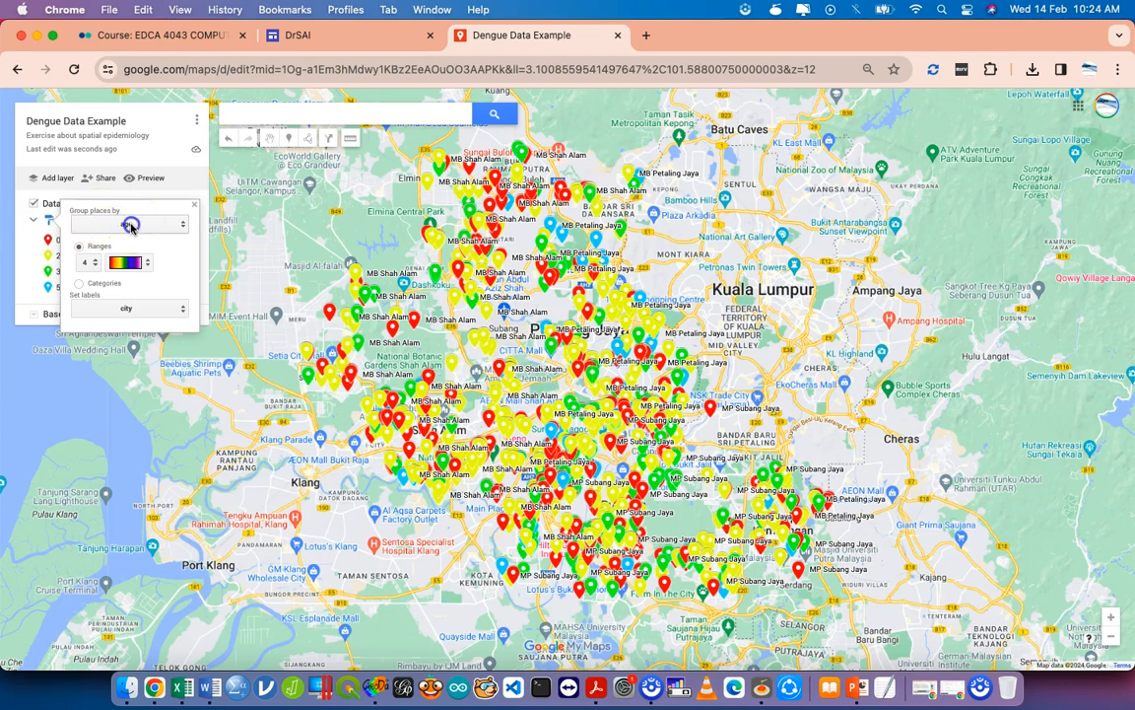
left_click(133, 276)
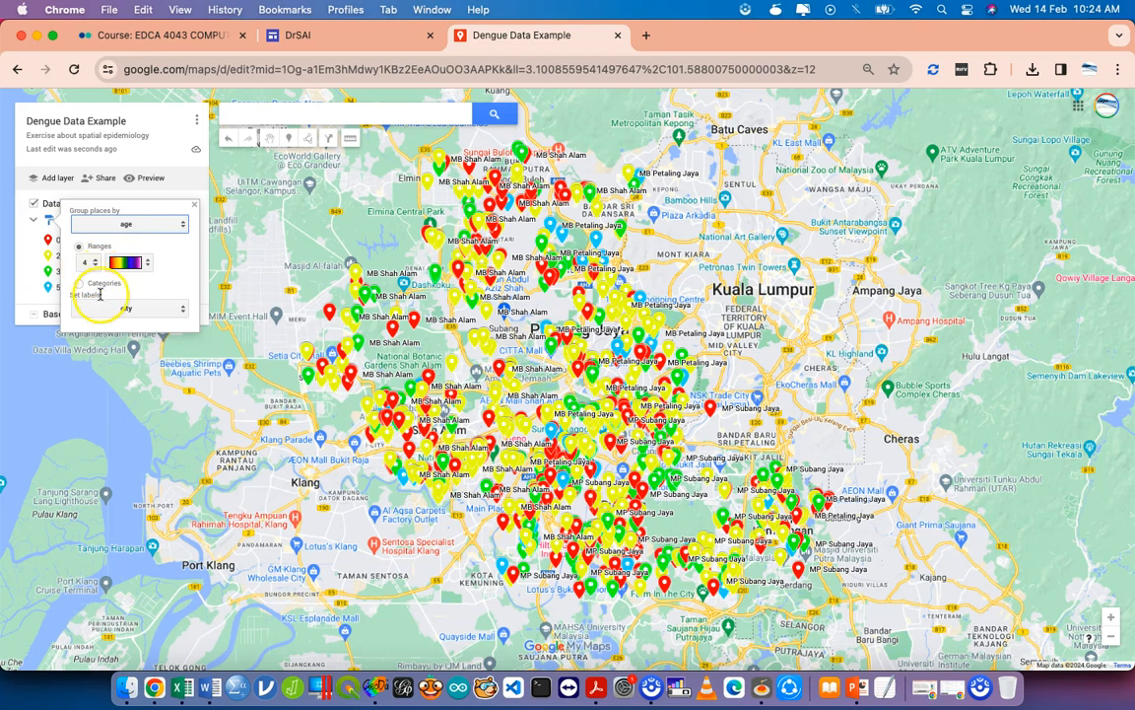
left_click(170, 147)
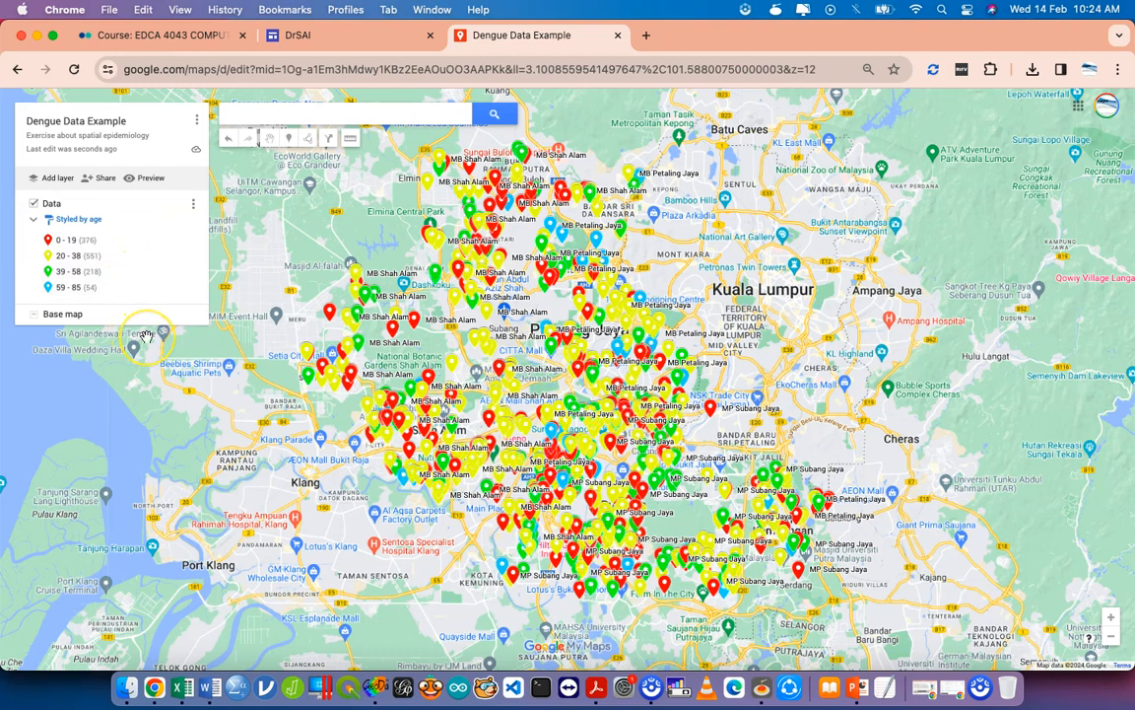
Group the Data layer's places by the day column and look over the resulting range legend
left_click(79, 219)
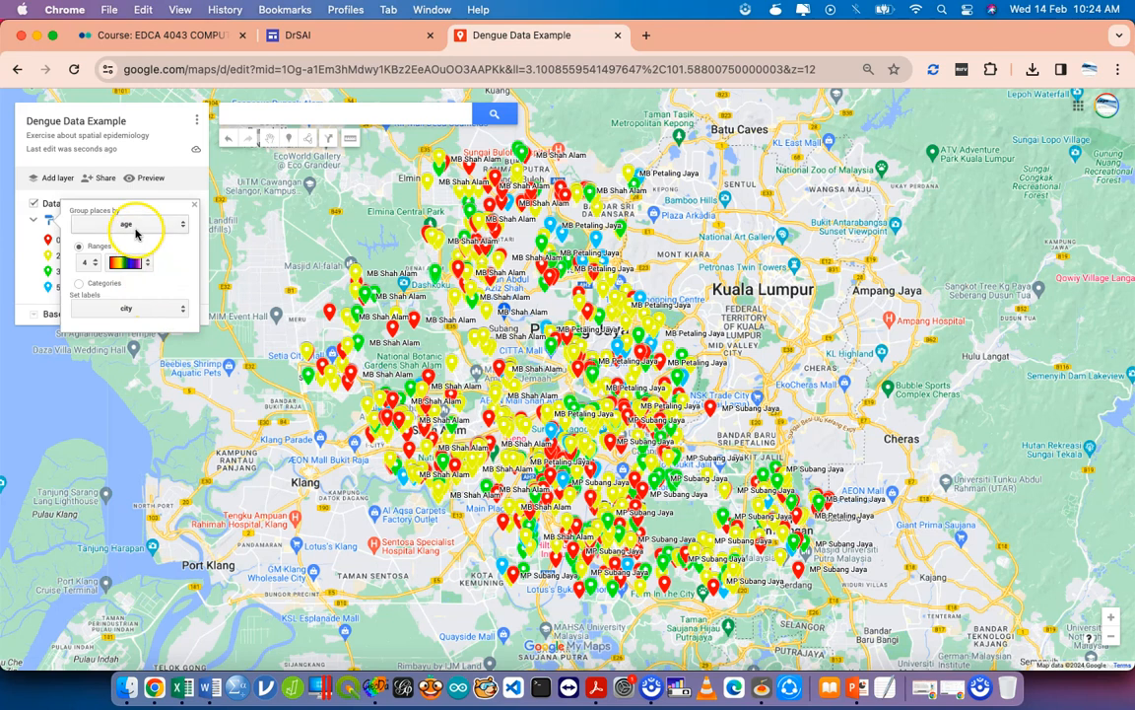
left_click(138, 225)
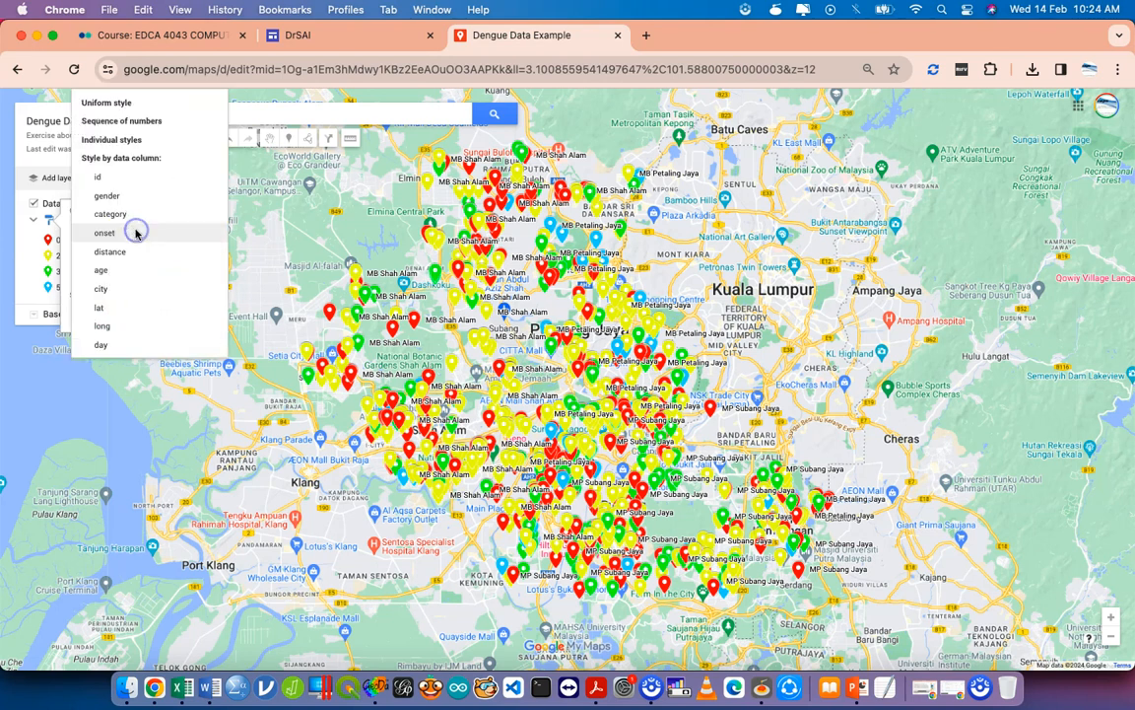
left_click(111, 346)
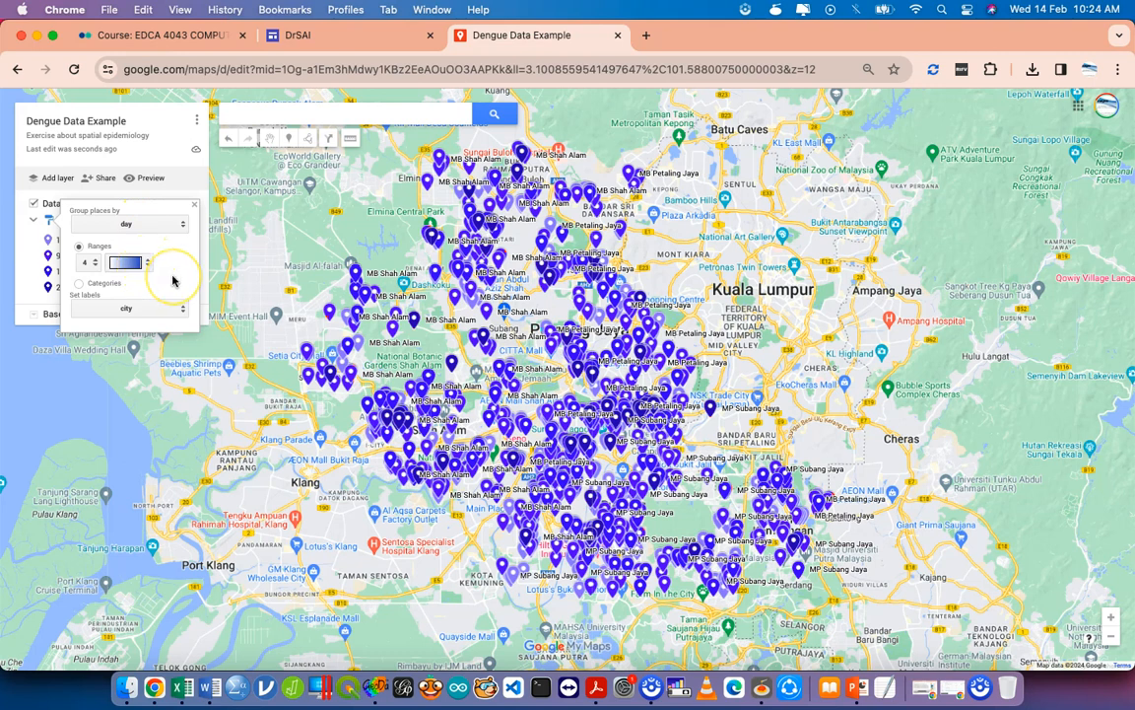
left_click(33, 285)
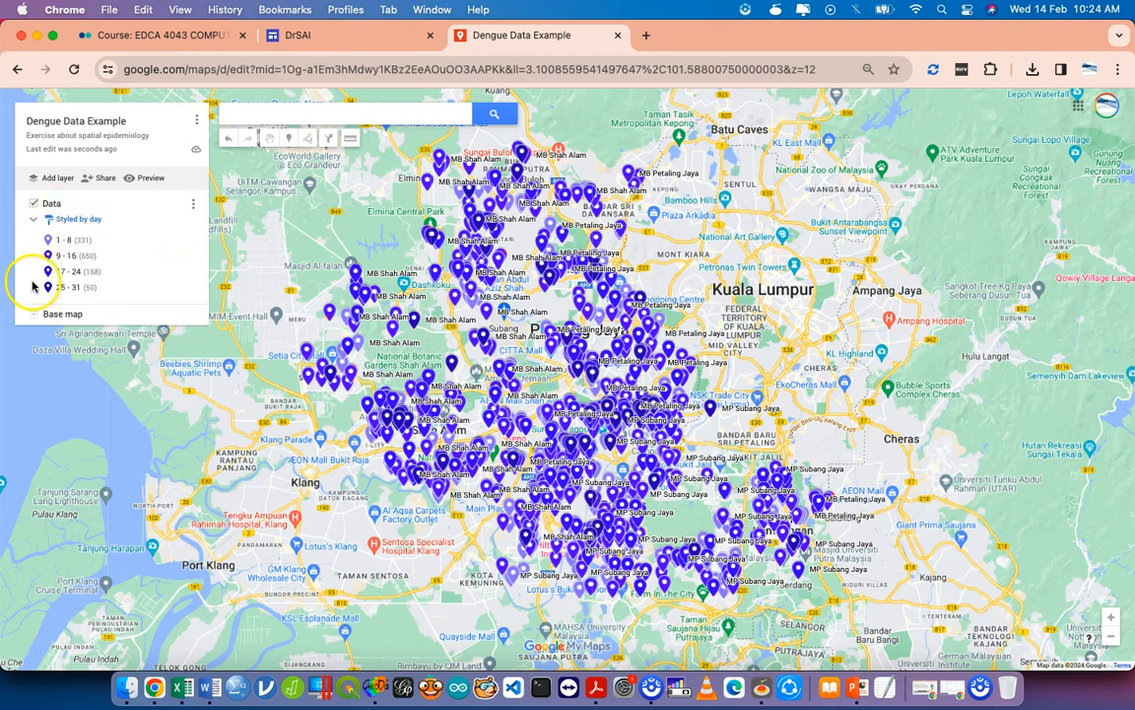
mouse_move(65, 246)
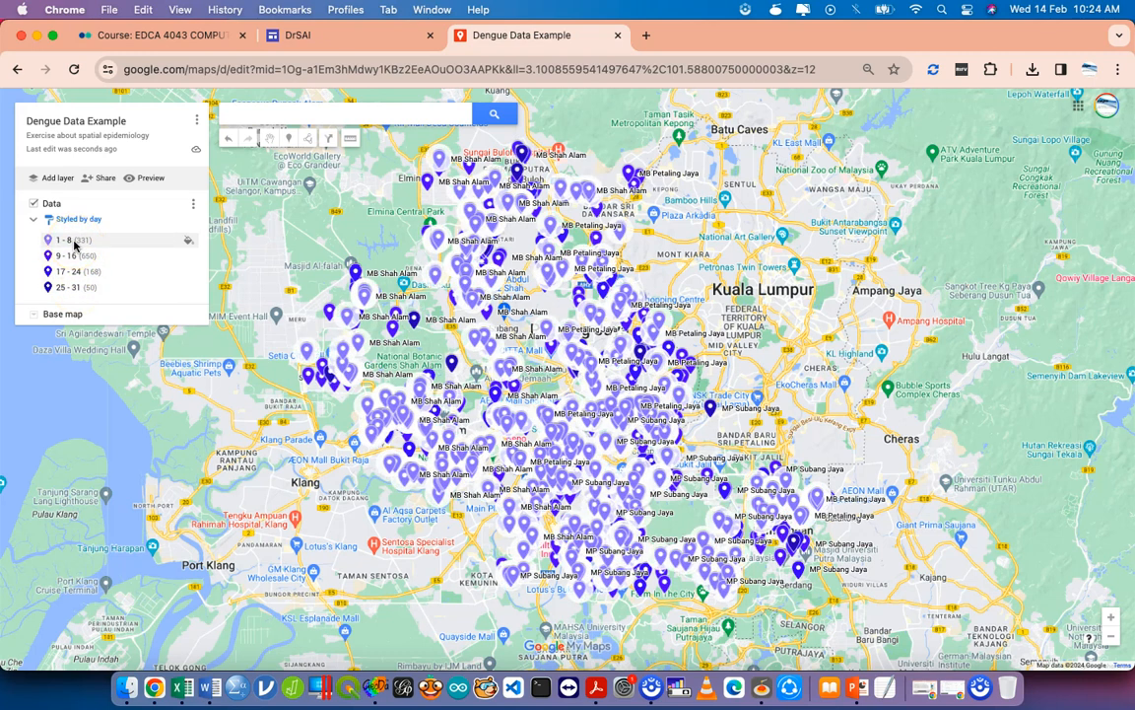
left_click(84, 289)
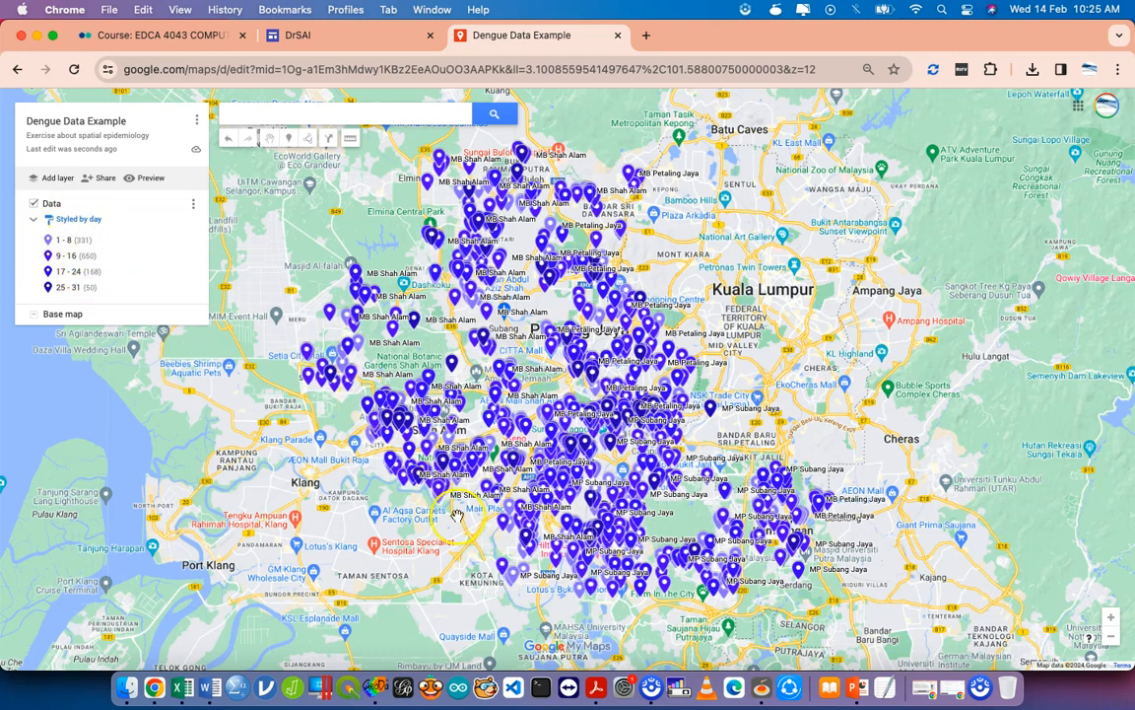
Change the marker icon of the 1 - 8 day range to the ring from the Shapes icons
left_click(187, 246)
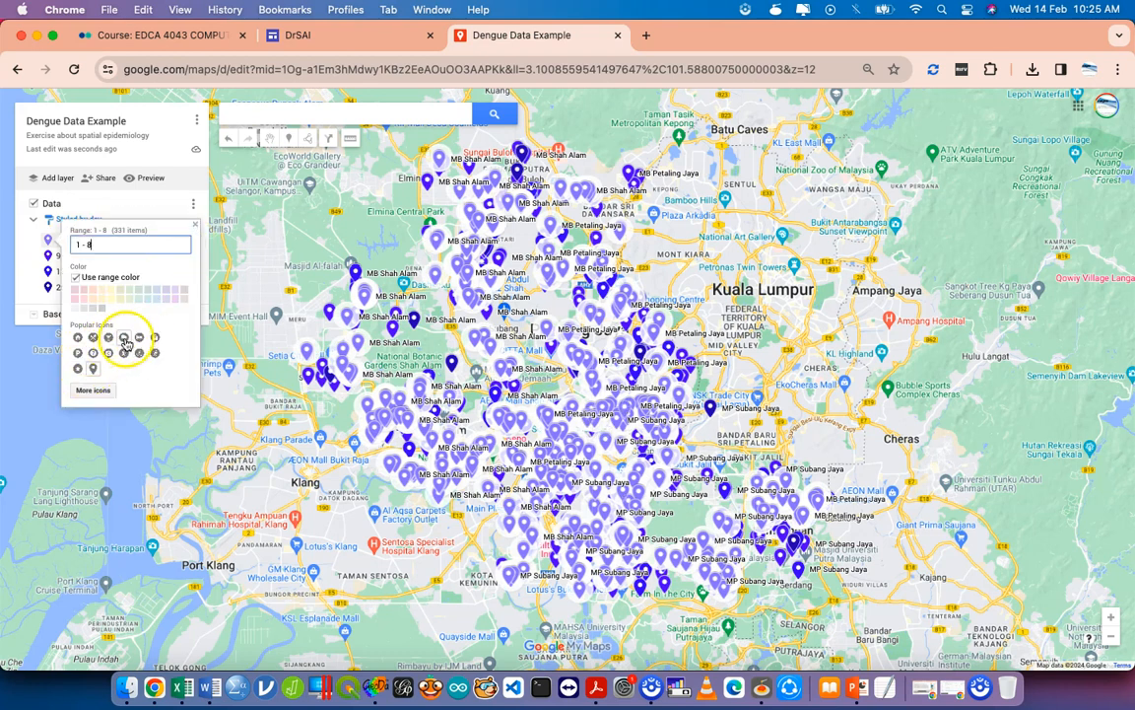
left_click(96, 390)
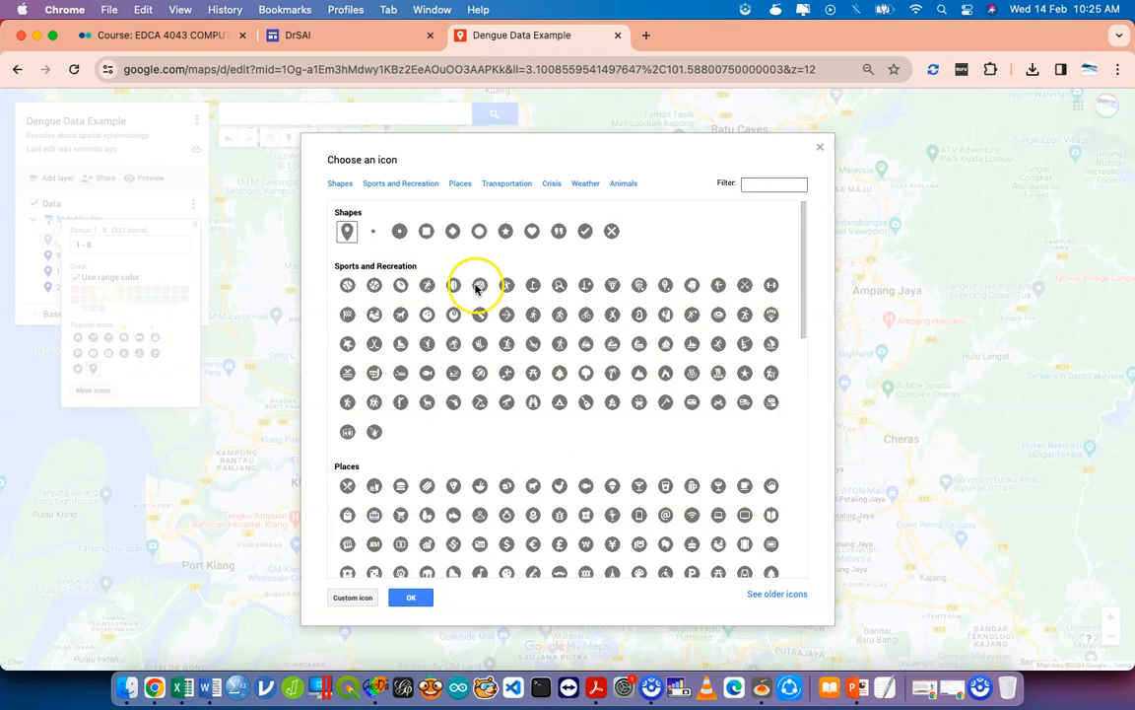
left_click(479, 231)
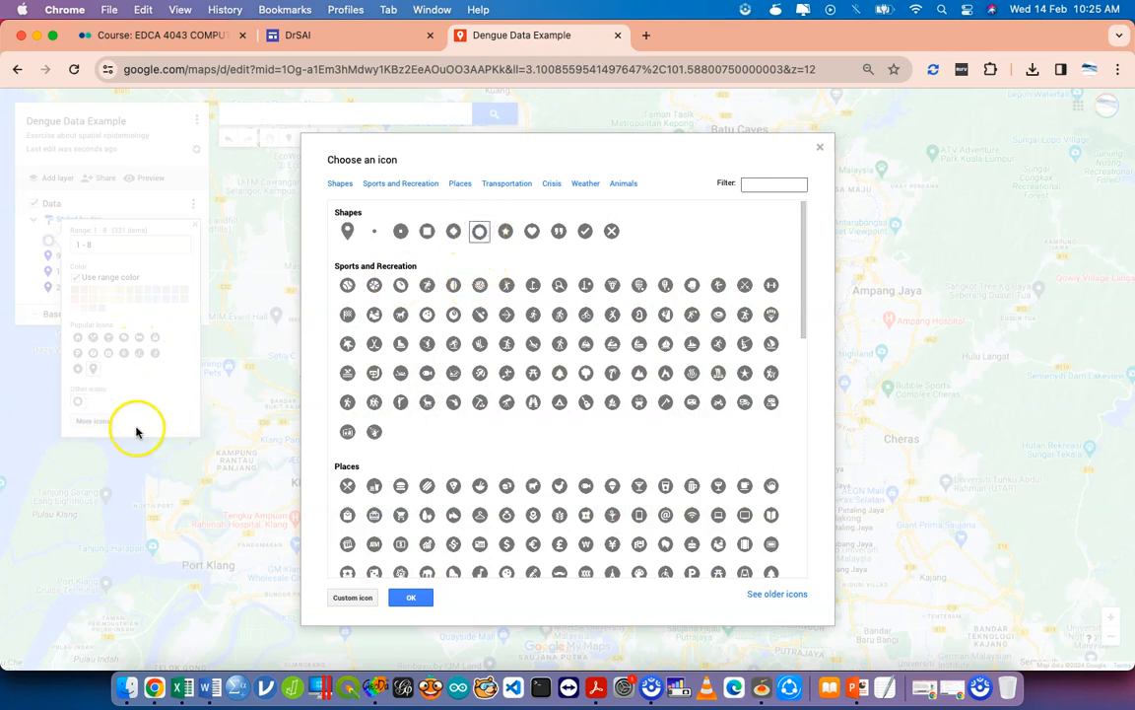
left_click(411, 597)
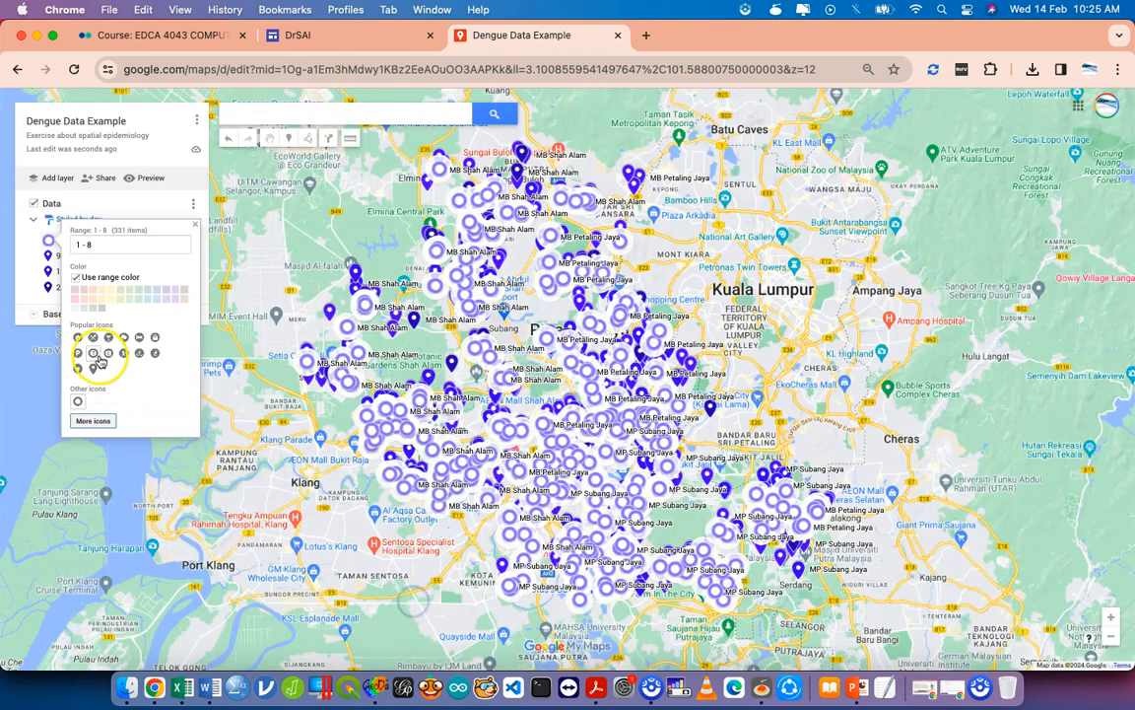
left_click(52, 249)
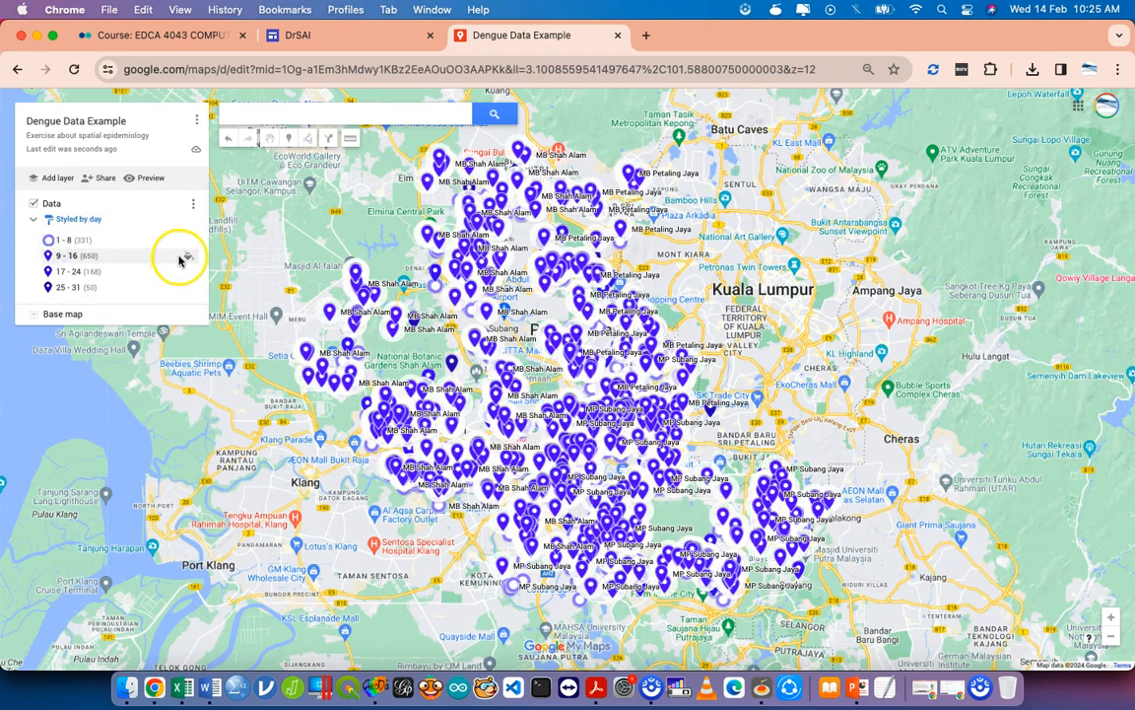
Apply the same ring icon to the 9 - 16, 17 - 24 and 25 - 31 day ranges
left_click(187, 257)
left_click(79, 418)
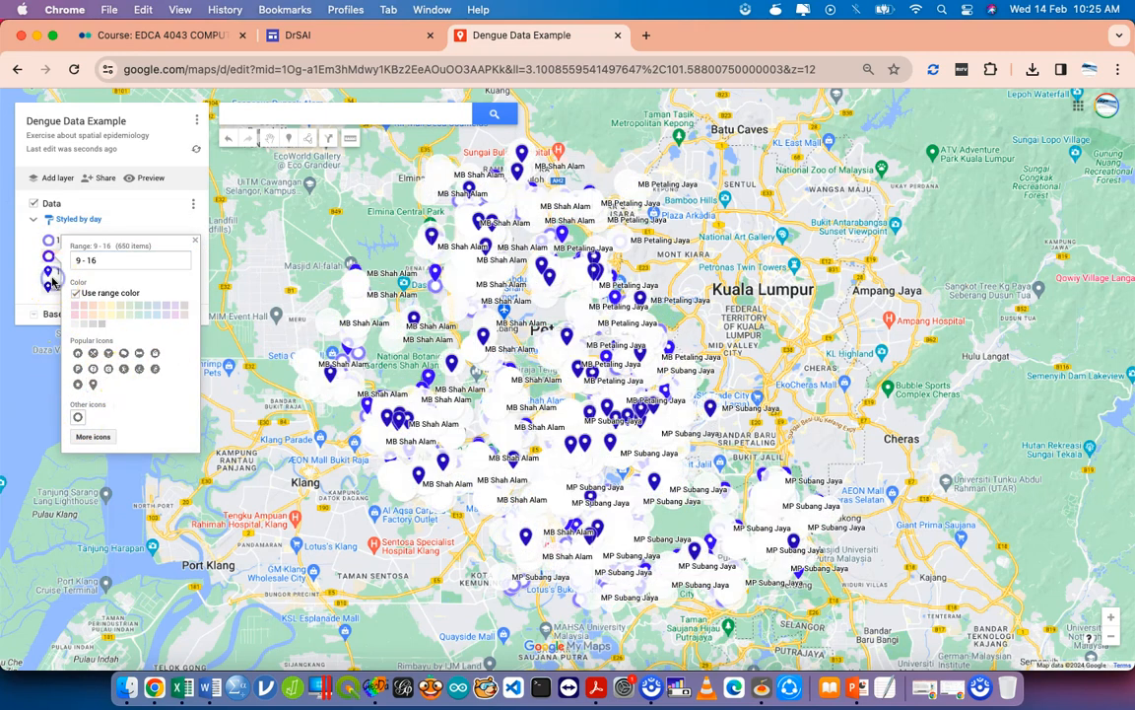
left_click(52, 283)
left_click(188, 274)
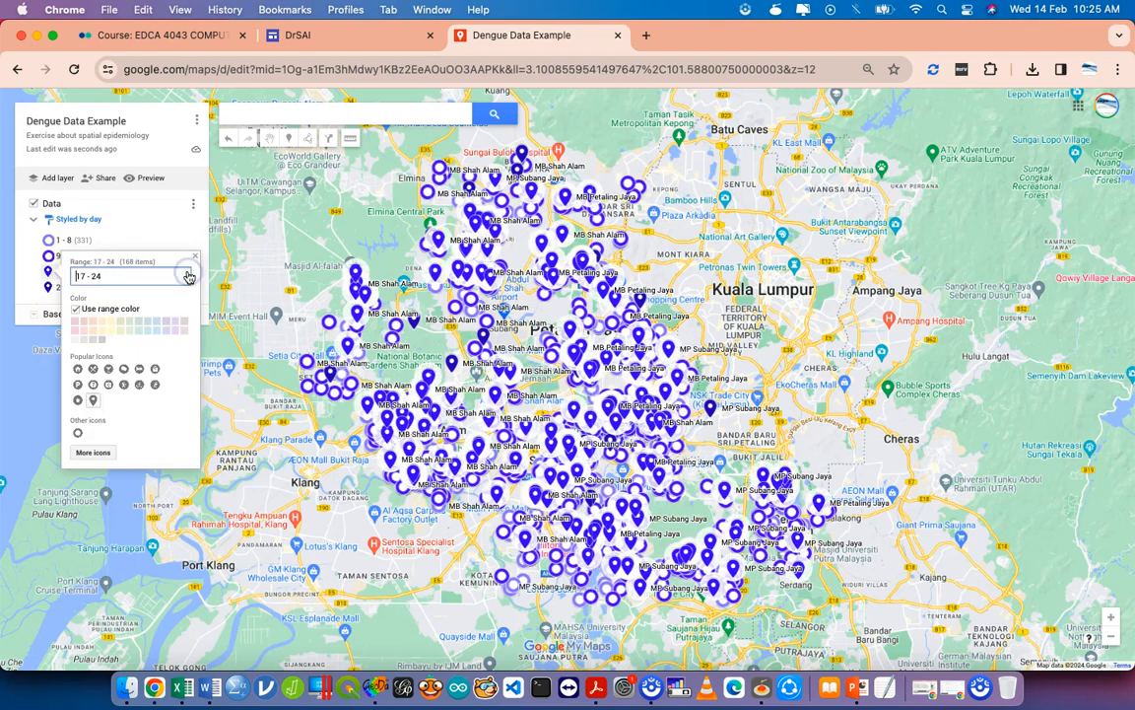
left_click(77, 432)
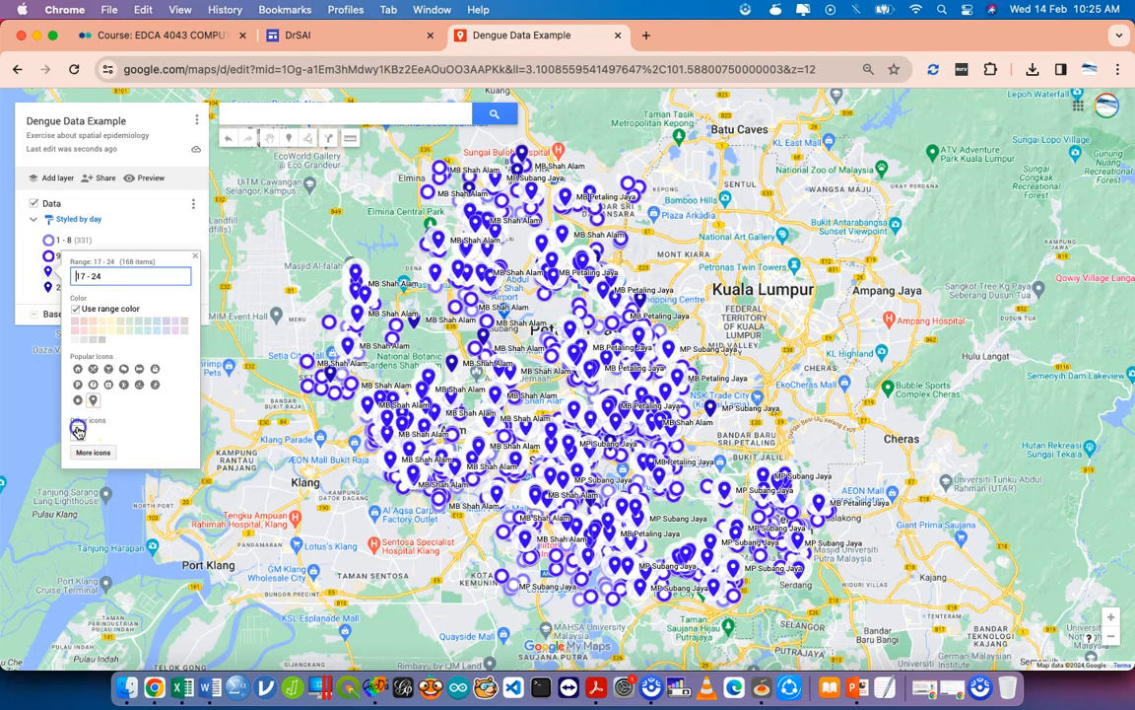
left_click(59, 287)
left_click(186, 293)
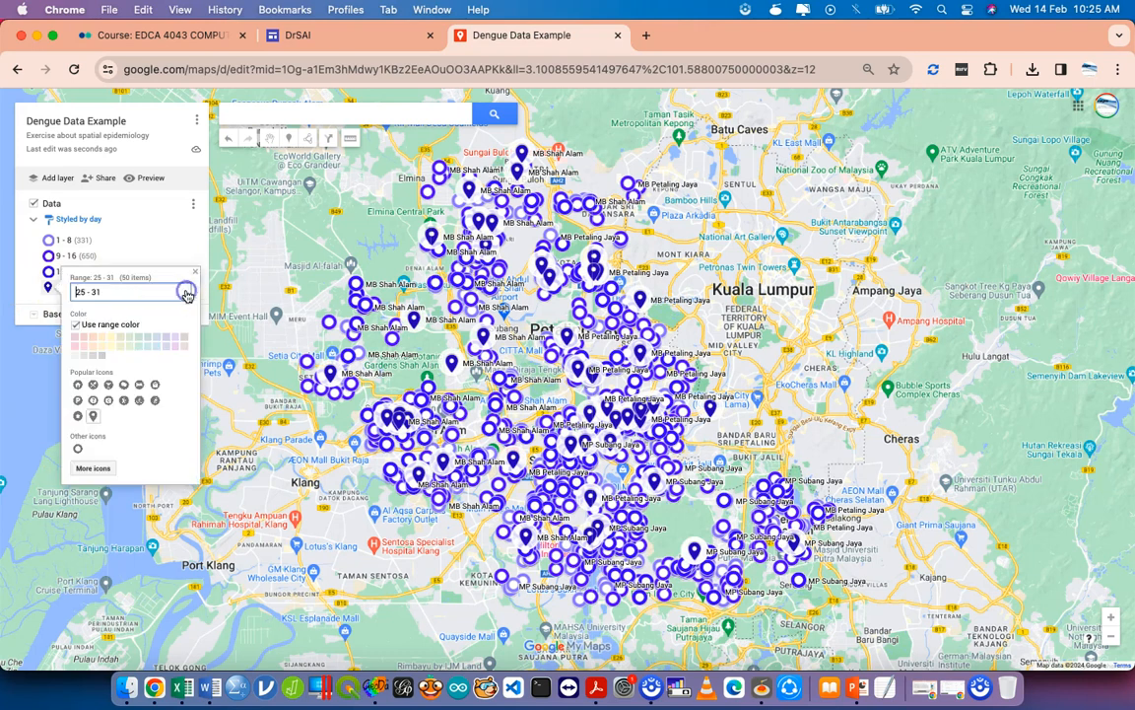
left_click(78, 448)
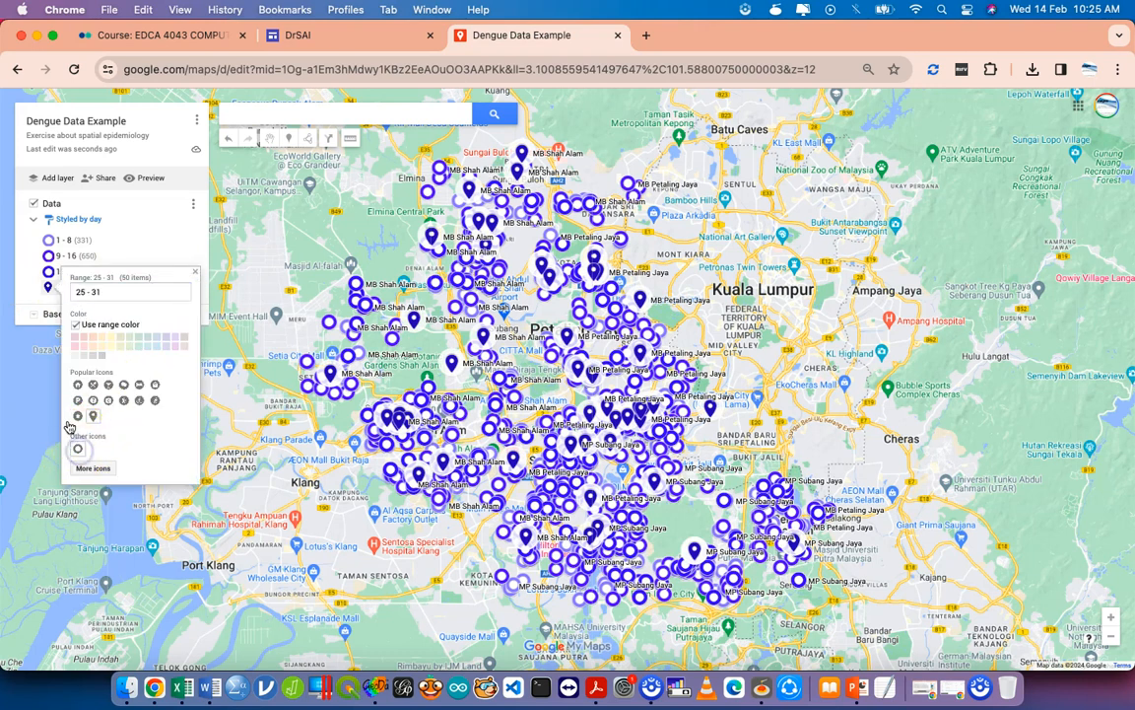
left_click(21, 283)
Colour the day ranges with the white-to-red gradient
left_click(79, 219)
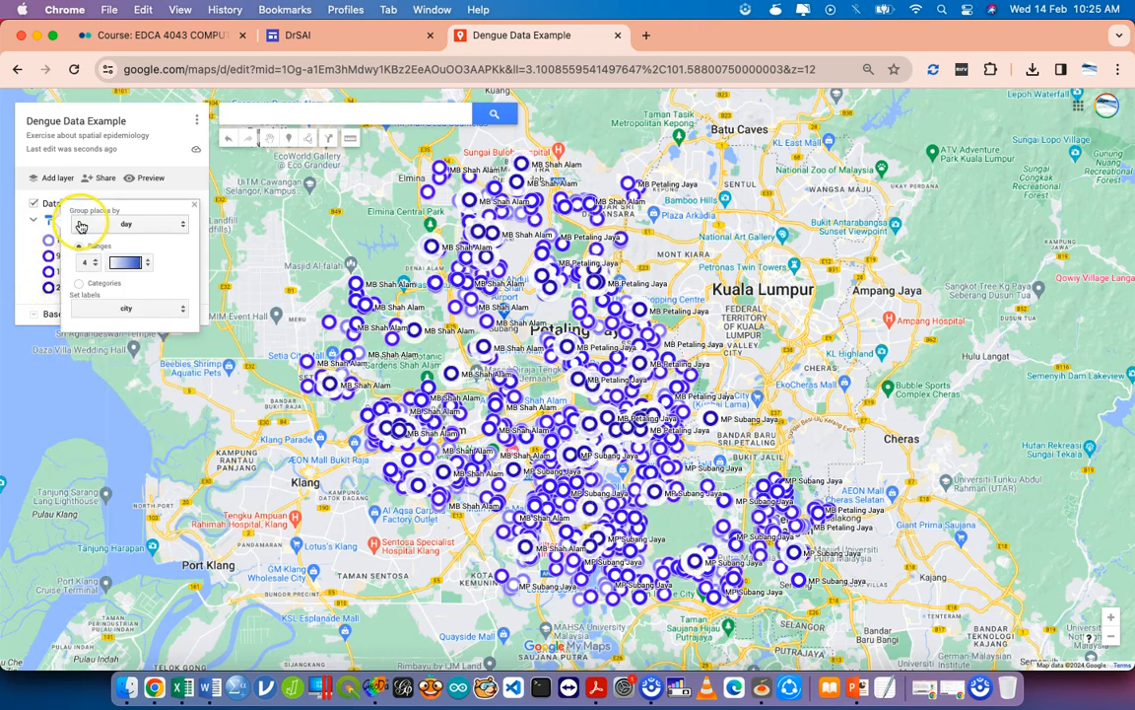
left_click(138, 259)
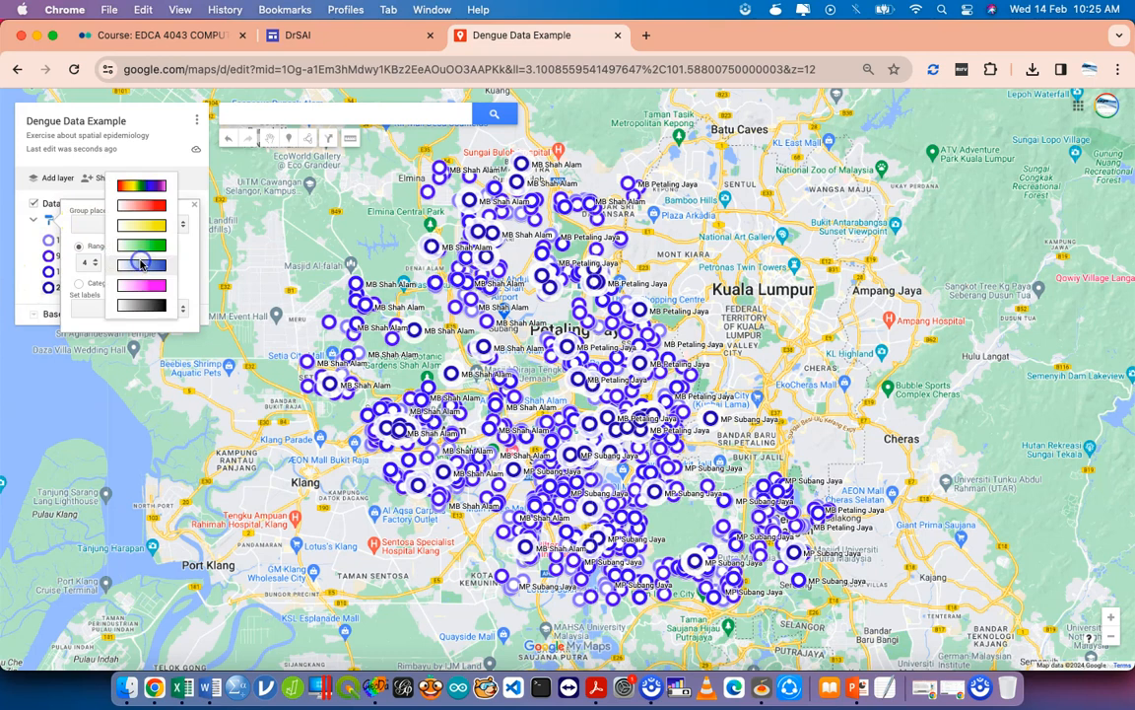
left_click(156, 209)
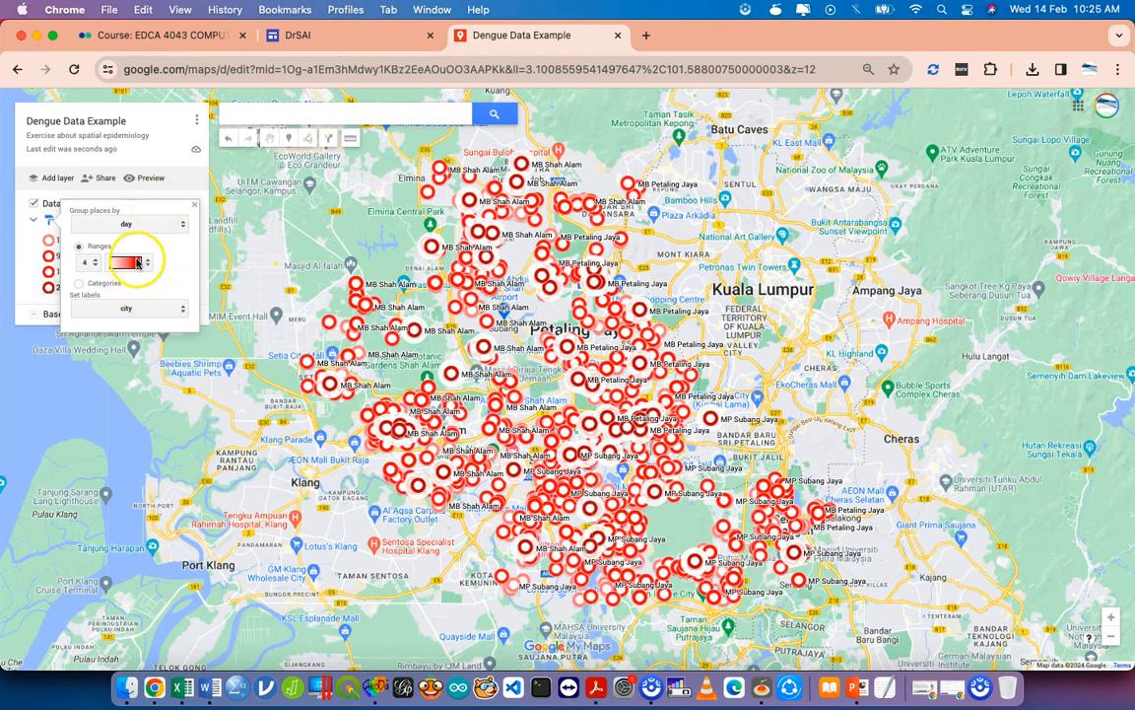
left_click(138, 261)
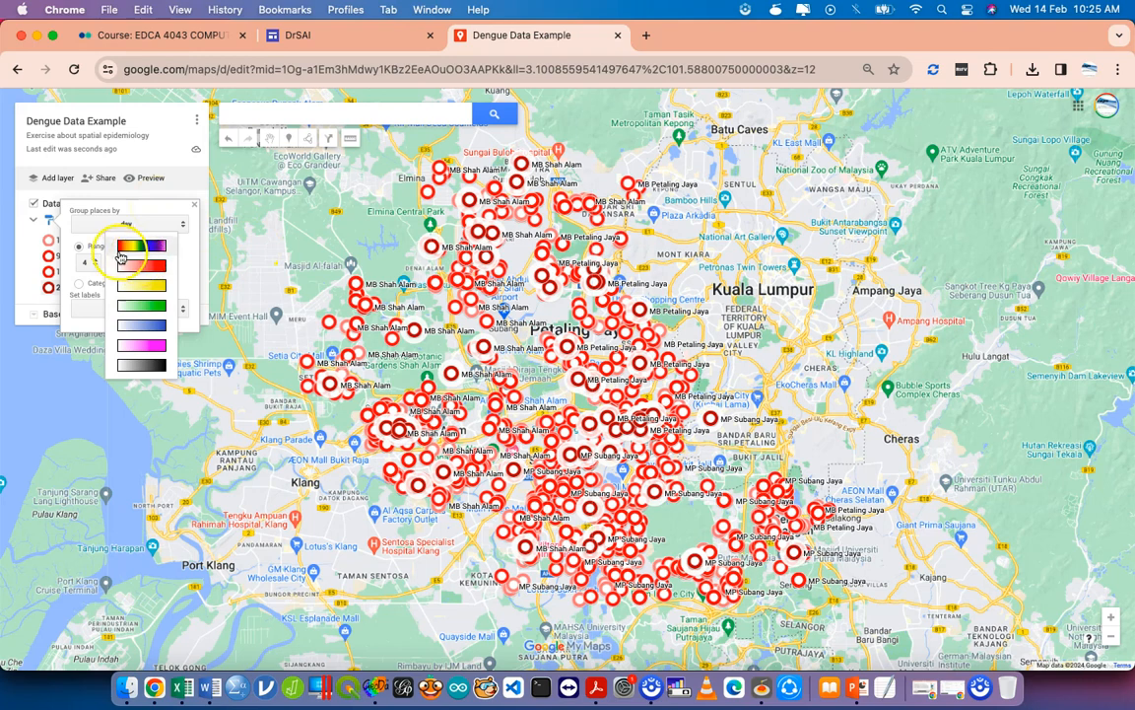
left_click(190, 264)
left_click(195, 206)
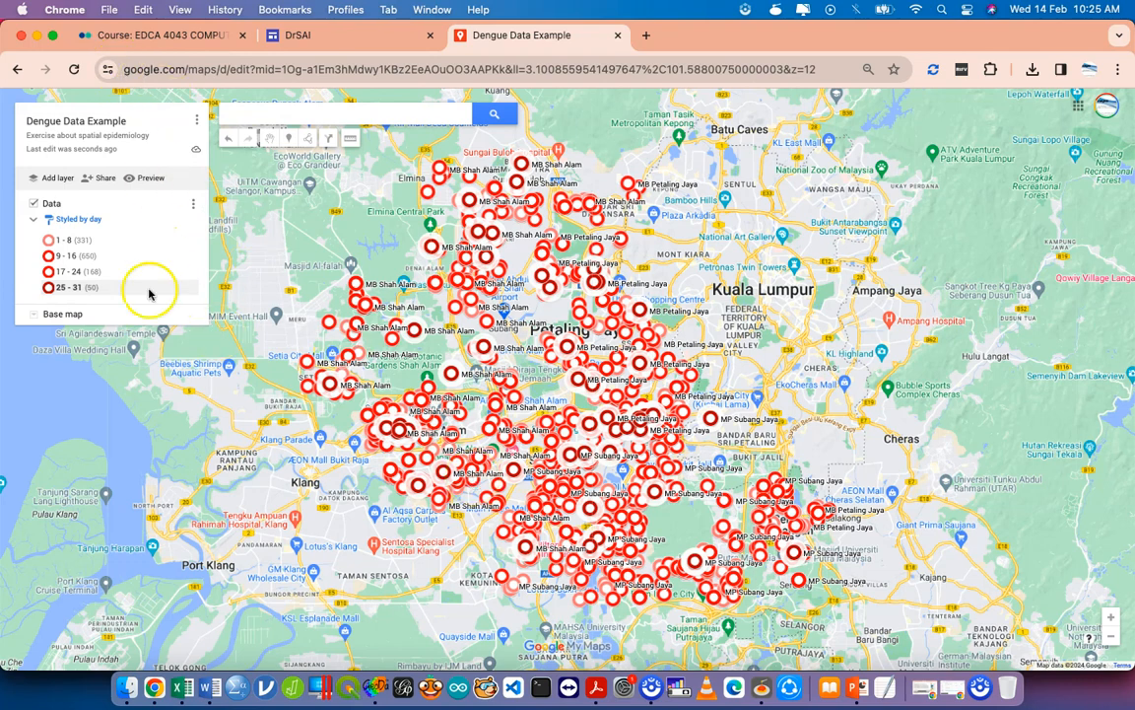
left_click(71, 219)
left_click(123, 226)
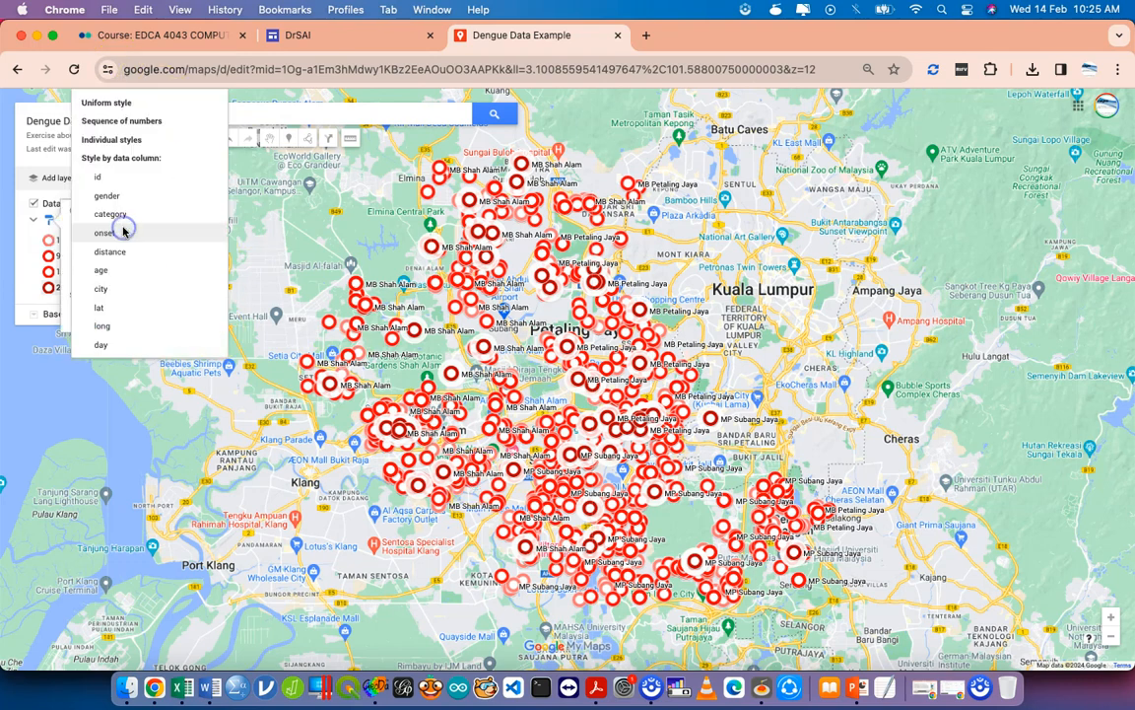
left_click(30, 247)
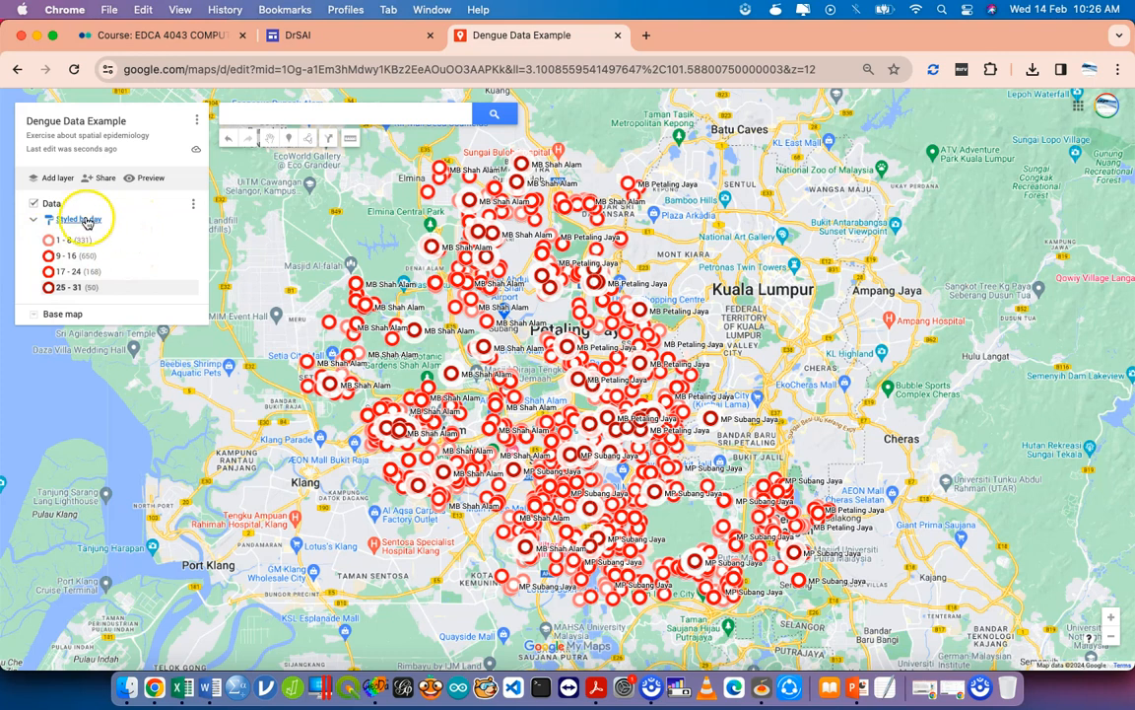
Recolour the Data layer's day ranges with the multicolour rainbow gradient
left_click(76, 218)
left_click(131, 254)
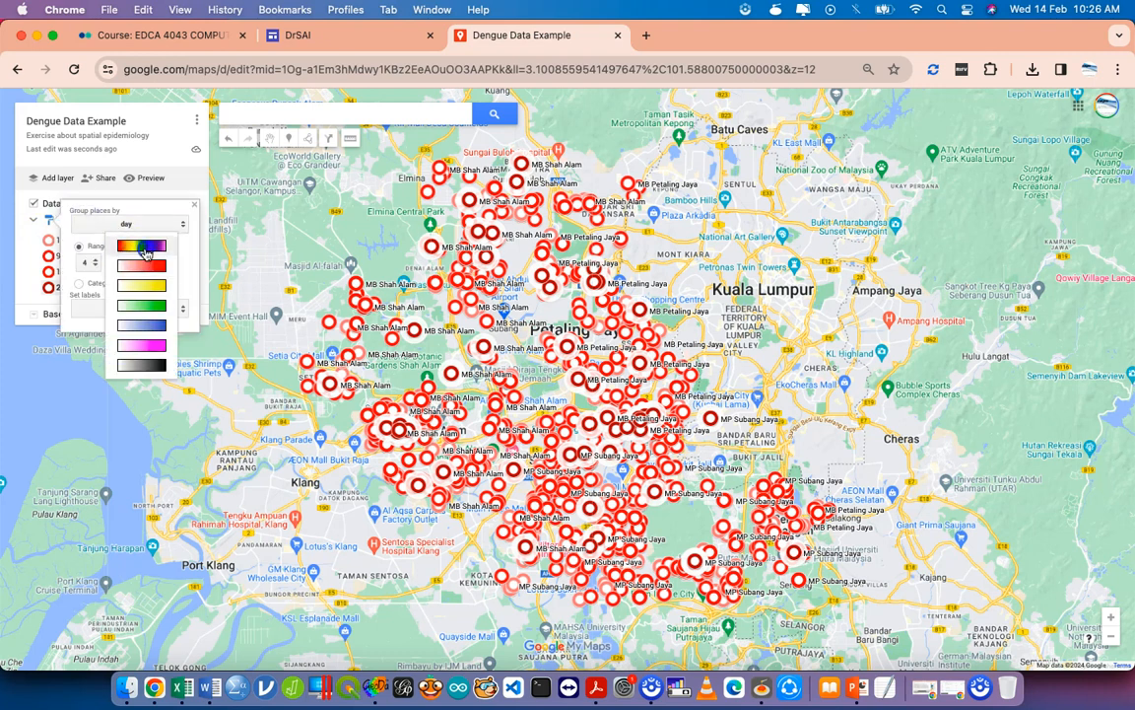
left_click(146, 255)
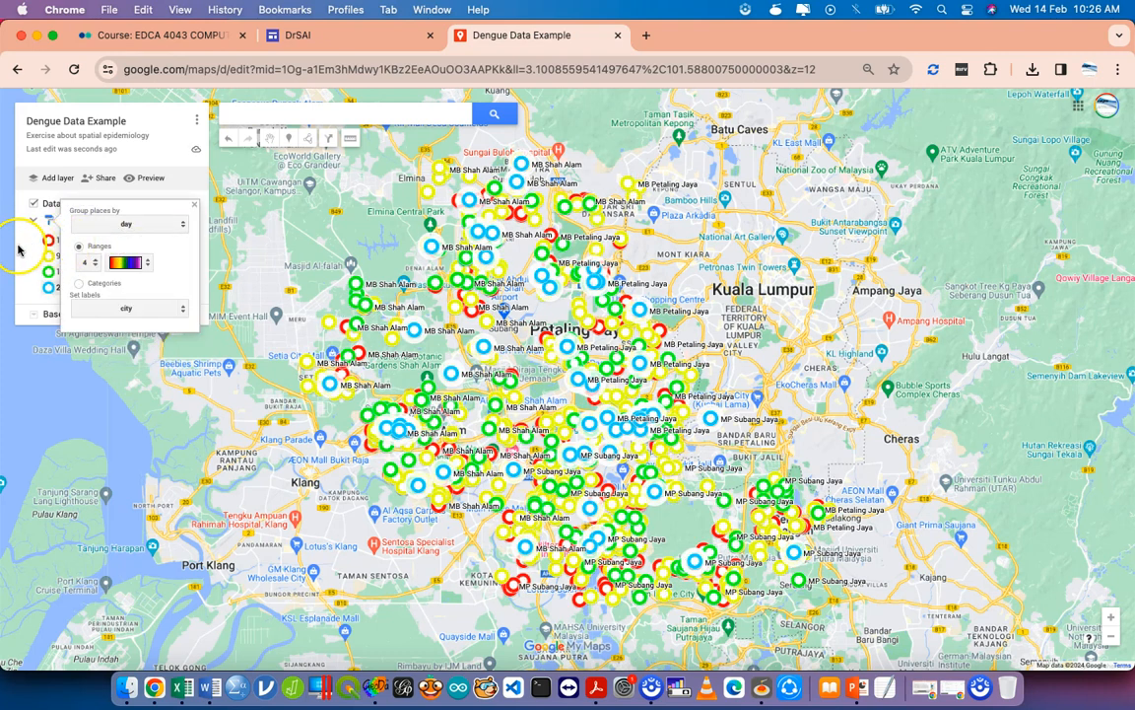
left_click(27, 248)
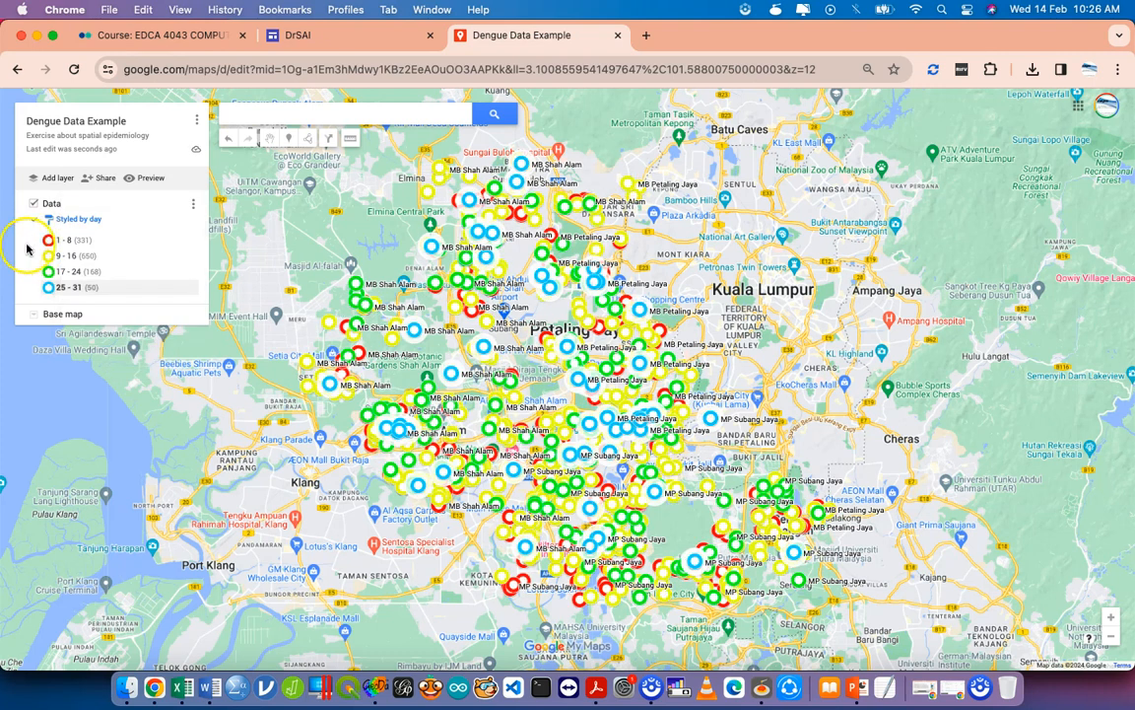
Share the map so anyone with the link can view it, keep it unsearchable on the internet, and copy its link
left_click(99, 179)
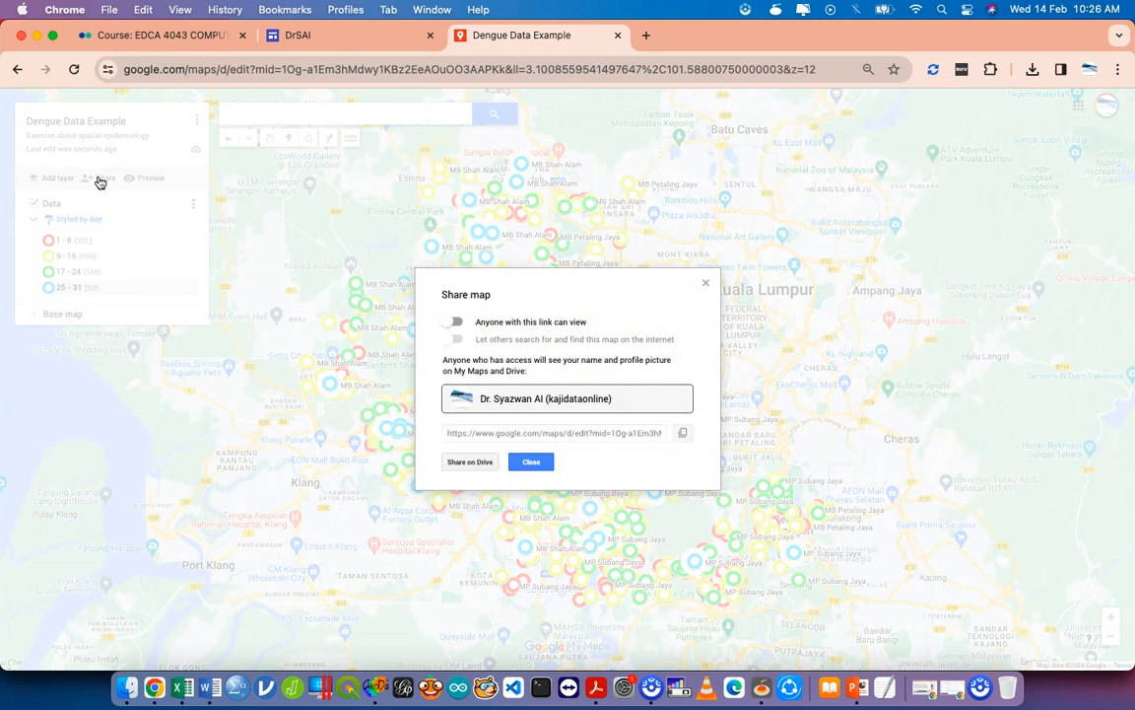
left_click(454, 324)
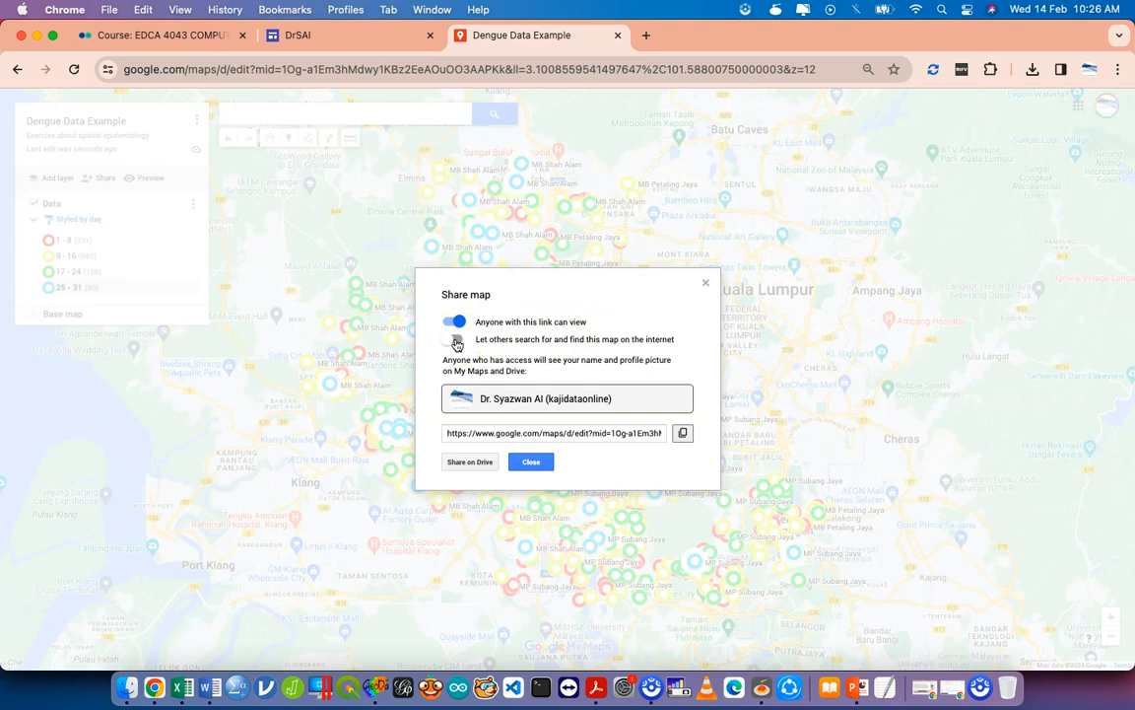
left_click(457, 341)
left_click(456, 341)
left_click(682, 434)
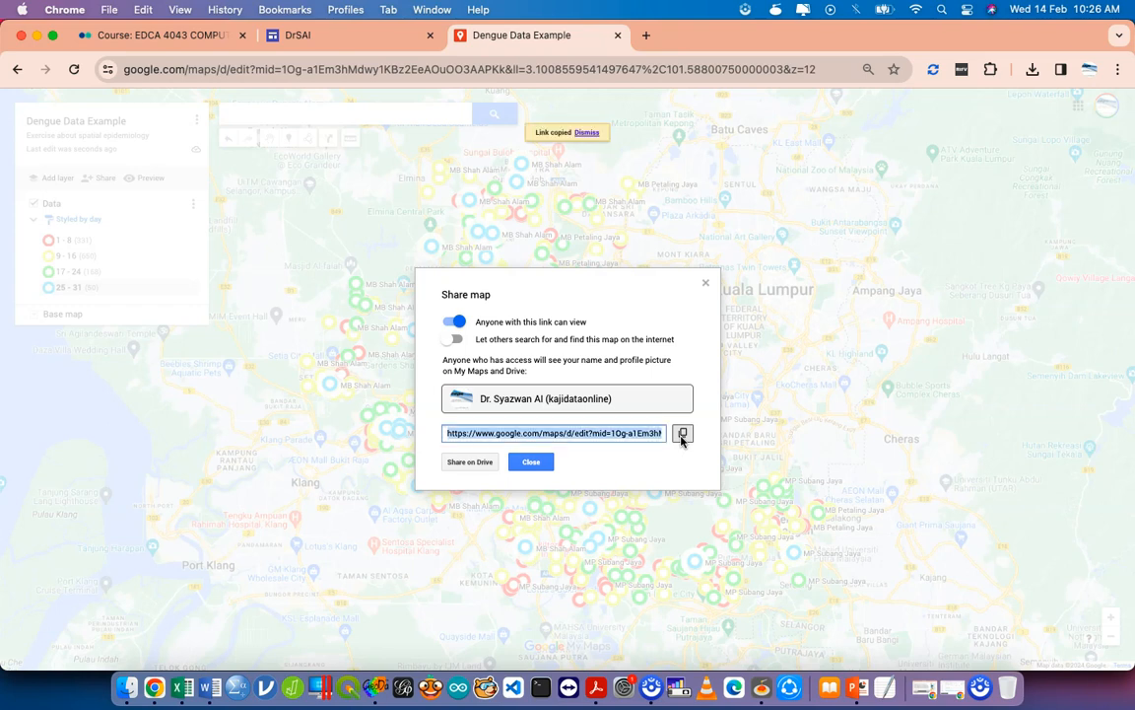
left_click(526, 462)
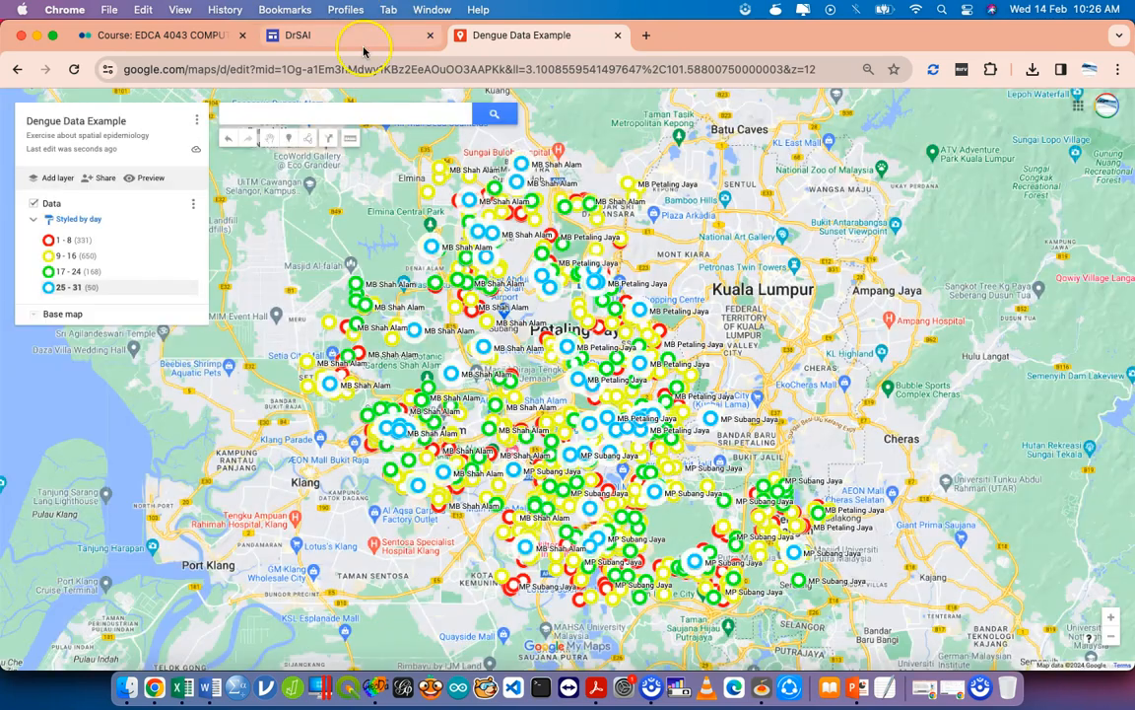
Switch to the Google Sites editor and try embedding the copied map link by URL on the Hobby page, removing the embed after enlarging it
left_click(362, 46)
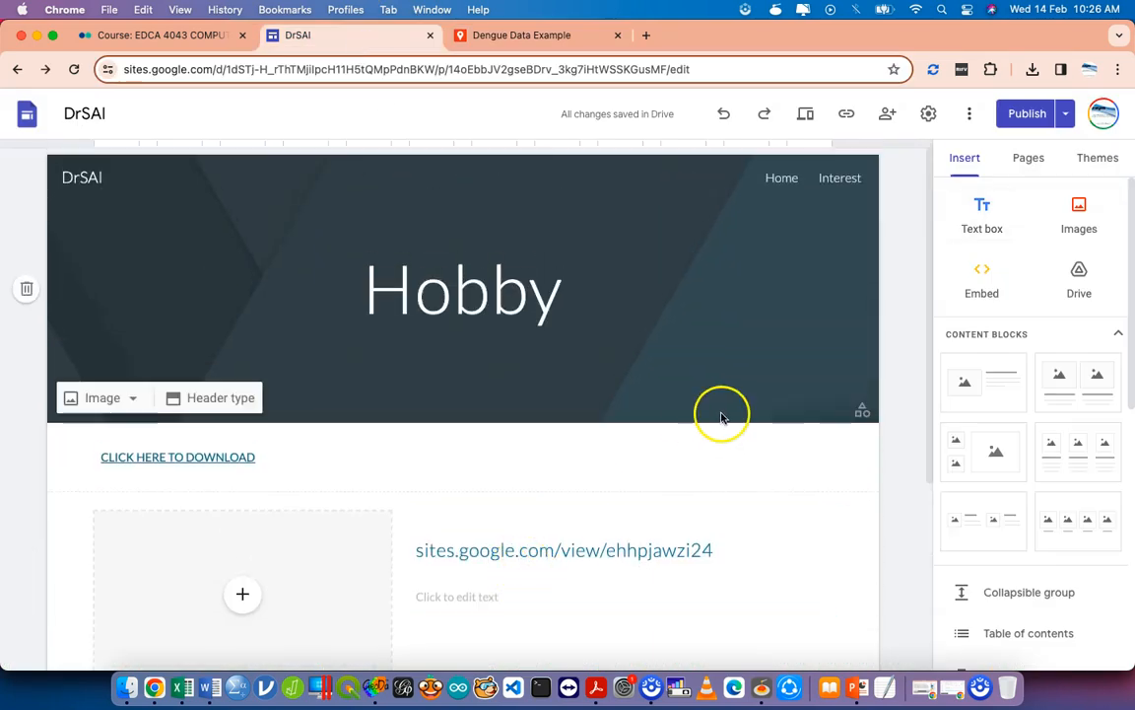
scroll(510, 459, "down", 5)
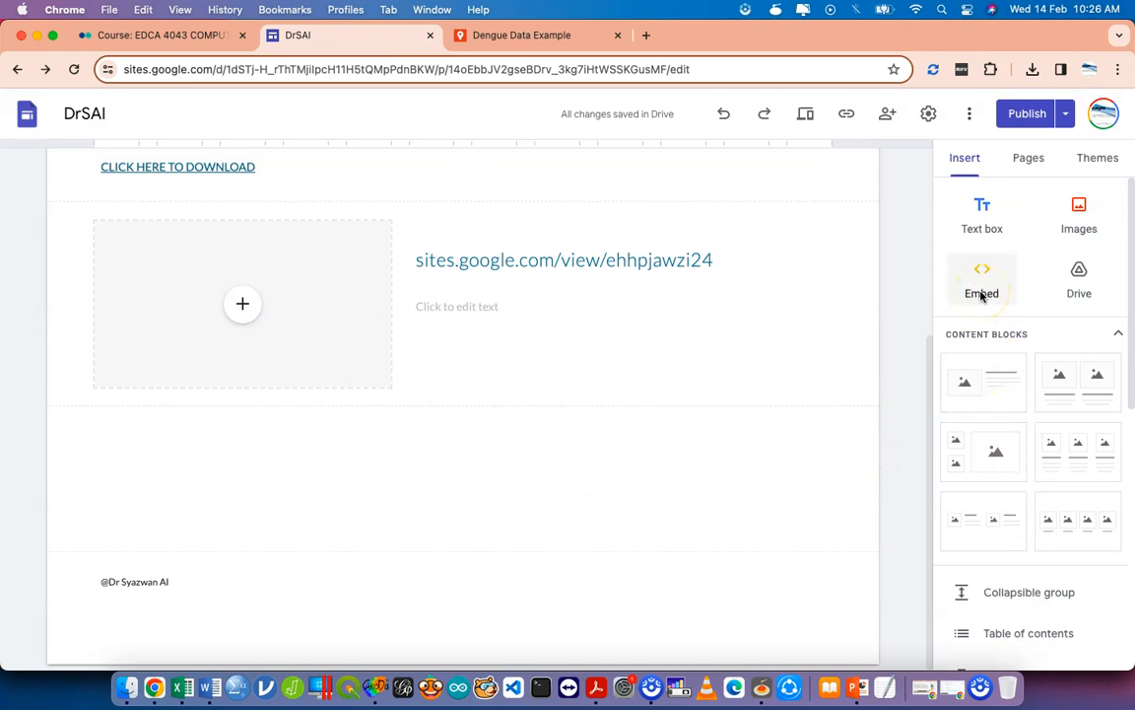
left_click(982, 286)
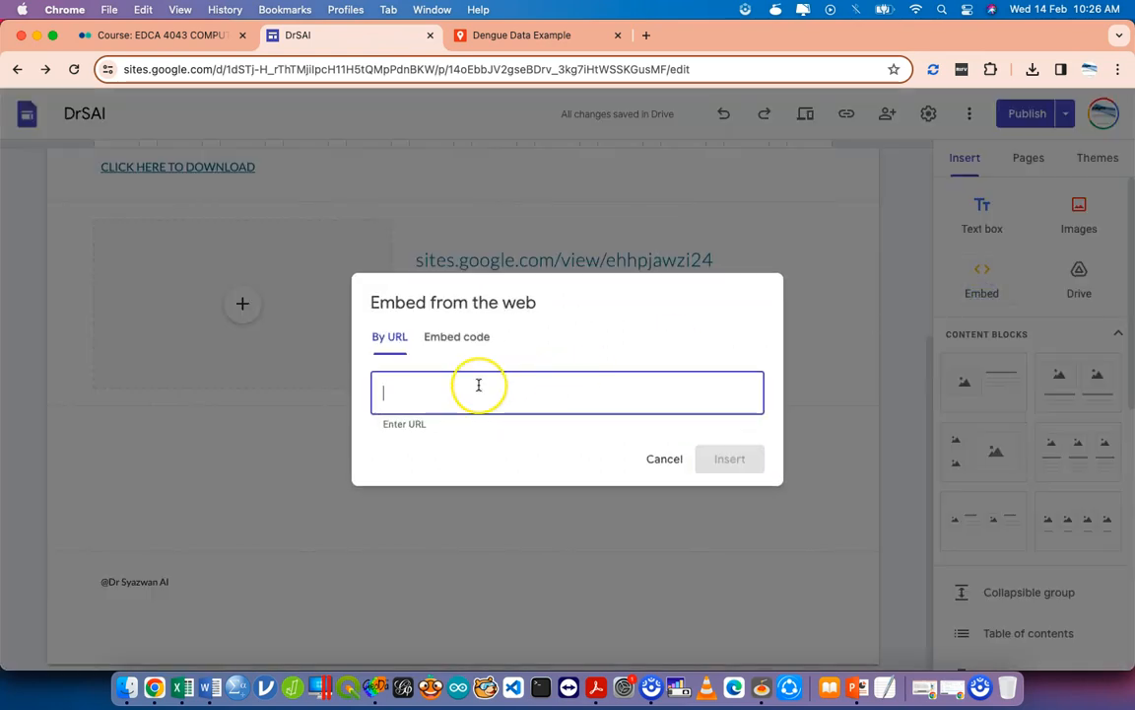
key("super+v")
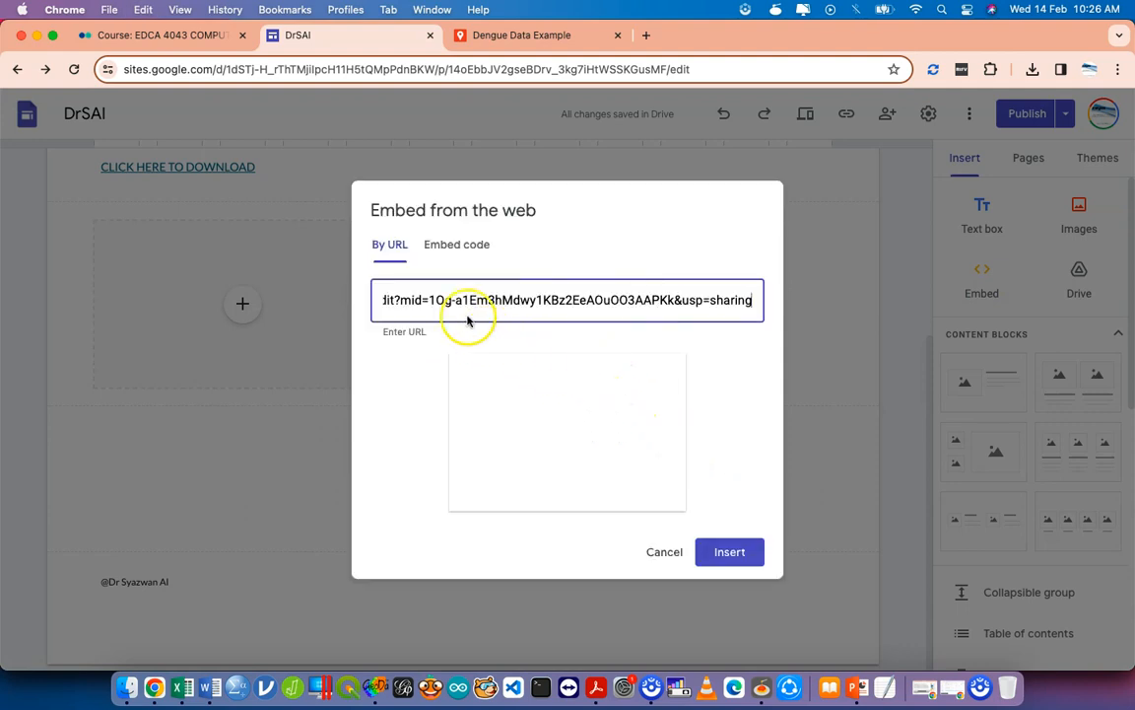
left_click(731, 554)
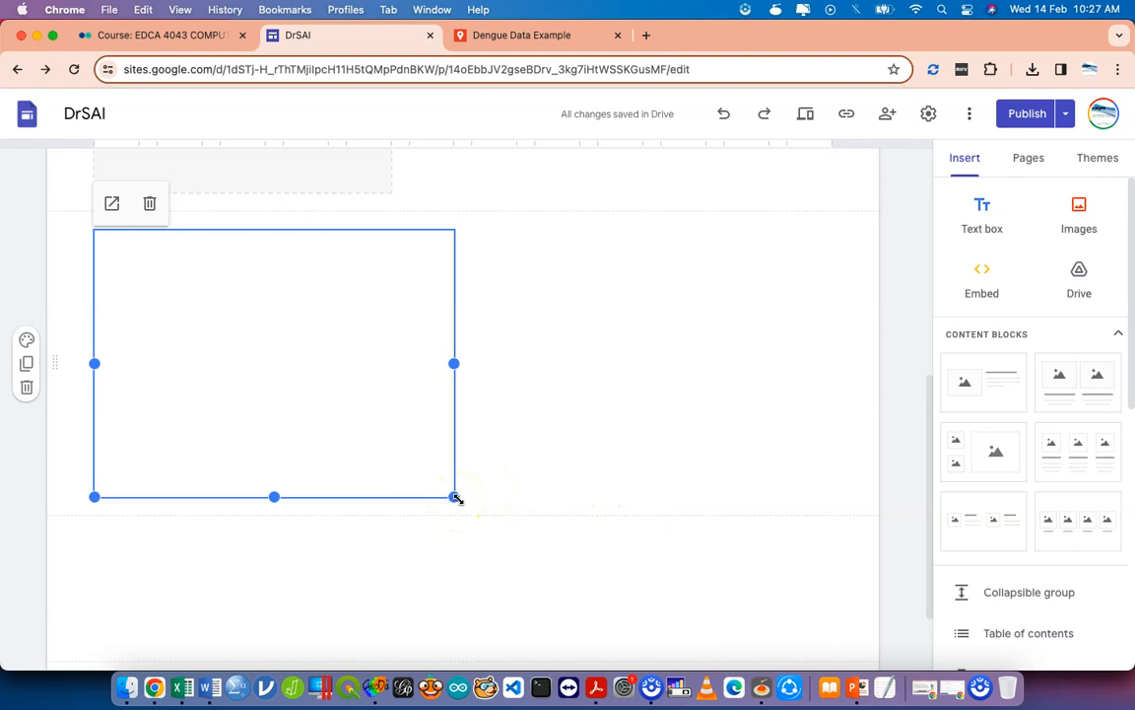
left_click_drag(454, 498, 832, 599)
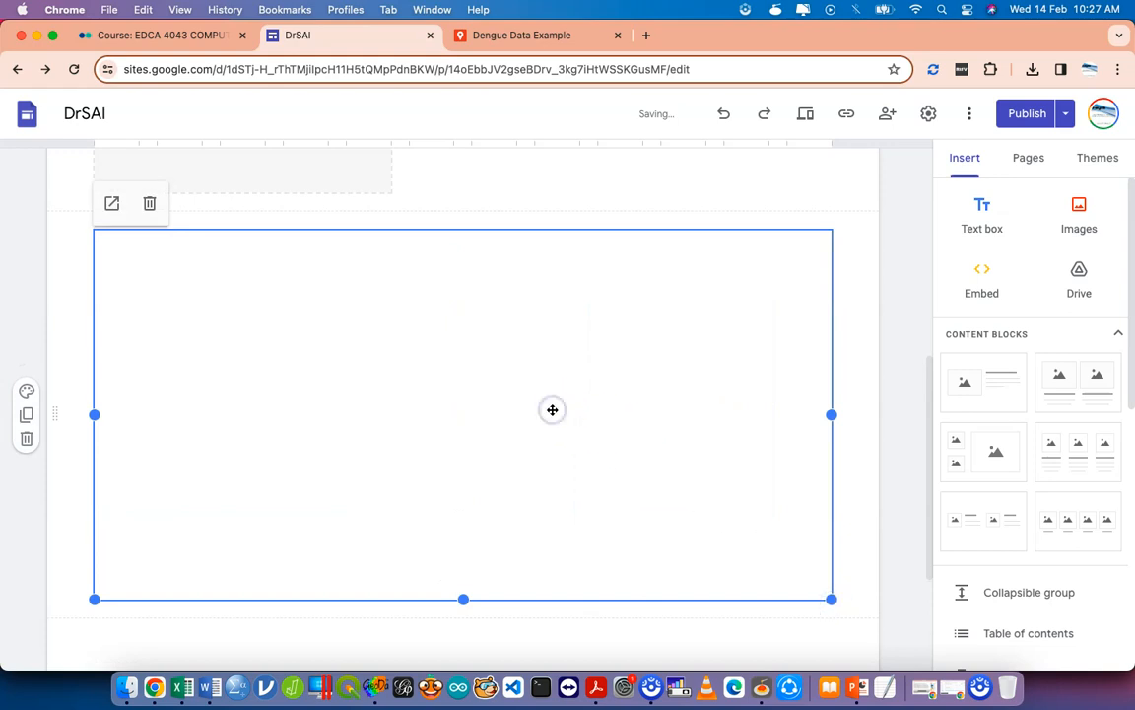
key("Delete")
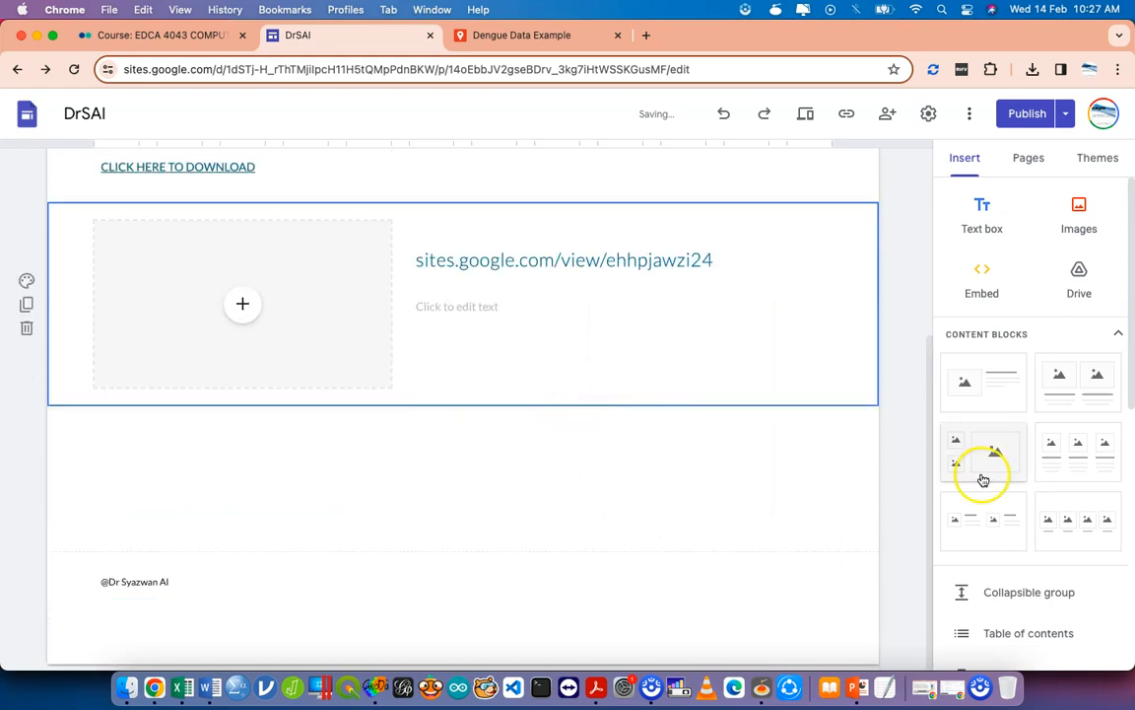
Insert the Dengue Data Example map from My Maps into the Hobby page and enlarge it to the full content width
scroll(981, 476, "down", 10)
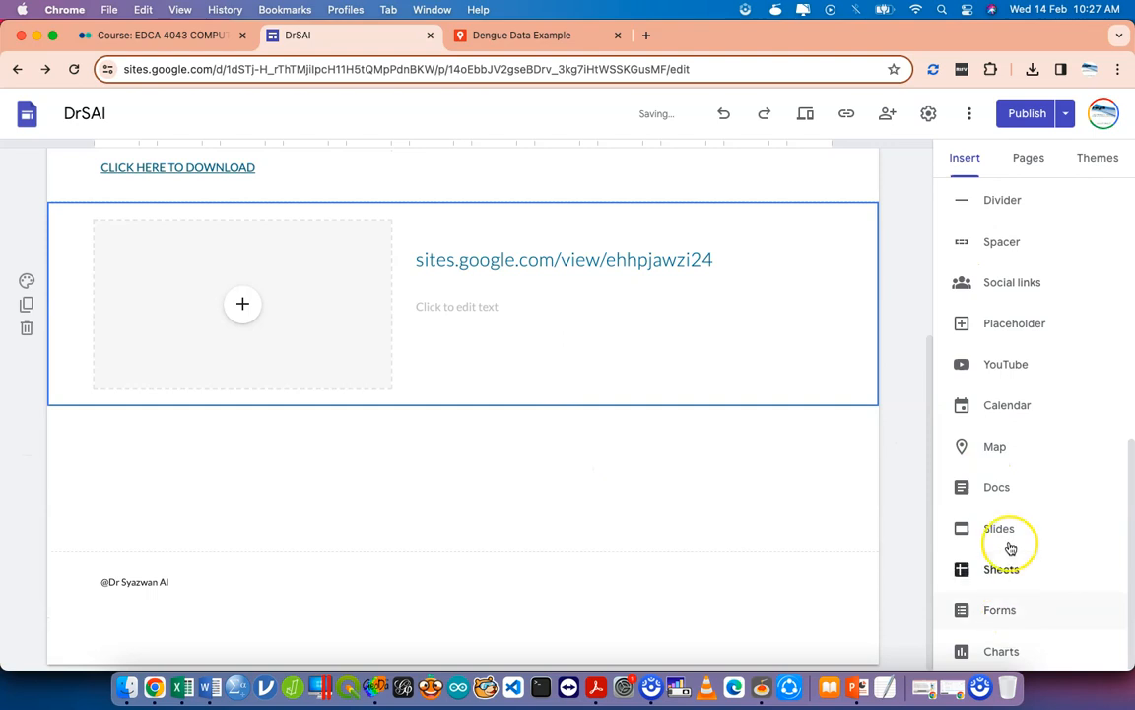
left_click(1006, 445)
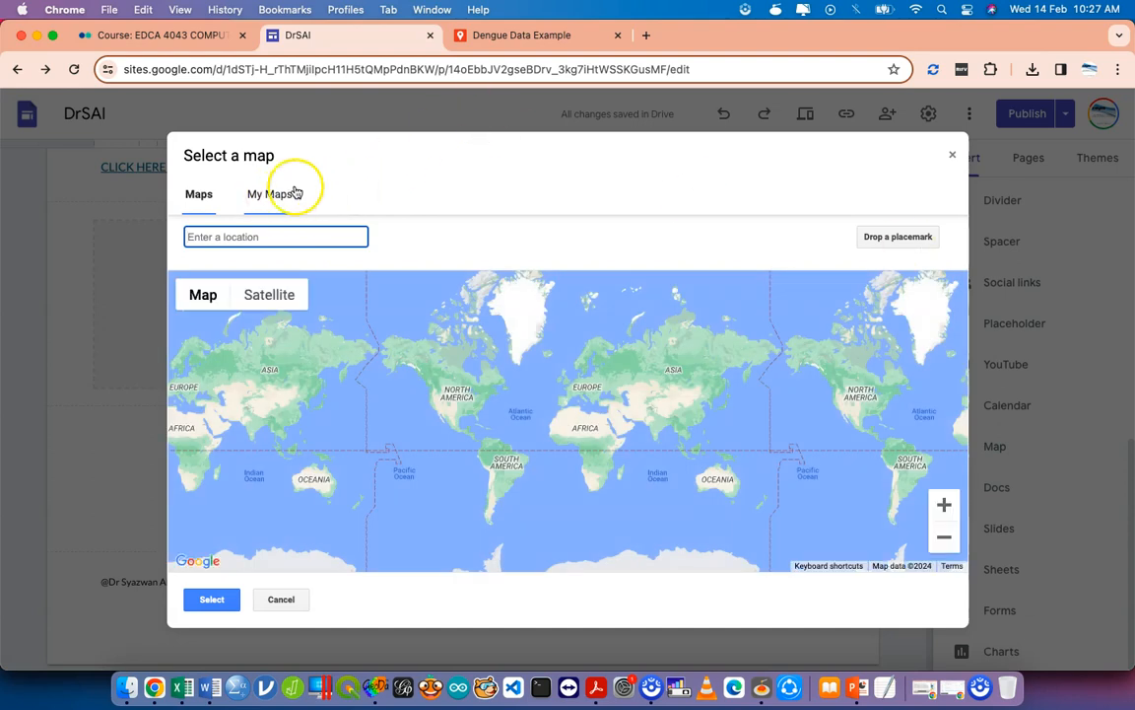
left_click(271, 211)
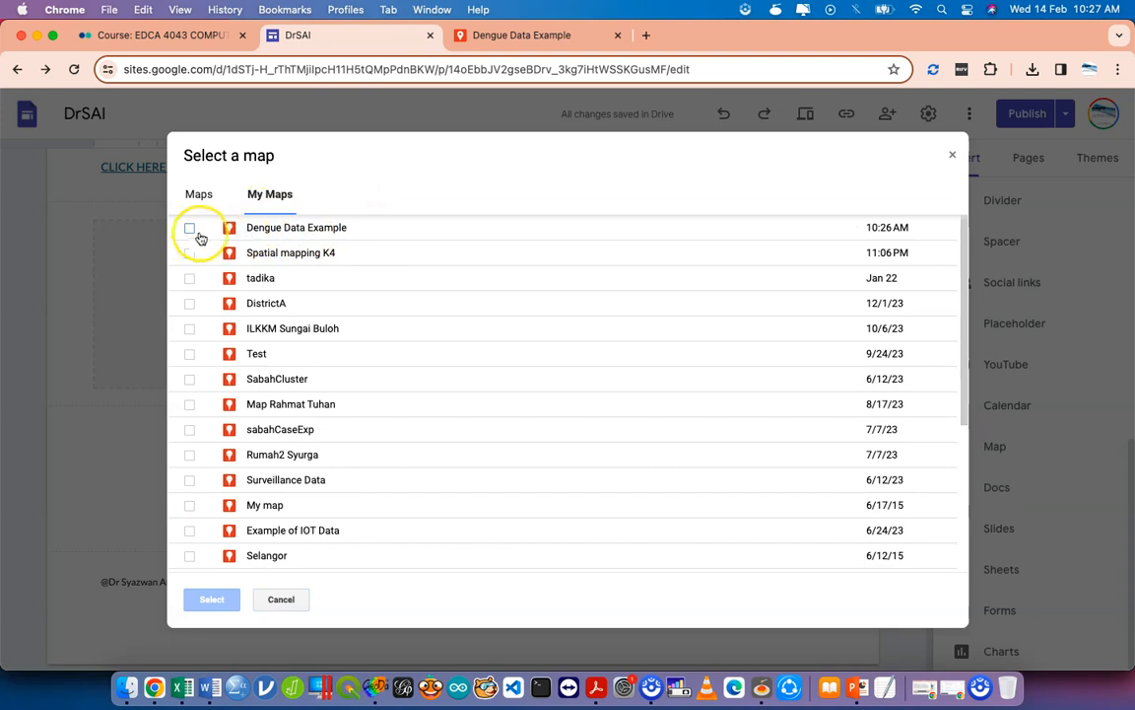
left_click(190, 228)
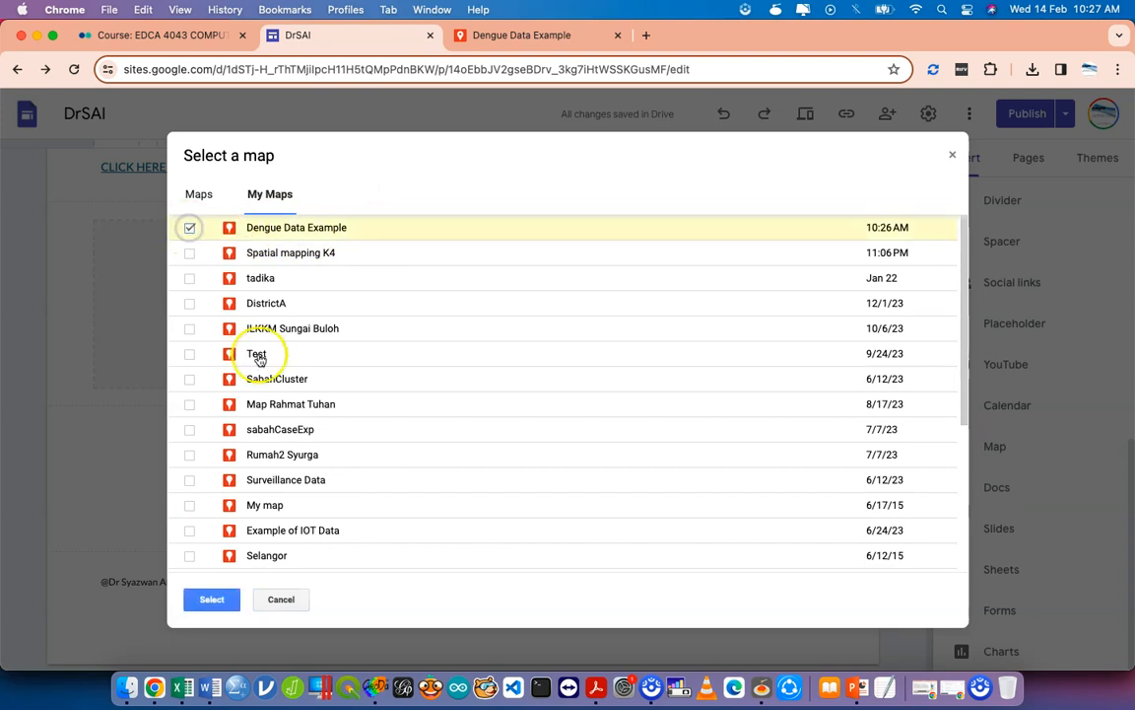
left_click(212, 599)
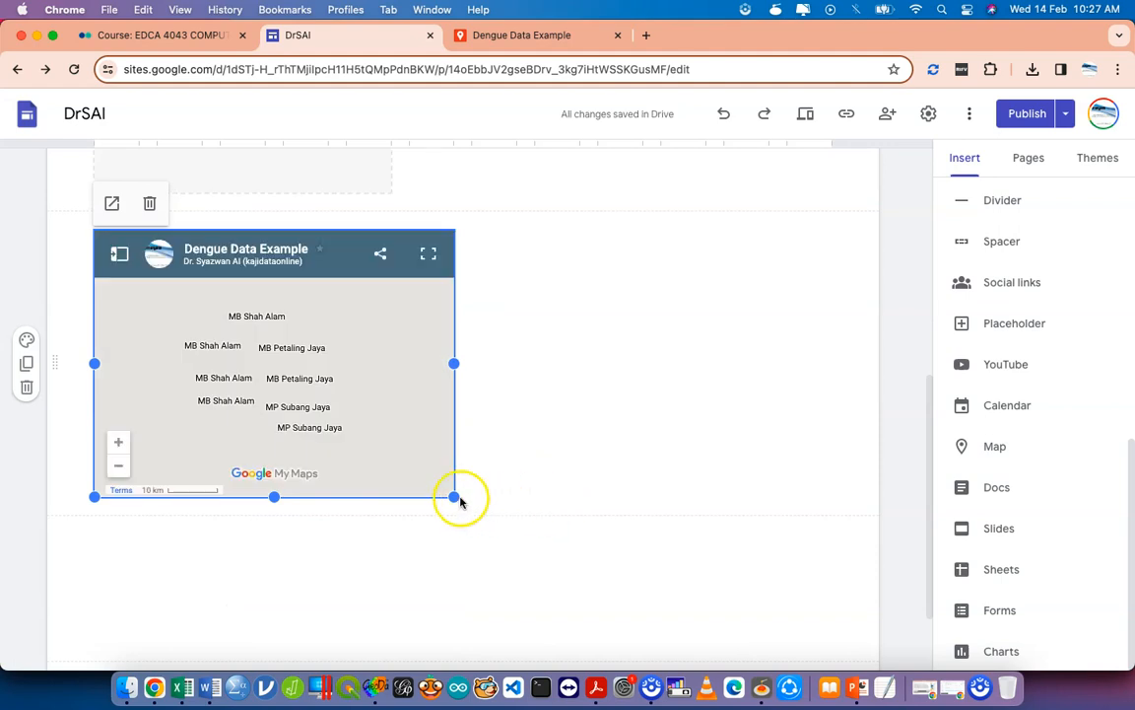
left_click_drag(454, 496, 837, 625)
Publish the site with the updated Hobby page
left_click(1025, 114)
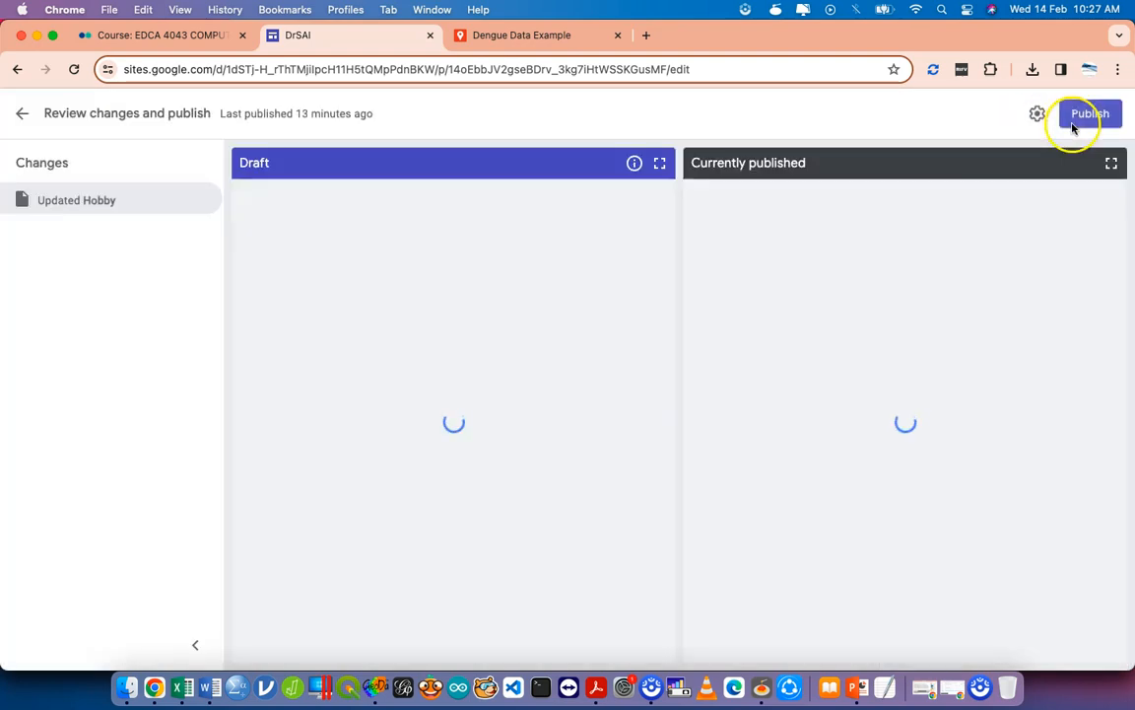
left_click(1076, 125)
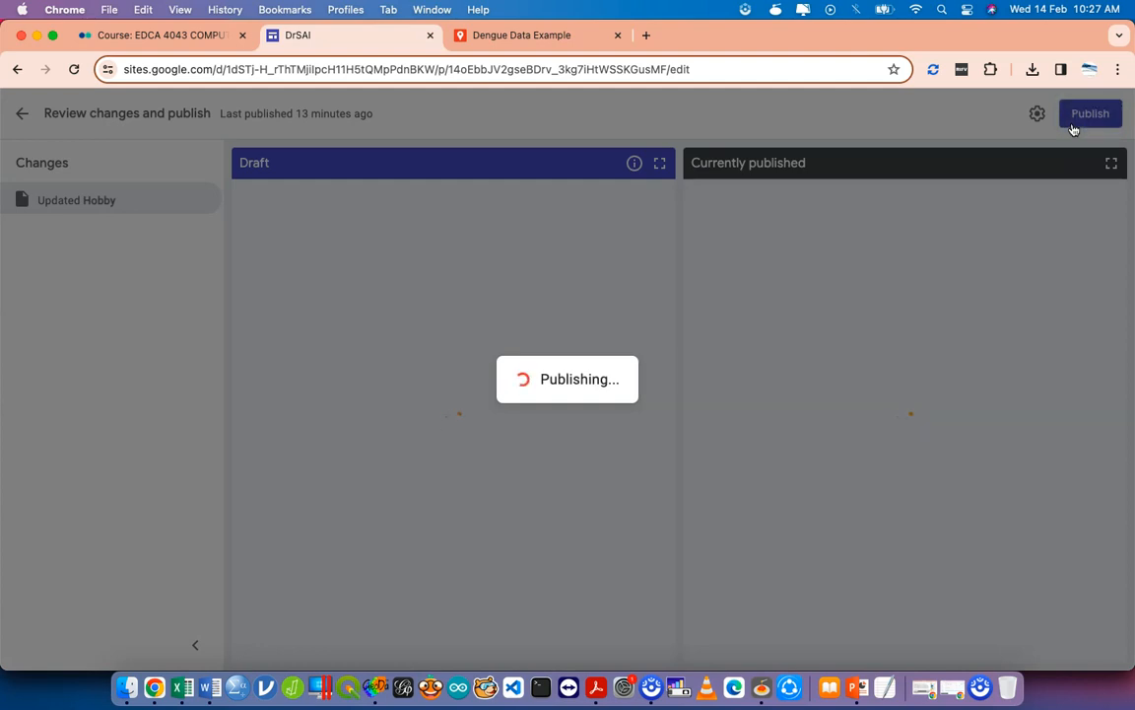